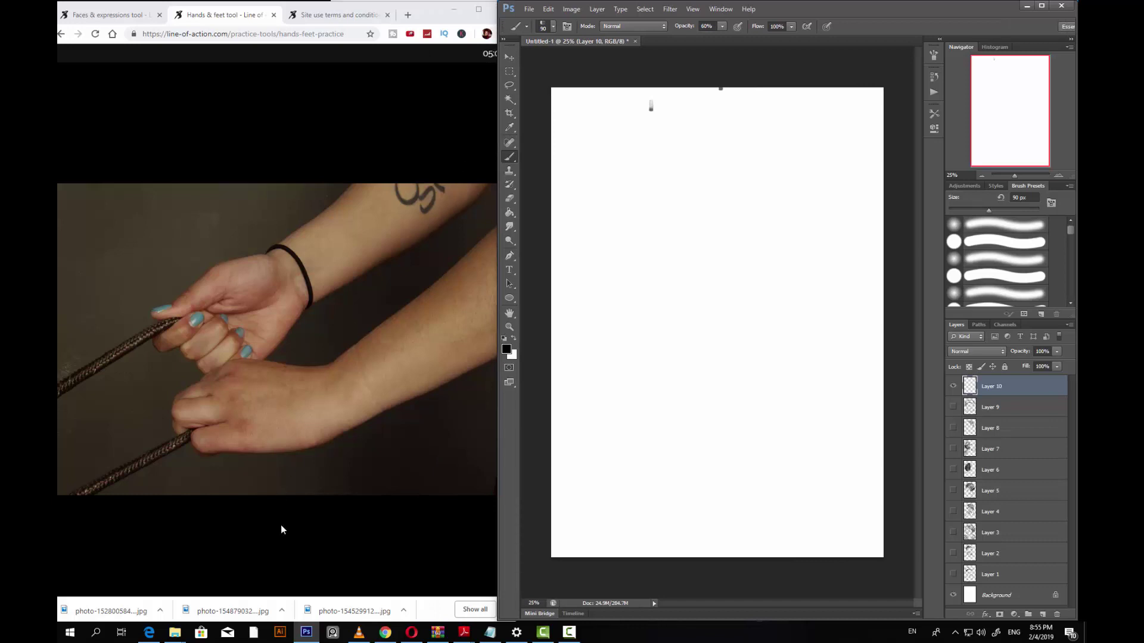
# Step: Erase the stray brush marks from the blank canvas
pyautogui.click(686, 302)
pyautogui.press('e')
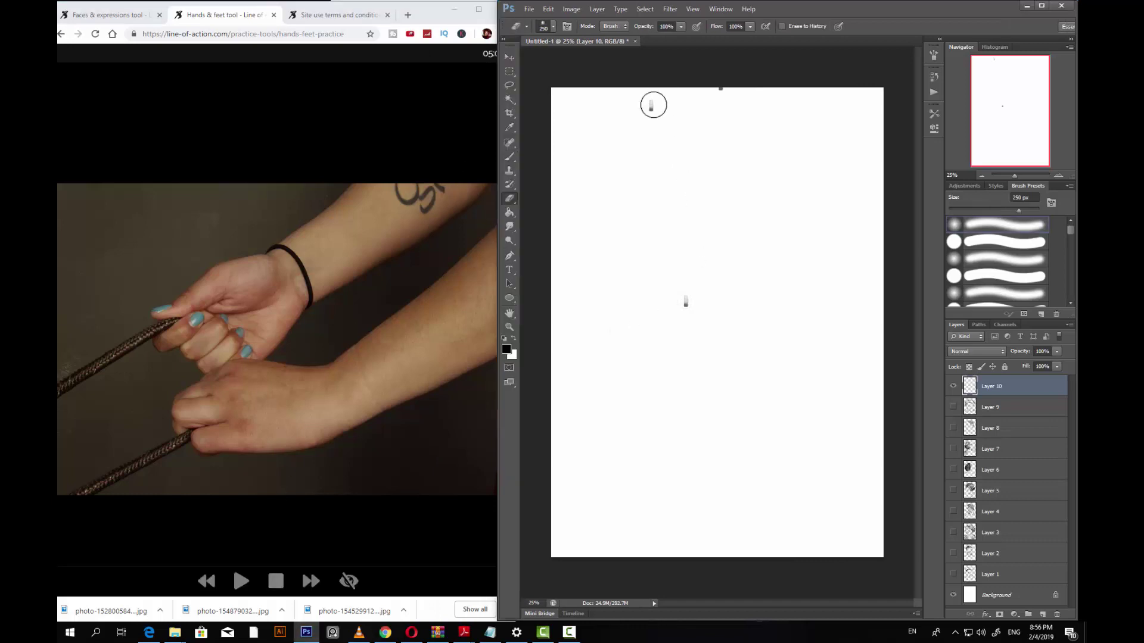
pyautogui.moveTo(671, 260); pyautogui.dragTo(684, 321)
pyautogui.press('b')
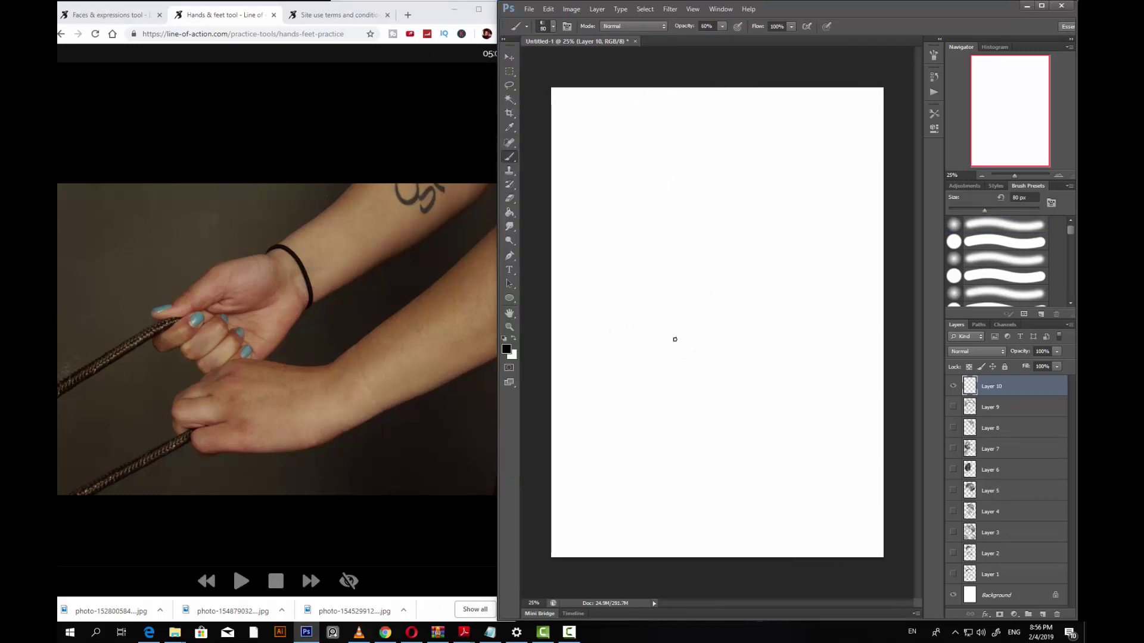
# Step: Block in the lower fist's angular outline with an 80 px brush, and its wrist and forearm lines at 60 px
pyautogui.moveTo(622, 371)
pyautogui.mouseDown()
pyautogui.moveTo(629, 334)
pyautogui.moveTo(675, 304)
pyautogui.moveTo(633, 333)
pyautogui.moveTo(746, 313)
pyautogui.moveTo(734, 325)
pyautogui.moveTo(698, 317)
pyautogui.moveTo(754, 332)
pyautogui.mouseUp()
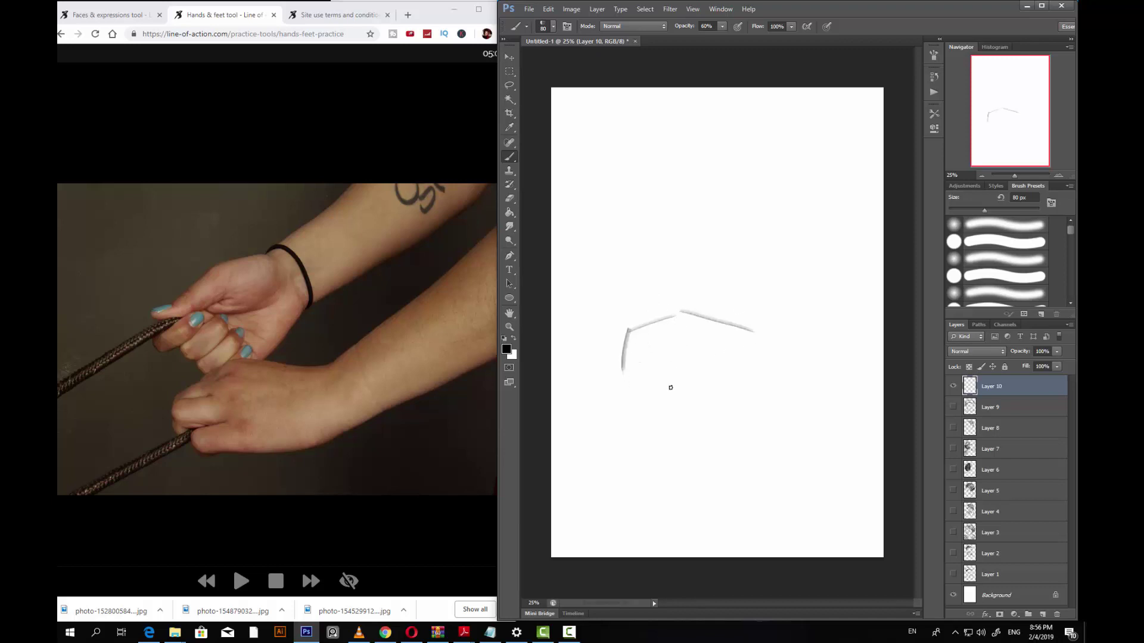
pyautogui.moveTo(622, 371)
pyautogui.mouseDown()
pyautogui.moveTo(682, 412)
pyautogui.moveTo(781, 407)
pyautogui.moveTo(822, 345)
pyautogui.moveTo(782, 384)
pyautogui.mouseUp()
pyautogui.press('[')
pyautogui.press('[')
pyautogui.moveTo(754, 324)
pyautogui.mouseDown()
pyautogui.moveTo(755, 342)
pyautogui.moveTo(810, 261)
pyautogui.mouseUp()
pyautogui.moveTo(767, 301); pyautogui.dragTo(825, 251)
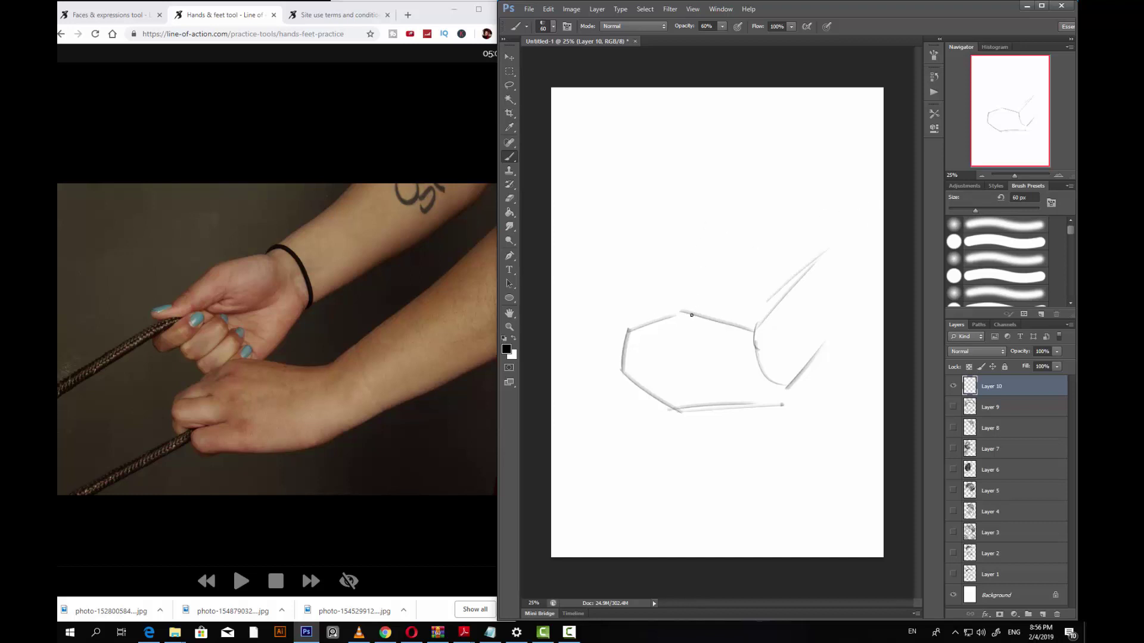
# Step: Sketch the first guide lines for the upper hand and shift the whole sketch slightly to the right
pyautogui.moveTo(689, 315); pyautogui.dragTo(768, 240)
pyautogui.moveTo(626, 326)
pyautogui.mouseDown()
pyautogui.moveTo(600, 298)
pyautogui.moveTo(566, 304)
pyautogui.moveTo(591, 264)
pyautogui.mouseUp()
pyautogui.press('v')
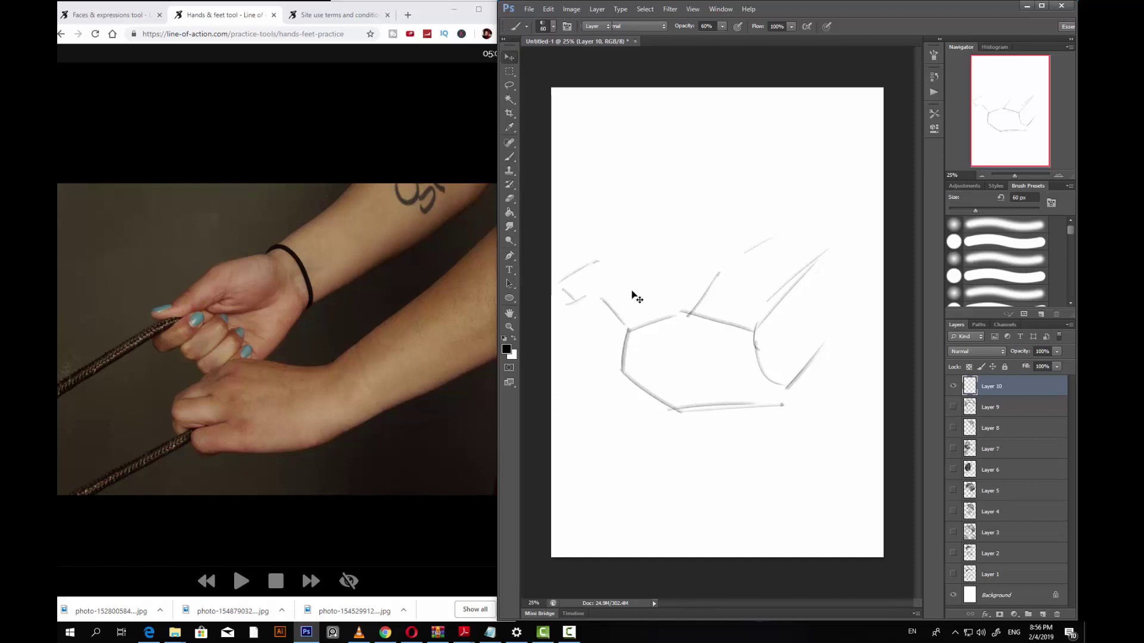
pyautogui.moveTo(633, 296); pyautogui.dragTo(651, 294)
pyautogui.press('b')
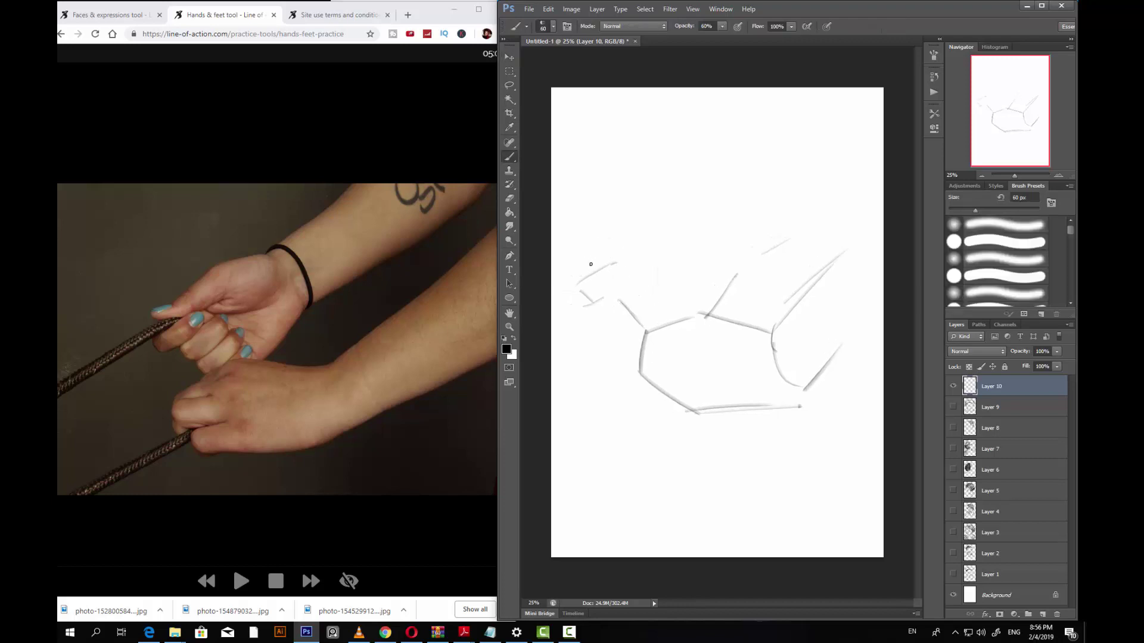
# Step: Sketch the upper hand's thumb, palm, wrist and forearm edge above the fist, plus the edge of its curled fingers
pyautogui.moveTo(591, 264); pyautogui.dragTo(582, 257)
pyautogui.moveTo(624, 234); pyautogui.dragTo(653, 219)
pyautogui.moveTo(634, 259)
pyautogui.mouseDown()
pyautogui.moveTo(679, 260)
pyautogui.moveTo(670, 256)
pyautogui.moveTo(691, 222)
pyautogui.moveTo(689, 262)
pyautogui.mouseUp()
pyautogui.moveTo(689, 221); pyautogui.dragTo(723, 261)
pyautogui.moveTo(689, 210); pyautogui.dragTo(757, 173)
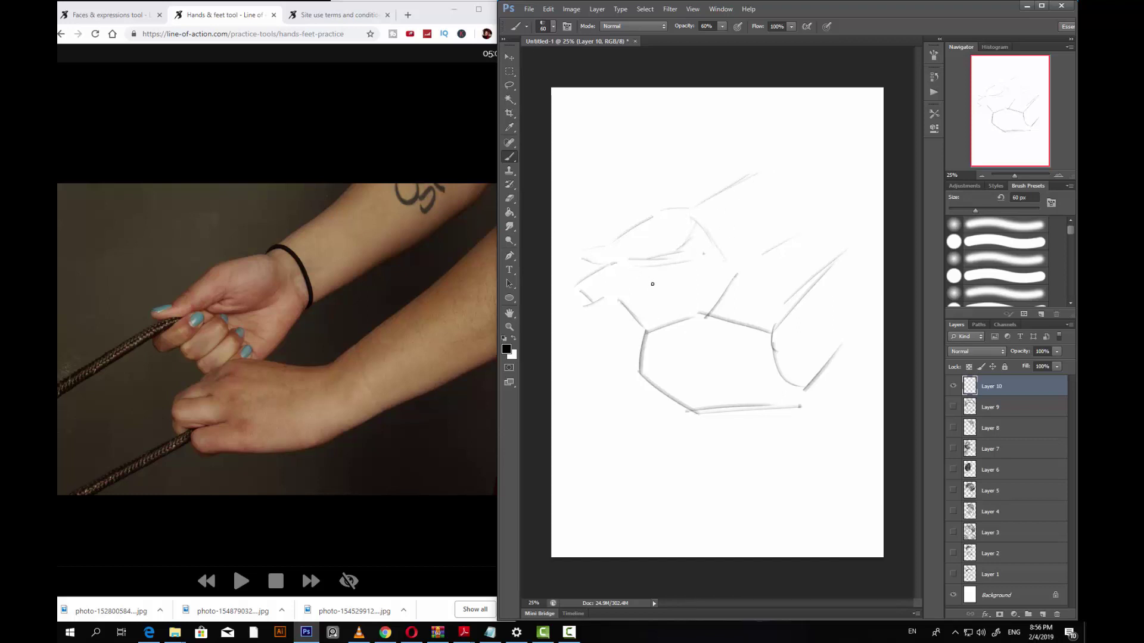
pyautogui.moveTo(648, 274); pyautogui.dragTo(667, 308)
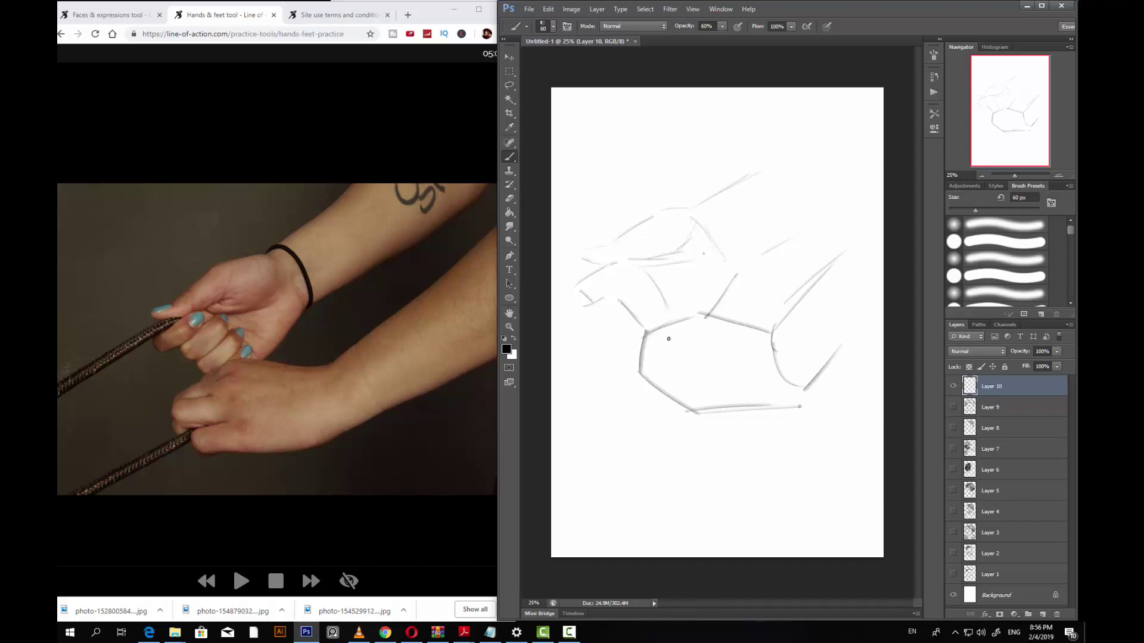
# Step: Mark the finger divisions on the lower fist and rough in the rope leaving it, using a smaller brush
pyautogui.moveTo(632, 352); pyautogui.dragTo(659, 342)
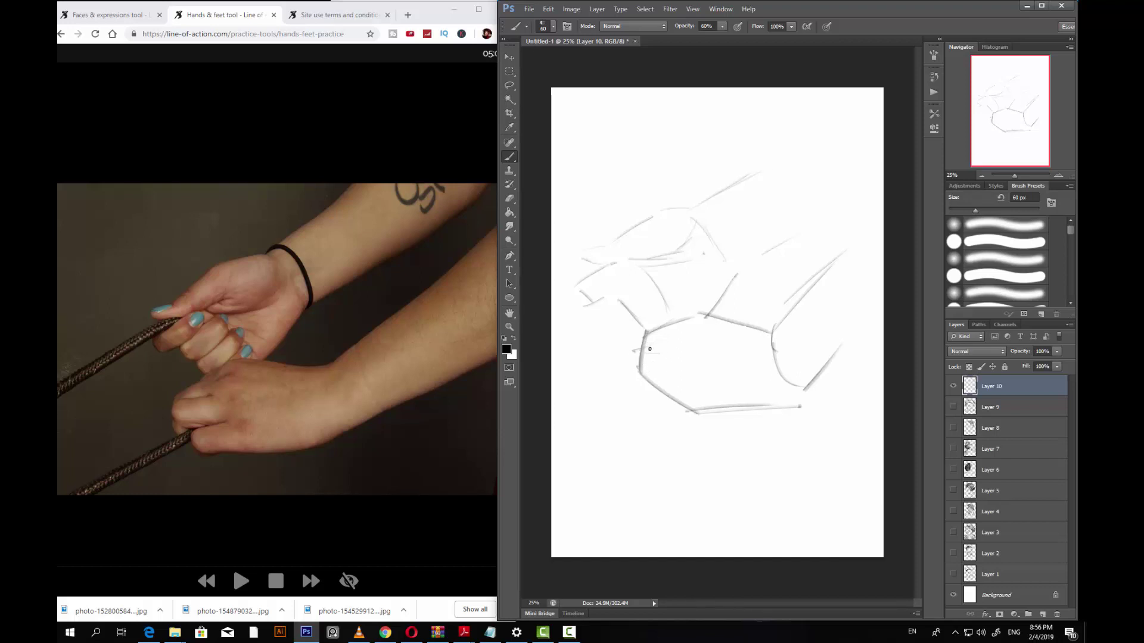
pyautogui.press('[')
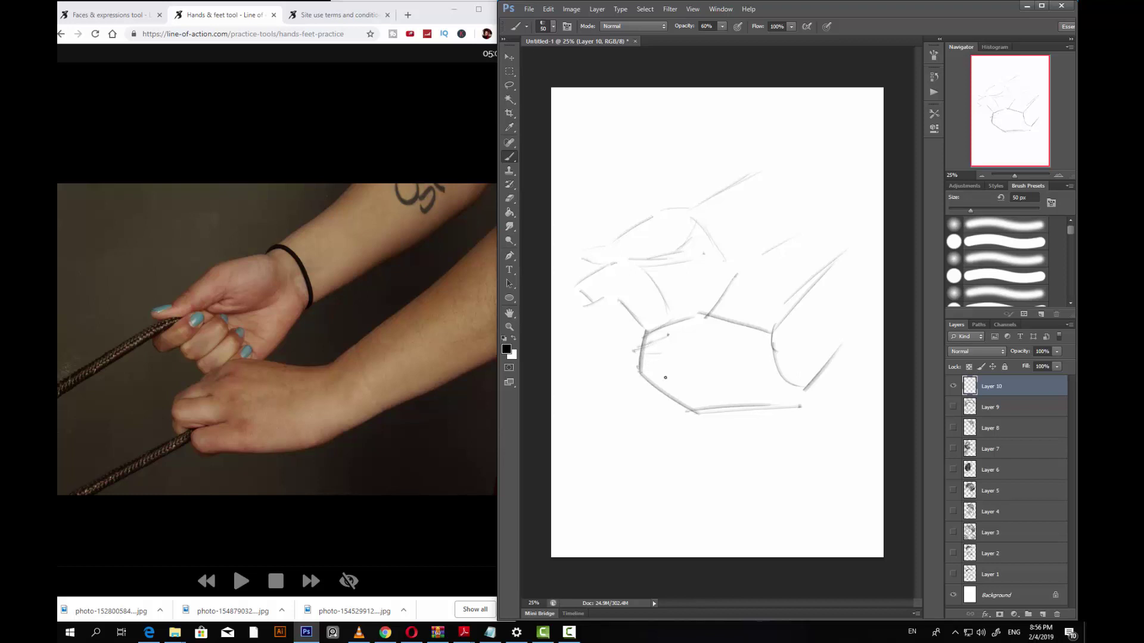
pyautogui.moveTo(664, 380); pyautogui.dragTo(644, 375)
pyautogui.moveTo(661, 374)
pyautogui.mouseDown()
pyautogui.moveTo(644, 370)
pyautogui.moveTo(631, 391)
pyautogui.mouseUp()
pyautogui.moveTo(577, 418)
pyautogui.mouseDown()
pyautogui.moveTo(641, 388)
pyautogui.moveTo(647, 398)
pyautogui.moveTo(623, 423)
pyautogui.mouseUp()
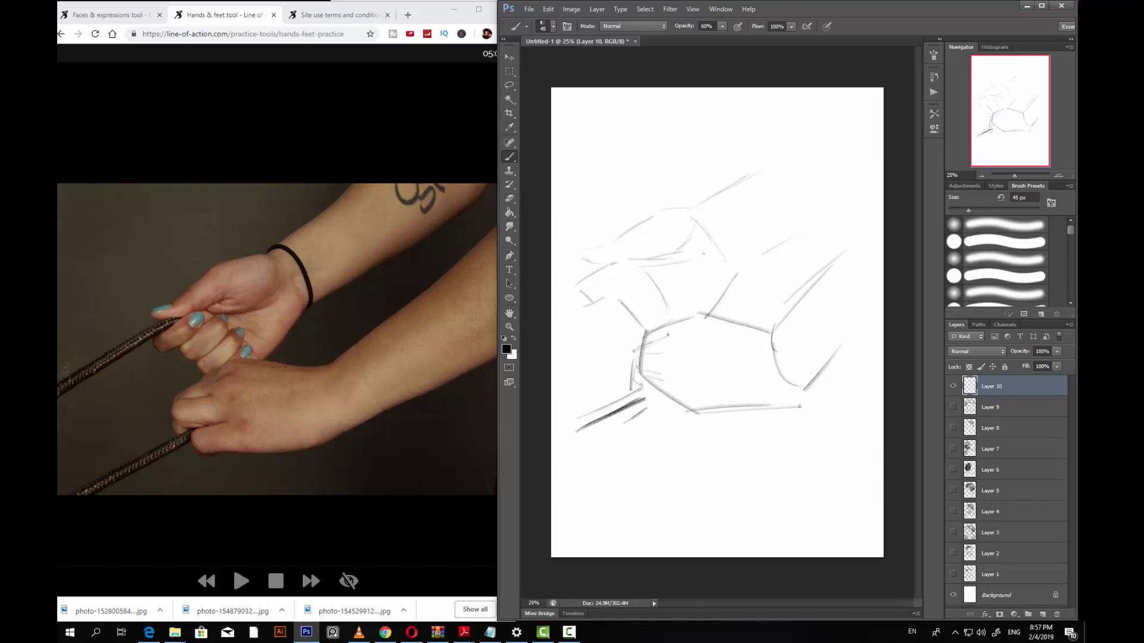
# Step: Erase the dark rope strokes below the fist, keeping only the light guide line
pyautogui.hotkey('alt', 'Tab')
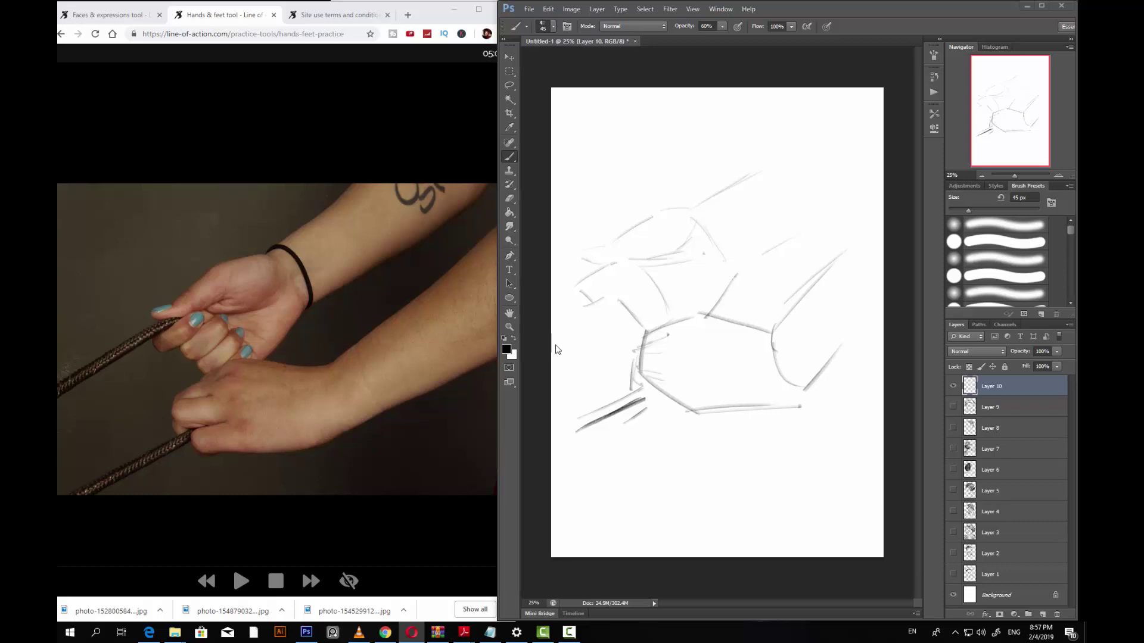
pyautogui.click(629, 432)
pyautogui.moveTo(626, 422)
pyautogui.mouseDown()
pyautogui.moveTo(650, 405)
pyautogui.moveTo(592, 435)
pyautogui.mouseUp()
pyautogui.press('e')
pyautogui.press('b')
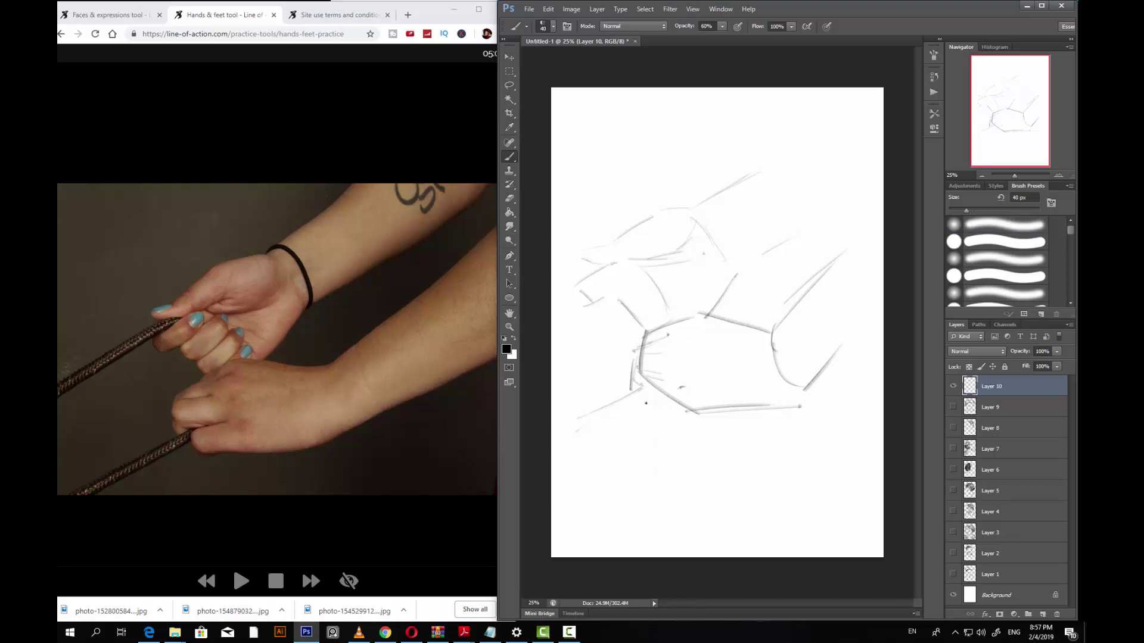
# Step: Refine the lower fist's finger creases, underside and top contour with a 40 px brush, and erase the curved wrist guide
pyautogui.moveTo(682, 387)
pyautogui.mouseDown()
pyautogui.moveTo(670, 407)
pyautogui.moveTo(659, 396)
pyautogui.moveTo(666, 414)
pyautogui.moveTo(734, 401)
pyautogui.moveTo(690, 413)
pyautogui.mouseUp()
pyautogui.moveTo(632, 355)
pyautogui.mouseDown()
pyautogui.moveTo(681, 354)
pyautogui.moveTo(680, 335)
pyautogui.moveTo(712, 344)
pyautogui.moveTo(716, 317)
pyautogui.moveTo(691, 323)
pyautogui.moveTo(780, 328)
pyautogui.moveTo(734, 324)
pyautogui.moveTo(771, 335)
pyautogui.moveTo(756, 324)
pyautogui.moveTo(798, 377)
pyautogui.moveTo(795, 307)
pyautogui.mouseUp()
pyautogui.press('e')
pyautogui.press('b')
pyautogui.press('[')
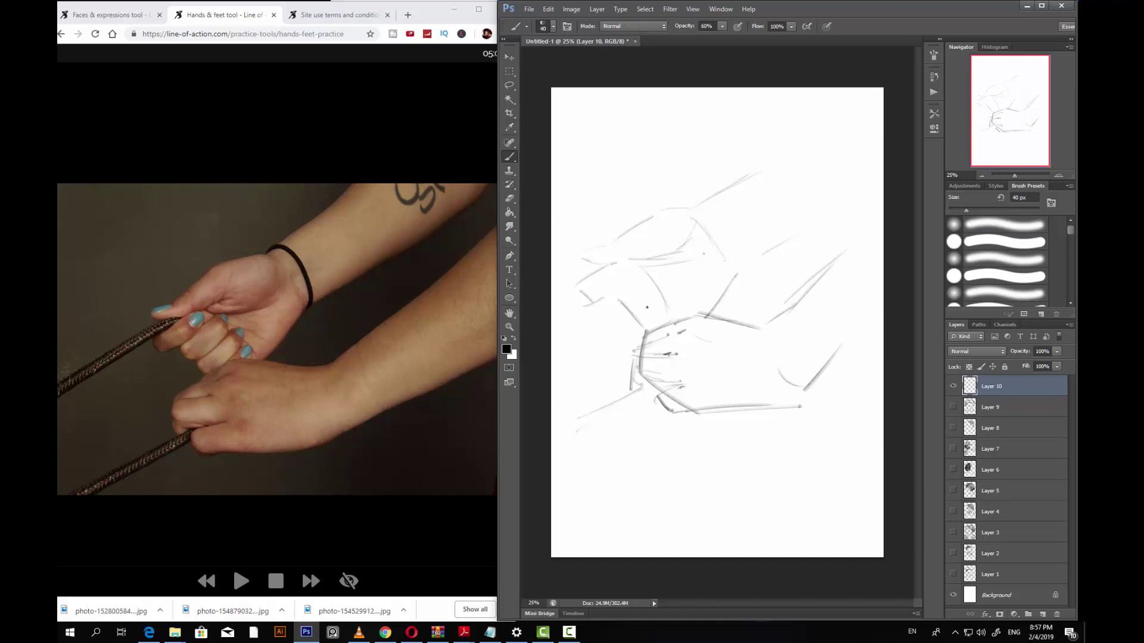
# Step: Sketch the upper hand's curled fingers, and darken the lower fist's knuckles and finger creases with a smaller brush
pyautogui.moveTo(662, 295)
pyautogui.mouseDown()
pyautogui.moveTo(632, 317)
pyautogui.moveTo(641, 306)
pyautogui.moveTo(619, 299)
pyautogui.mouseUp()
pyautogui.moveTo(653, 299)
pyautogui.mouseDown()
pyautogui.moveTo(676, 294)
pyautogui.moveTo(679, 320)
pyautogui.mouseUp()
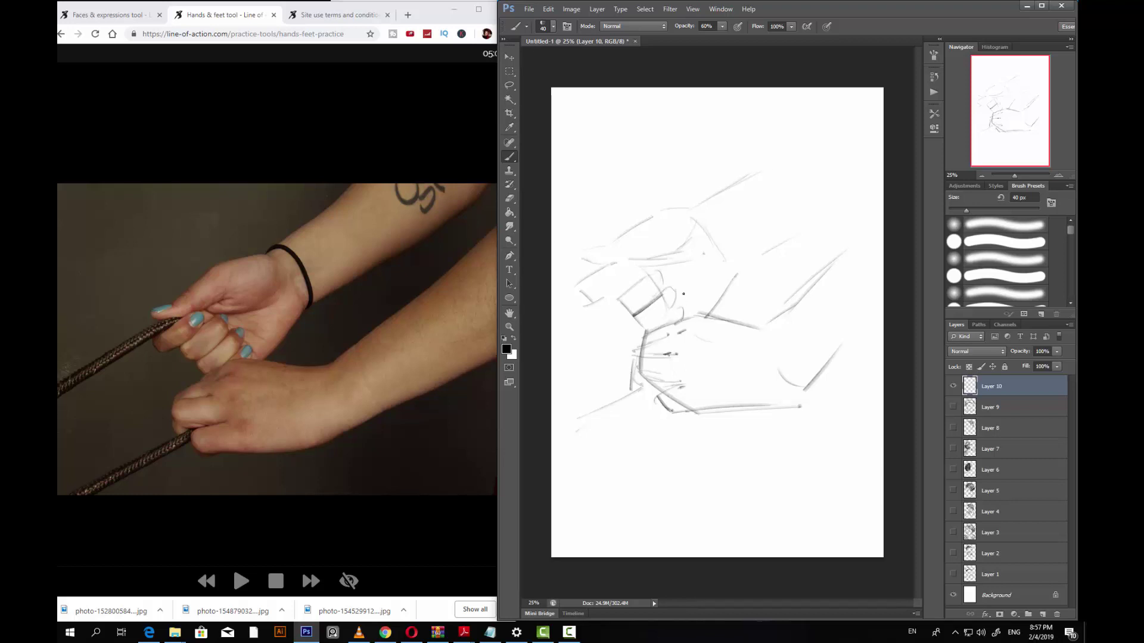
pyautogui.press('[')
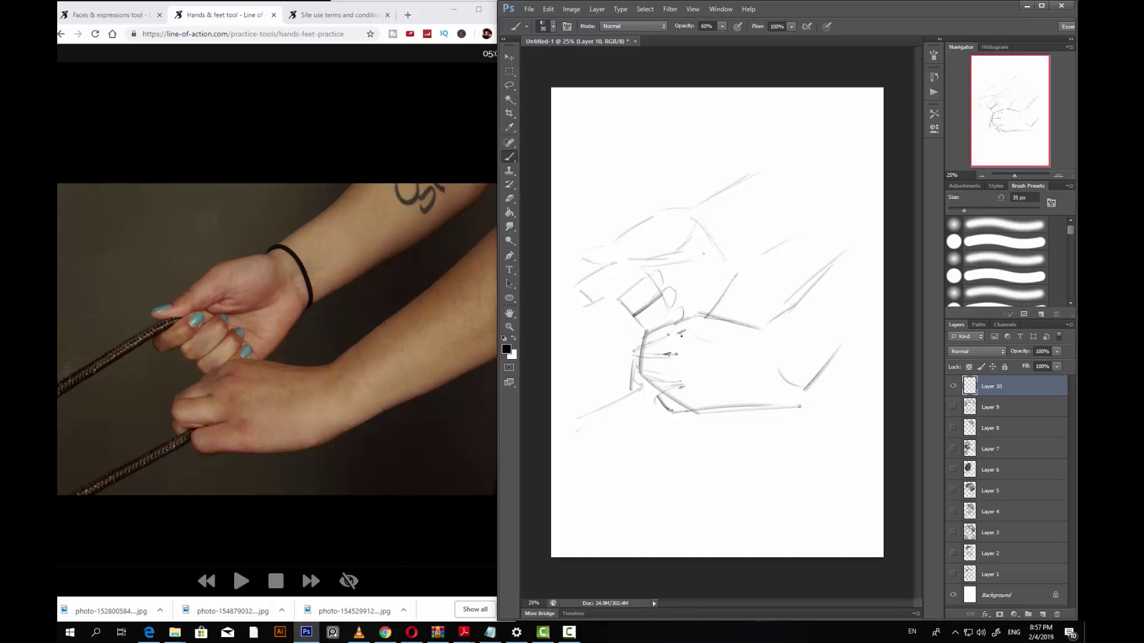
pyautogui.moveTo(677, 336); pyautogui.dragTo(685, 329)
pyautogui.press('[')
pyautogui.moveTo(635, 357)
pyautogui.mouseDown()
pyautogui.moveTo(630, 394)
pyautogui.moveTo(679, 383)
pyautogui.moveTo(668, 409)
pyautogui.moveTo(695, 410)
pyautogui.moveTo(670, 384)
pyautogui.moveTo(667, 417)
pyautogui.moveTo(685, 414)
pyautogui.moveTo(698, 378)
pyautogui.mouseUp()
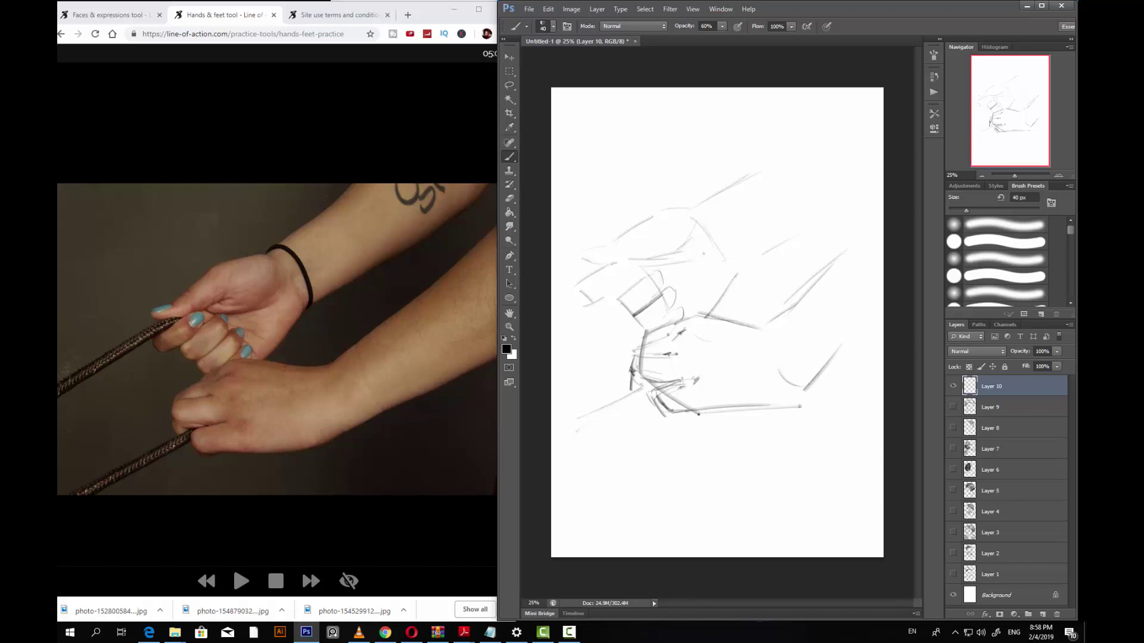
# Step: Darken the lower hand's bottom edge, its wrist-to-forearm contour and the line joining the two hands
pyautogui.moveTo(698, 414); pyautogui.dragTo(804, 404)
pyautogui.moveTo(741, 325)
pyautogui.mouseDown()
pyautogui.moveTo(783, 325)
pyautogui.moveTo(795, 307)
pyautogui.mouseUp()
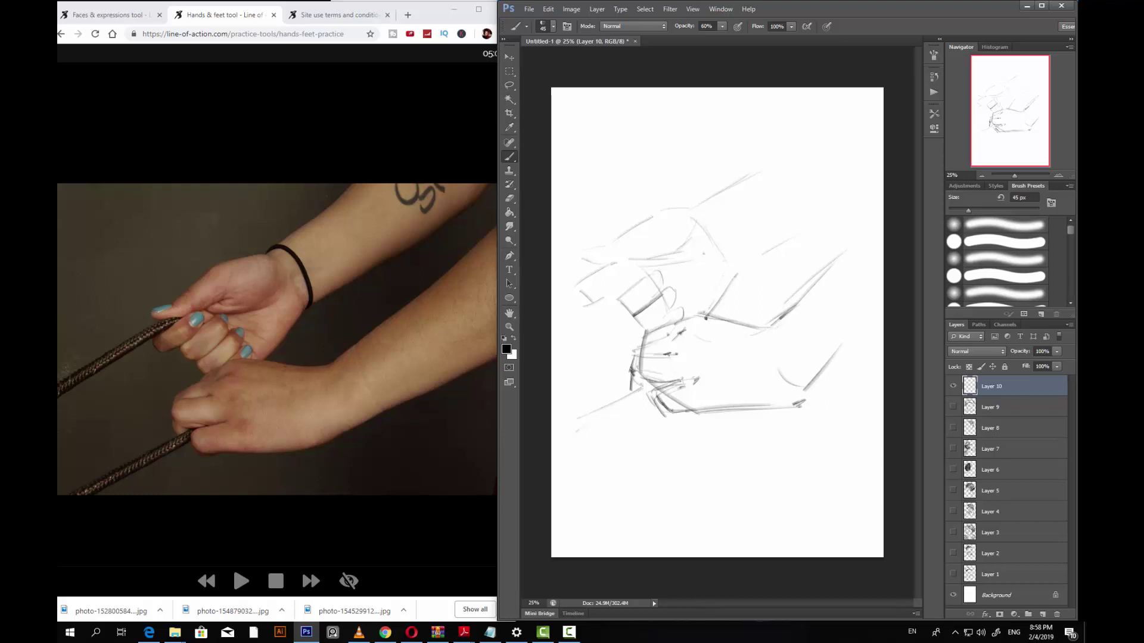
pyautogui.moveTo(706, 319)
pyautogui.mouseDown()
pyautogui.moveTo(735, 265)
pyautogui.moveTo(707, 312)
pyautogui.mouseUp()
# Step: Strengthen the upper hand's palm, wrist and thumb contours, and define the index finger beneath the thumb
pyautogui.moveTo(699, 256); pyautogui.dragTo(690, 261)
pyautogui.moveTo(655, 218)
pyautogui.mouseDown()
pyautogui.moveTo(702, 212)
pyautogui.moveTo(704, 224)
pyautogui.mouseUp()
pyautogui.press('[')
pyautogui.press('[')
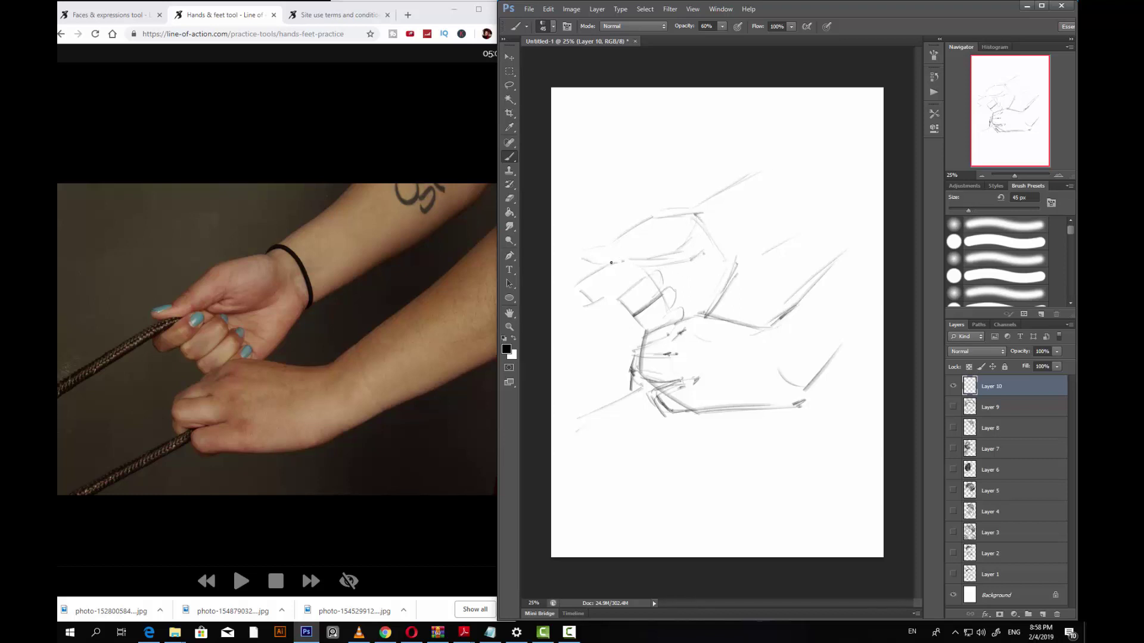
pyautogui.moveTo(611, 263); pyautogui.dragTo(659, 241)
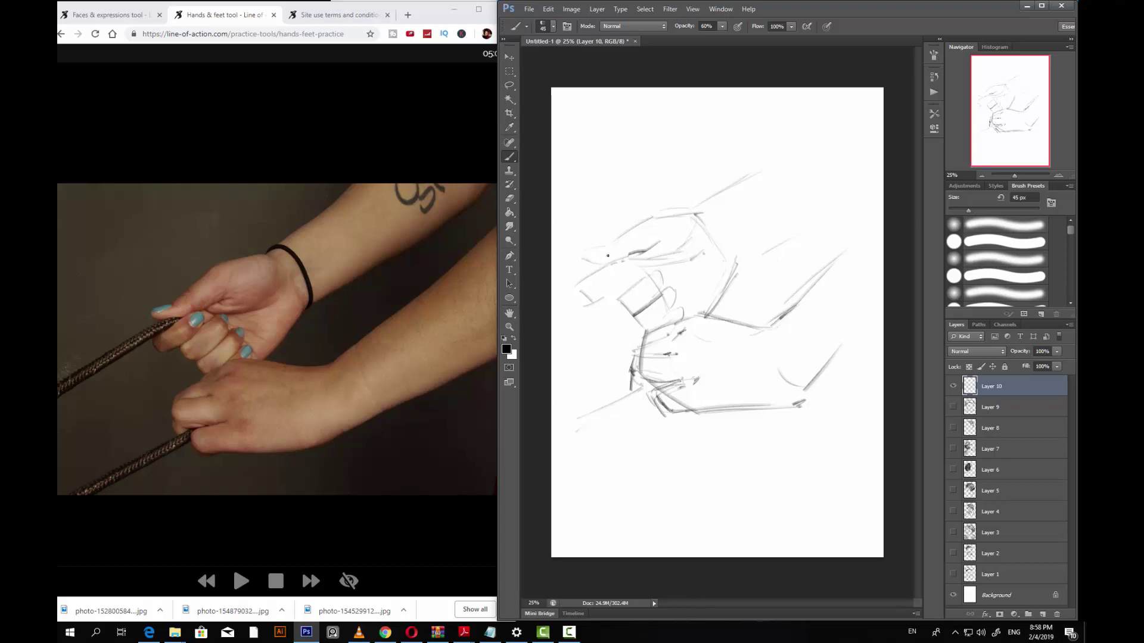
pyautogui.moveTo(581, 254); pyautogui.dragTo(603, 245)
pyautogui.moveTo(587, 289)
pyautogui.mouseDown()
pyautogui.moveTo(619, 296)
pyautogui.moveTo(592, 297)
pyautogui.moveTo(606, 273)
pyautogui.moveTo(567, 301)
pyautogui.moveTo(605, 272)
pyautogui.mouseUp()
# Step: Draw both ropes as thick dark strokes from the hands to the canvas edge with a larger brush
pyautogui.press(']')
pyautogui.moveTo(552, 306)
pyautogui.mouseDown()
pyautogui.moveTo(602, 269)
pyautogui.moveTo(552, 306)
pyautogui.mouseUp()
pyautogui.moveTo(646, 386); pyautogui.dragTo(552, 435)
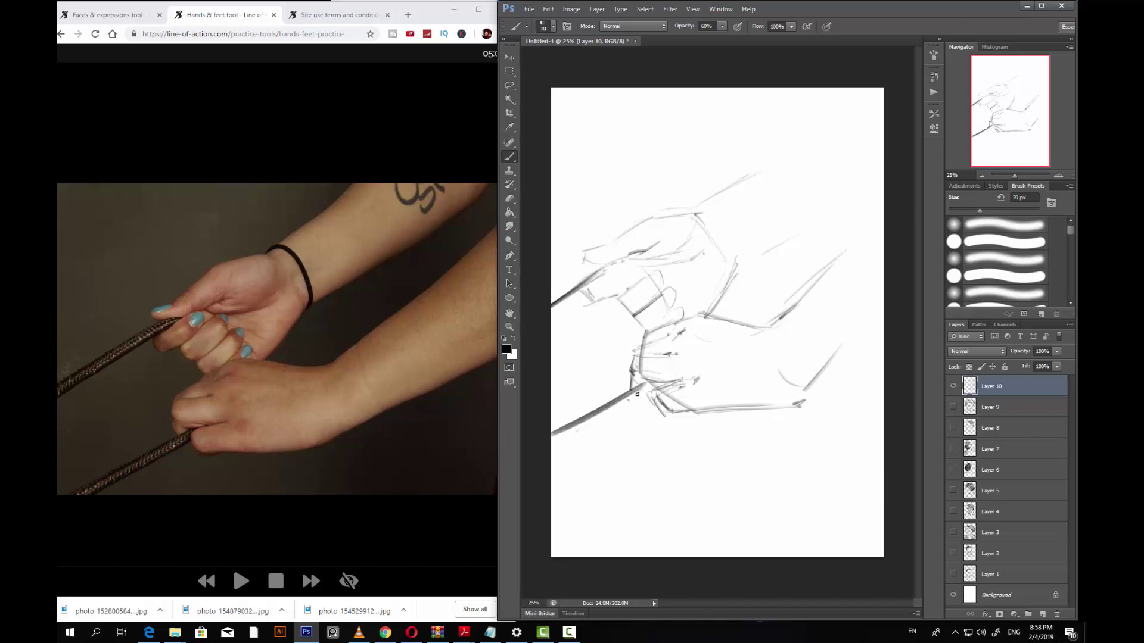
# Step: Strengthen the outer finger edge of the lower fist and erase the rough index fingertip of the upper hand
pyautogui.press(']')
pyautogui.moveTo(635, 352)
pyautogui.mouseDown()
pyautogui.moveTo(693, 347)
pyautogui.moveTo(661, 301)
pyautogui.moveTo(681, 324)
pyautogui.moveTo(671, 313)
pyautogui.moveTo(633, 326)
pyautogui.mouseUp()
pyautogui.moveTo(610, 299)
pyautogui.mouseDown()
pyautogui.moveTo(620, 294)
pyautogui.moveTo(592, 302)
pyautogui.mouseUp()
pyautogui.press('e')
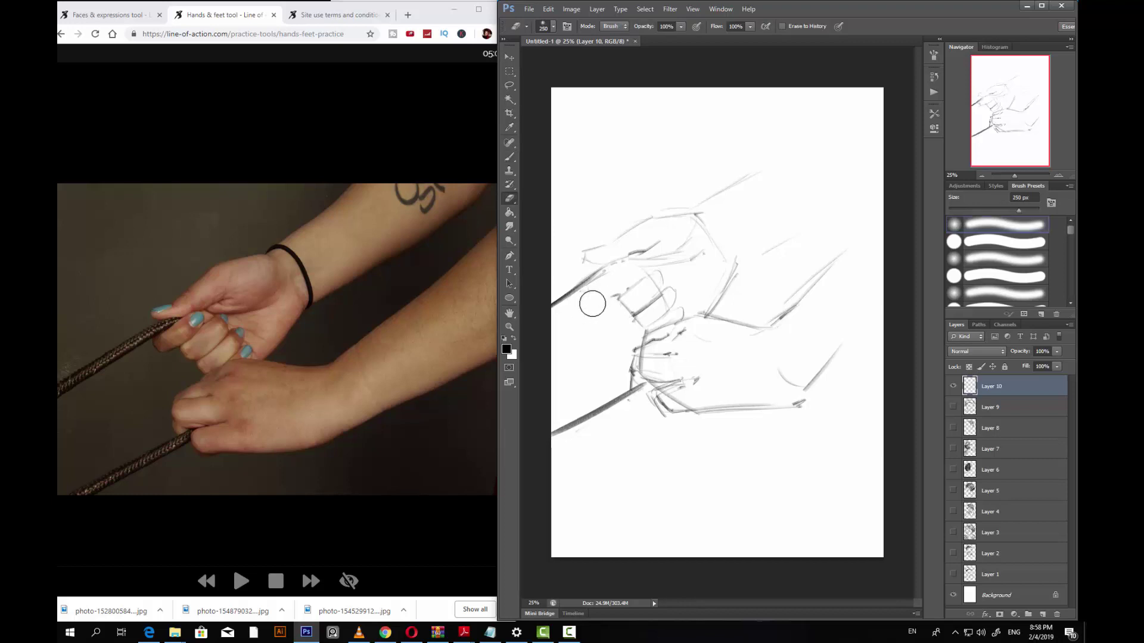
pyautogui.press('b')
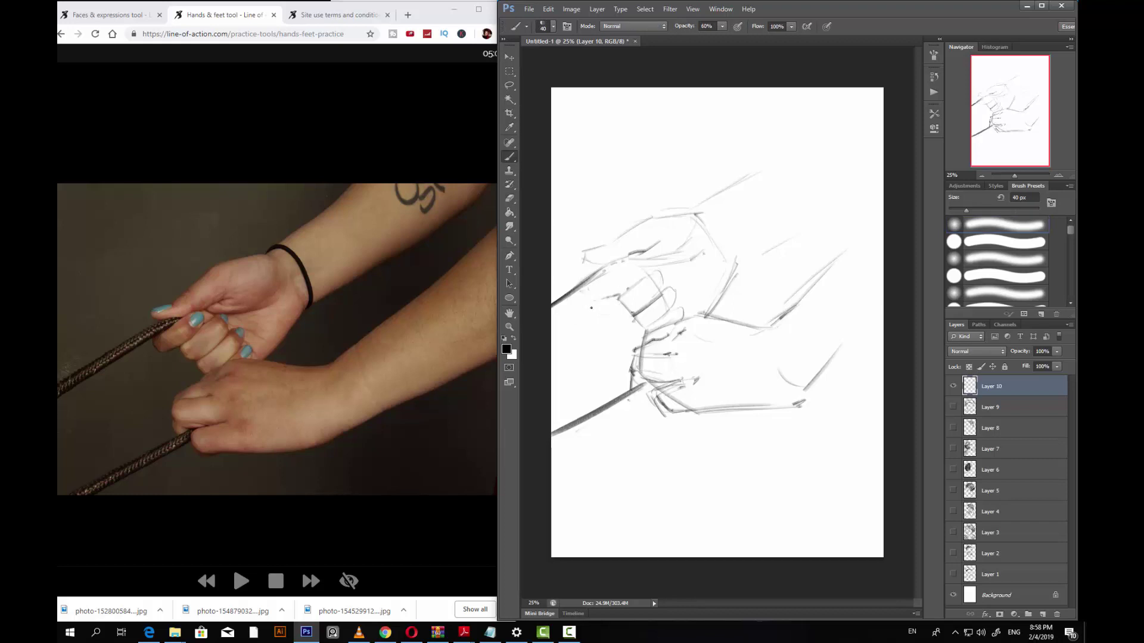
# Step: Redraw the upper hand's index finger and fingertip beneath the rope with a 40 px brush
pyautogui.moveTo(588, 291); pyautogui.dragTo(590, 300)
pyautogui.moveTo(622, 261); pyautogui.dragTo(610, 269)
pyautogui.moveTo(626, 262); pyautogui.dragTo(625, 286)
# Step: Refine the upper hand's palm and wrist contours, and extend both edges of its forearm
pyautogui.press('[')
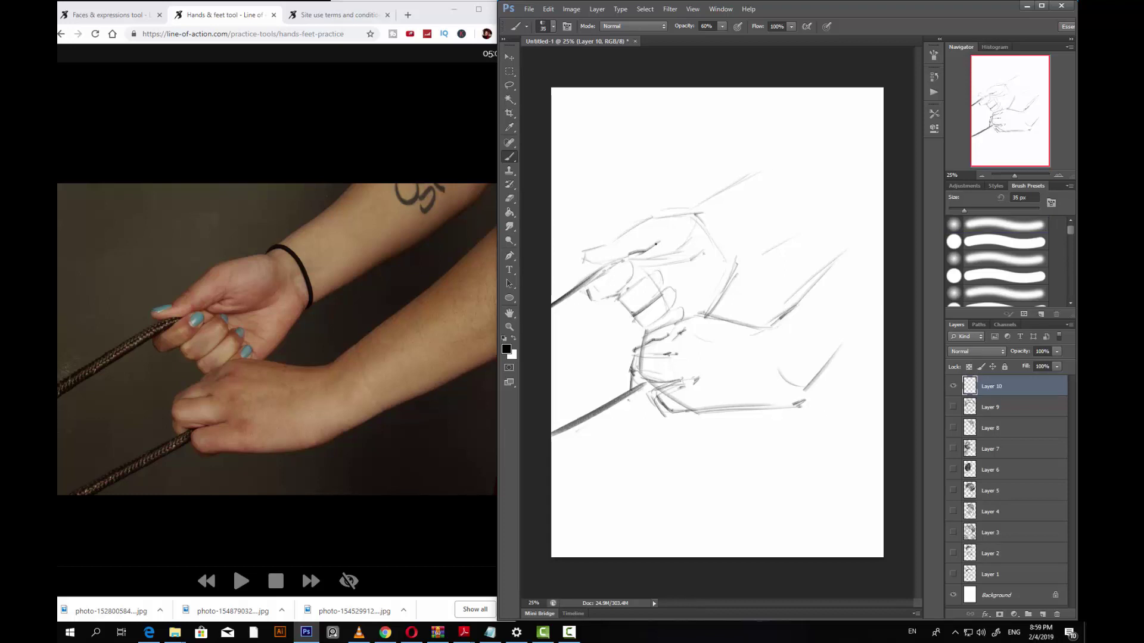
pyautogui.moveTo(638, 262); pyautogui.dragTo(661, 266)
pyautogui.moveTo(701, 217); pyautogui.dragTo(709, 242)
pyautogui.moveTo(742, 179); pyautogui.dragTo(789, 128)
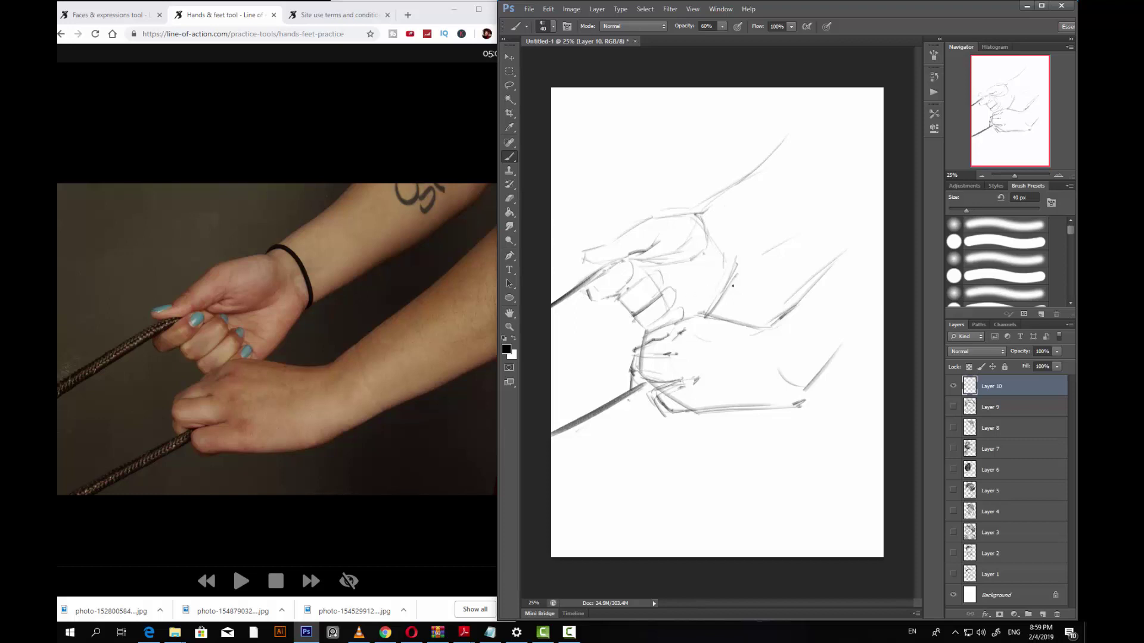
pyautogui.moveTo(701, 312); pyautogui.dragTo(715, 300)
pyautogui.moveTo(796, 224); pyautogui.dragTo(760, 251)
# Step: Hatch the back of the lower hand near the wrist, and darken the fist's underside and finger creases
pyautogui.moveTo(767, 331)
pyautogui.mouseDown()
pyautogui.moveTo(760, 355)
pyautogui.moveTo(741, 333)
pyautogui.mouseUp()
pyautogui.moveTo(655, 397)
pyautogui.mouseDown()
pyautogui.moveTo(688, 413)
pyautogui.moveTo(705, 399)
pyautogui.moveTo(679, 418)
pyautogui.moveTo(707, 412)
pyautogui.mouseUp()
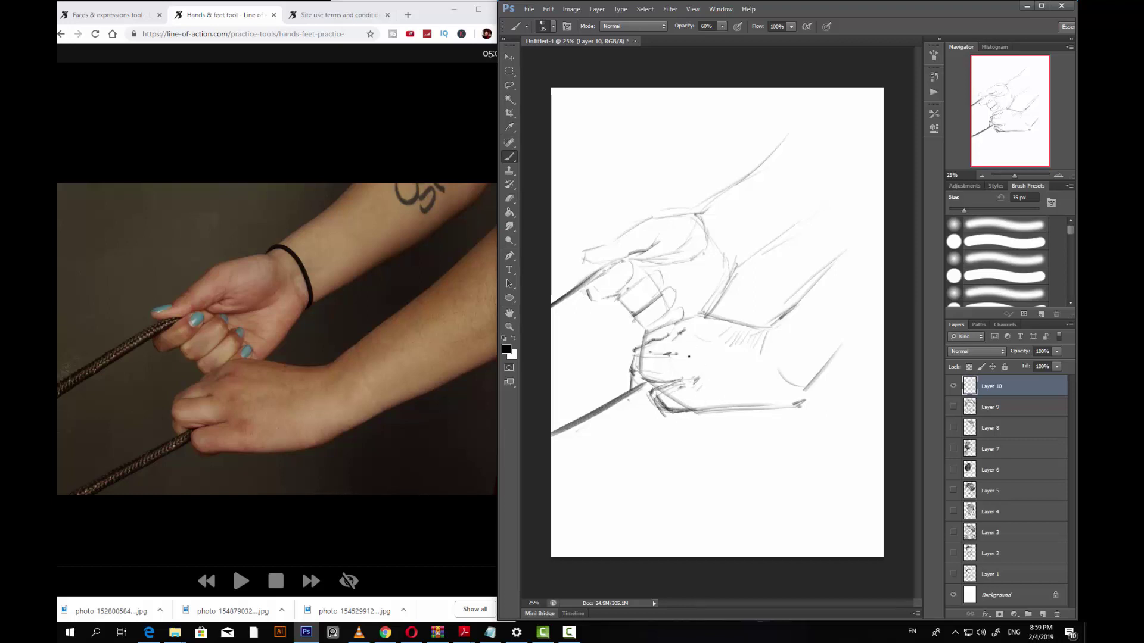
pyautogui.moveTo(683, 381); pyautogui.dragTo(693, 374)
pyautogui.press(']')
pyautogui.moveTo(673, 364); pyautogui.dragTo(676, 373)
# Step: Detail the upper hand's fingers and palm edge, and extend the outer forearm lines of both arms
pyautogui.moveTo(617, 299)
pyautogui.mouseDown()
pyautogui.moveTo(630, 313)
pyautogui.moveTo(648, 284)
pyautogui.mouseUp()
pyautogui.moveTo(625, 263)
pyautogui.mouseDown()
pyautogui.moveTo(701, 255)
pyautogui.moveTo(704, 245)
pyautogui.mouseUp()
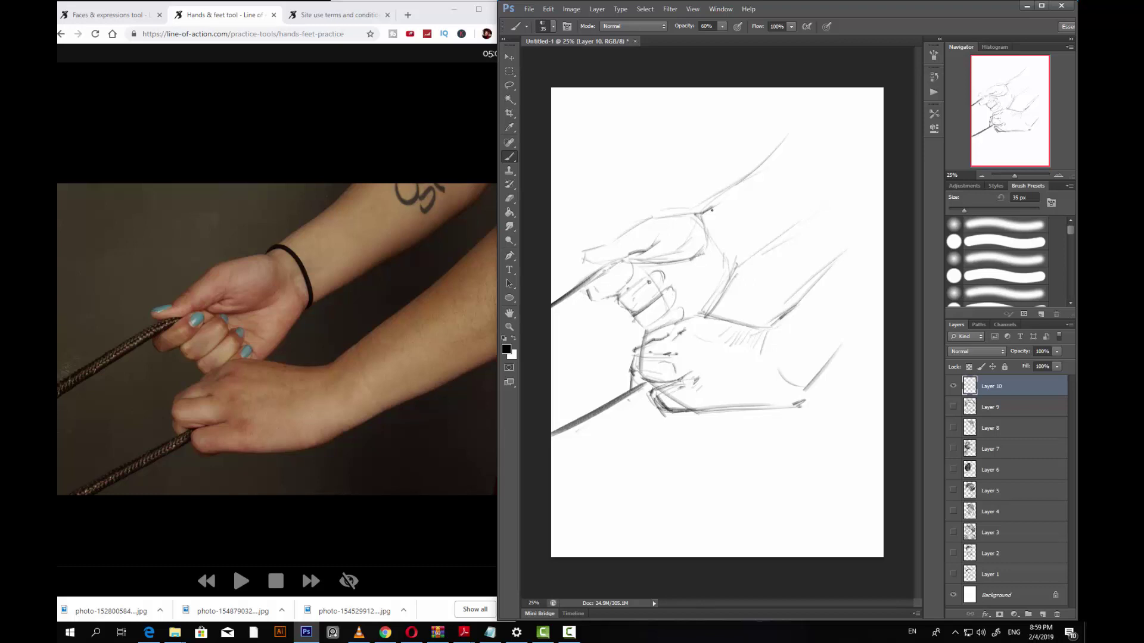
pyautogui.moveTo(739, 180); pyautogui.dragTo(800, 129)
pyautogui.moveTo(793, 404); pyautogui.dragTo(850, 343)
# Step: Add crease lines around the lower fist's thumb and fingers, and undo the last strokes
pyautogui.moveTo(697, 387); pyautogui.dragTo(704, 374)
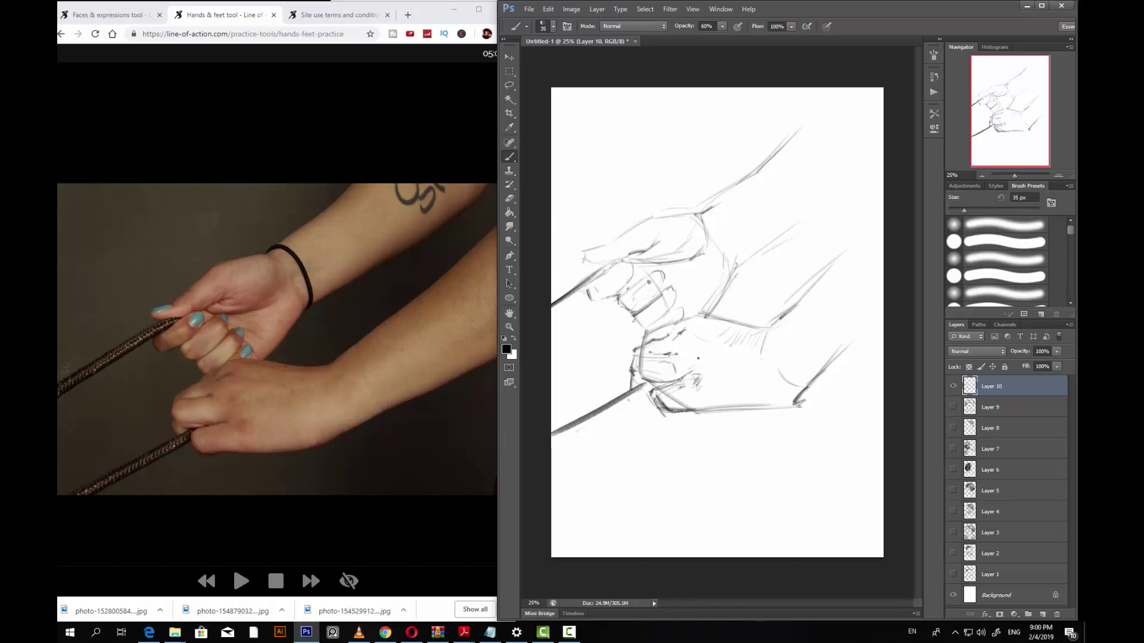
pyautogui.moveTo(671, 356)
pyautogui.mouseDown()
pyautogui.moveTo(637, 355)
pyautogui.moveTo(680, 362)
pyautogui.mouseUp()
pyautogui.press('[')
pyautogui.hotkey('ctrl', 'alt', 'z')
pyautogui.hotkey('ctrl', 'alt', 'z')
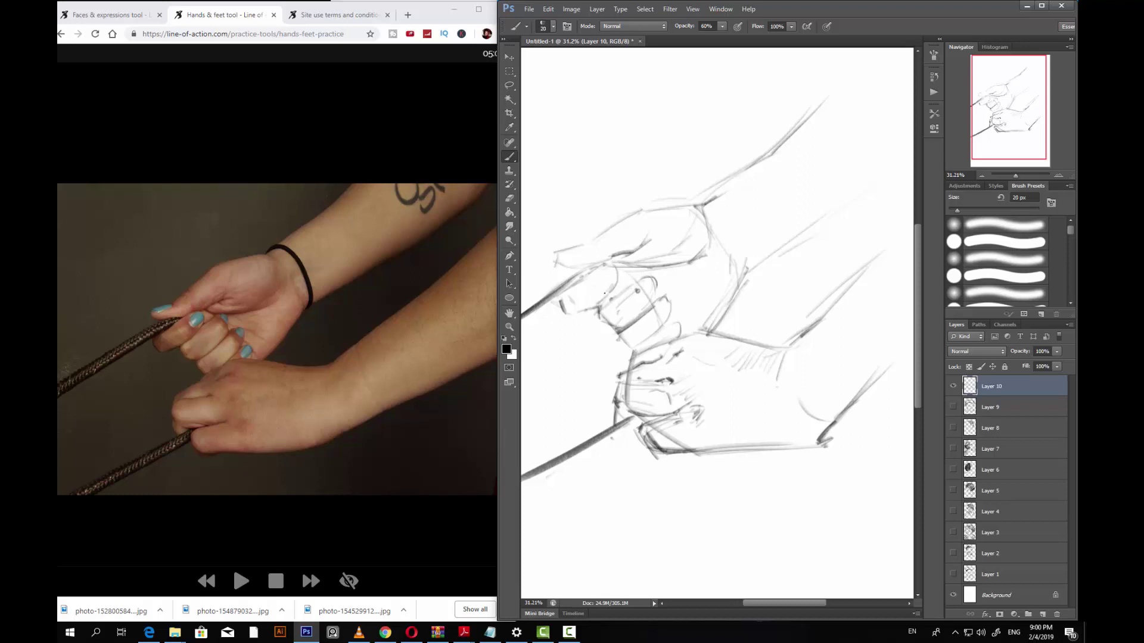
# Step: Add fine contour and knuckle details to the upper hand's curled fingers with a 20 px brush
pyautogui.moveTo(600, 276); pyautogui.dragTo(606, 290)
pyautogui.moveTo(573, 303)
pyautogui.mouseDown()
pyautogui.moveTo(568, 291)
pyautogui.moveTo(560, 301)
pyautogui.moveTo(571, 315)
pyautogui.moveTo(597, 310)
pyautogui.moveTo(621, 324)
pyautogui.mouseUp()
pyautogui.moveTo(644, 275); pyautogui.dragTo(654, 287)
# Step: Rework the upper hand's wrist and inner forearm lines, and touch up the lower fist's finger creases
pyautogui.moveTo(739, 273)
pyautogui.mouseDown()
pyautogui.moveTo(705, 326)
pyautogui.moveTo(745, 266)
pyautogui.moveTo(725, 323)
pyautogui.moveTo(742, 292)
pyautogui.moveTo(739, 301)
pyautogui.moveTo(726, 320)
pyautogui.moveTo(739, 268)
pyautogui.mouseUp()
pyautogui.press('e')
pyautogui.press('b')
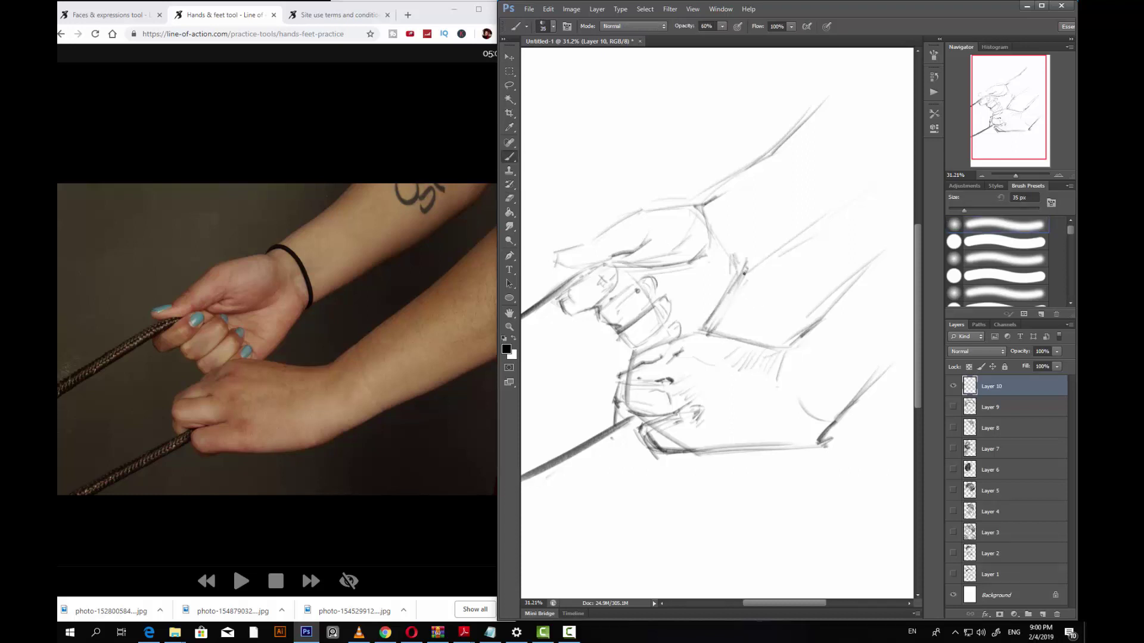
pyautogui.moveTo(705, 330); pyautogui.dragTo(718, 307)
pyautogui.press(']')
pyautogui.moveTo(761, 206)
pyautogui.mouseDown()
pyautogui.moveTo(710, 200)
pyautogui.moveTo(778, 158)
pyautogui.mouseUp()
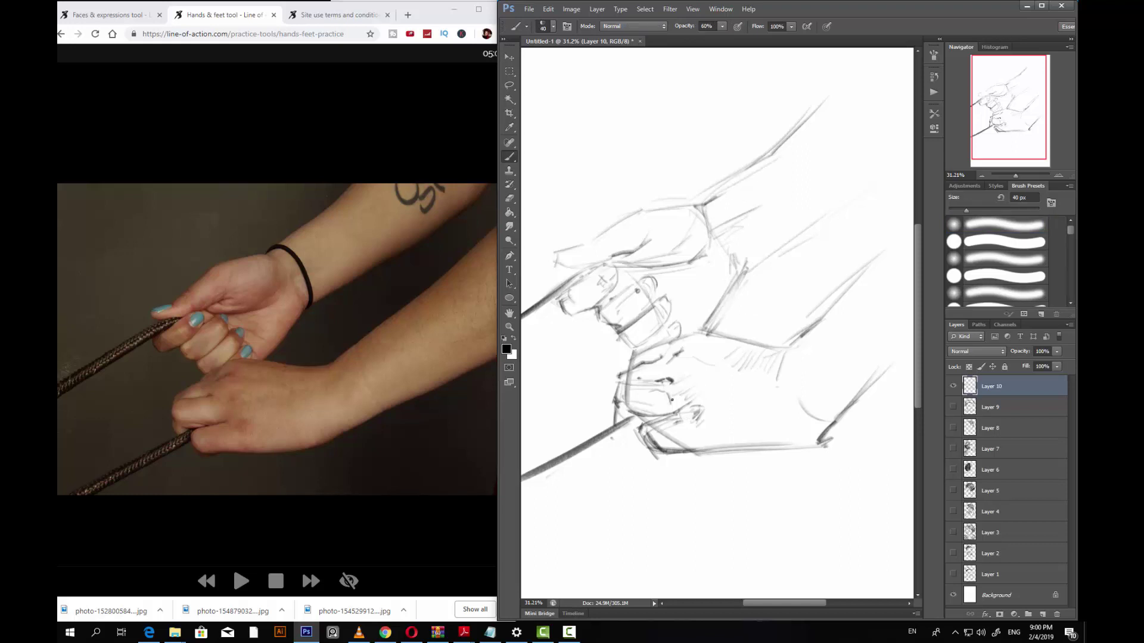
pyautogui.moveTo(672, 359); pyautogui.dragTo(660, 368)
pyautogui.moveTo(645, 384)
pyautogui.mouseDown()
pyautogui.moveTo(624, 388)
pyautogui.moveTo(655, 384)
pyautogui.mouseUp()
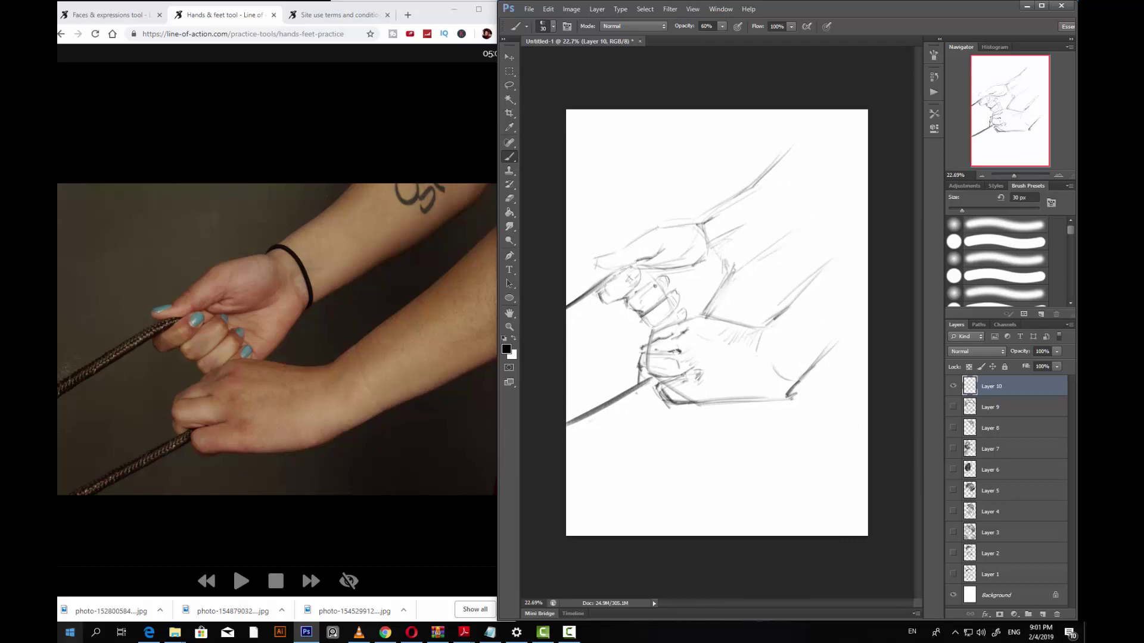
# Step: Hide the Layer 10 sketch, and resume the reference session in the browser to skip to the next hand photo
pyautogui.click(953, 387)
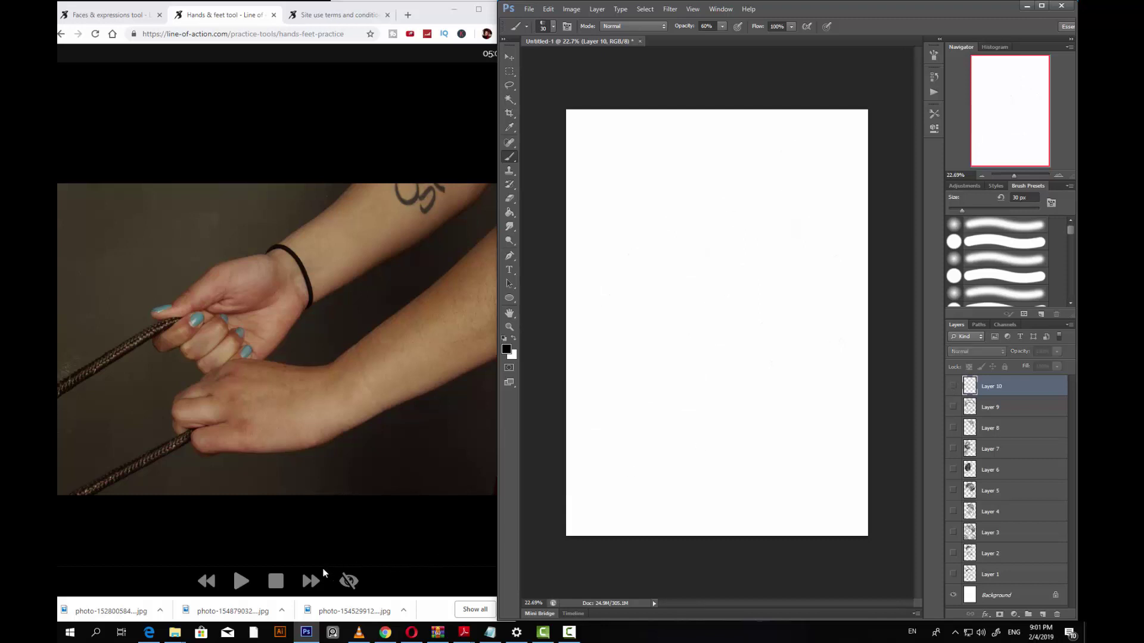
pyautogui.click(242, 584)
pyautogui.click(241, 584)
pyautogui.click(302, 581)
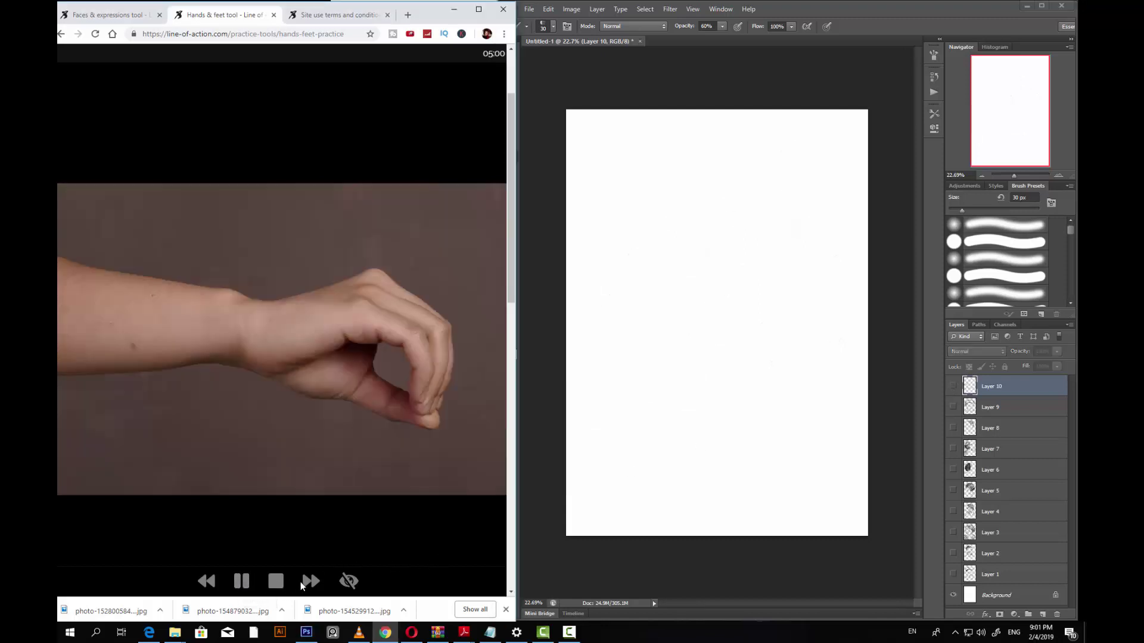
# Step: Add a new empty layer above Layer 10 in Photoshop
pyautogui.click(1042, 614)
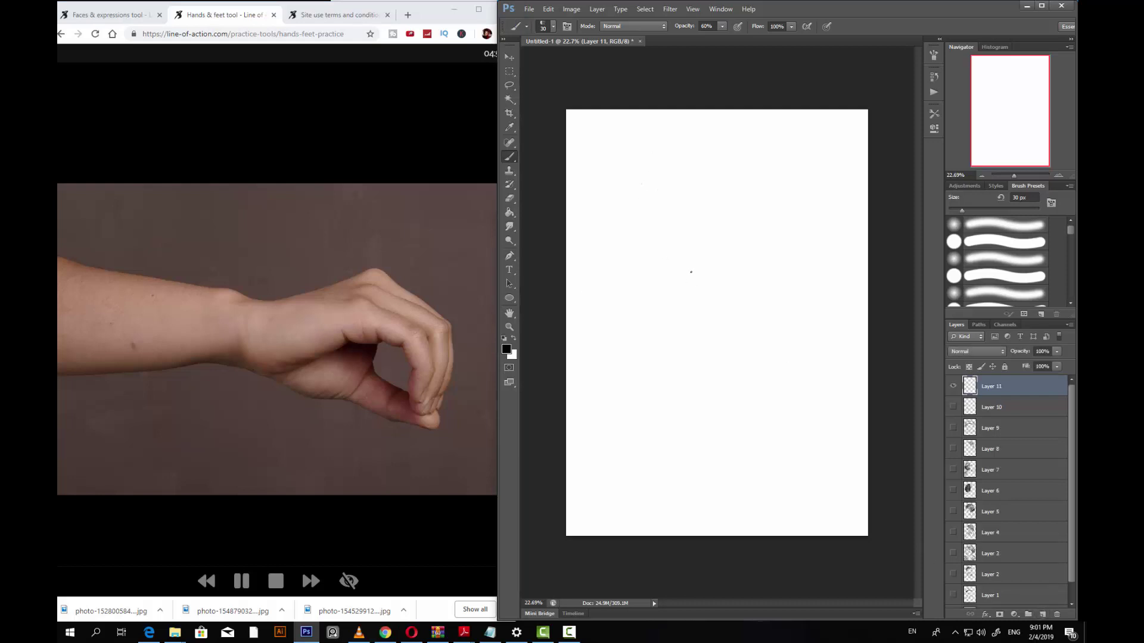
# Step: Rough in the palm, the back of the hand and the upper finger segments with light 35 px brush strokes at 60% opacity
pyautogui.scroll(1, 655, 307)
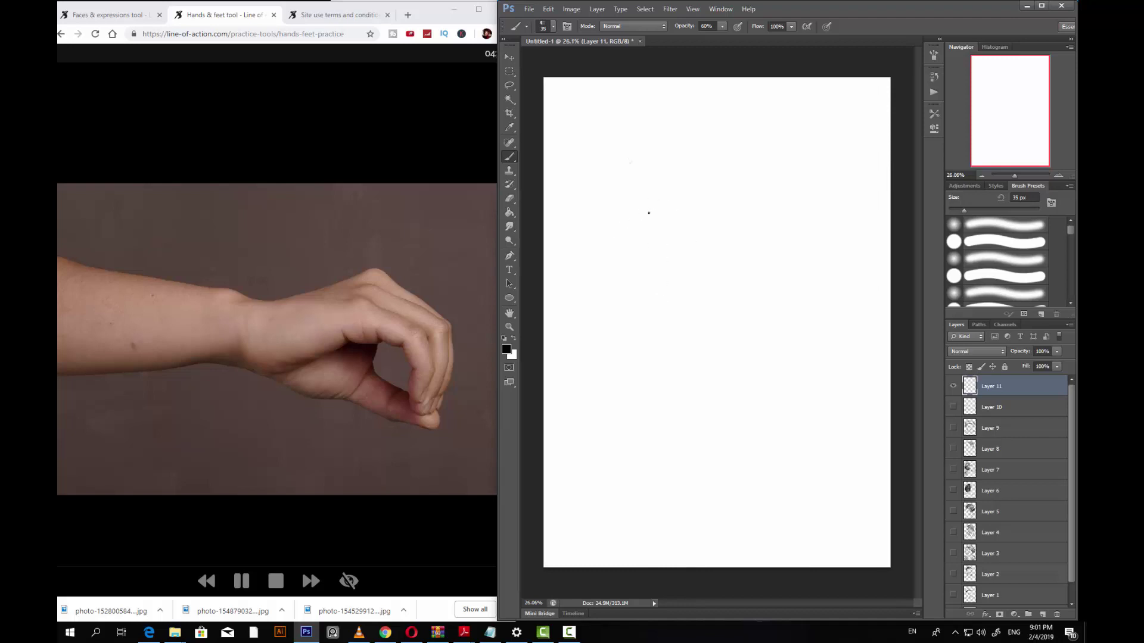
pyautogui.moveTo(632, 272)
pyautogui.mouseDown()
pyautogui.moveTo(627, 238)
pyautogui.moveTo(691, 215)
pyautogui.mouseUp()
pyautogui.moveTo(626, 284); pyautogui.dragTo(703, 271)
pyautogui.moveTo(676, 207); pyautogui.dragTo(727, 192)
pyautogui.moveTo(768, 189); pyautogui.dragTo(741, 266)
pyautogui.moveTo(768, 187)
pyautogui.mouseDown()
pyautogui.moveTo(842, 247)
pyautogui.moveTo(856, 236)
pyautogui.moveTo(805, 275)
pyautogui.moveTo(734, 269)
pyautogui.moveTo(788, 288)
pyautogui.moveTo(800, 320)
pyautogui.mouseUp()
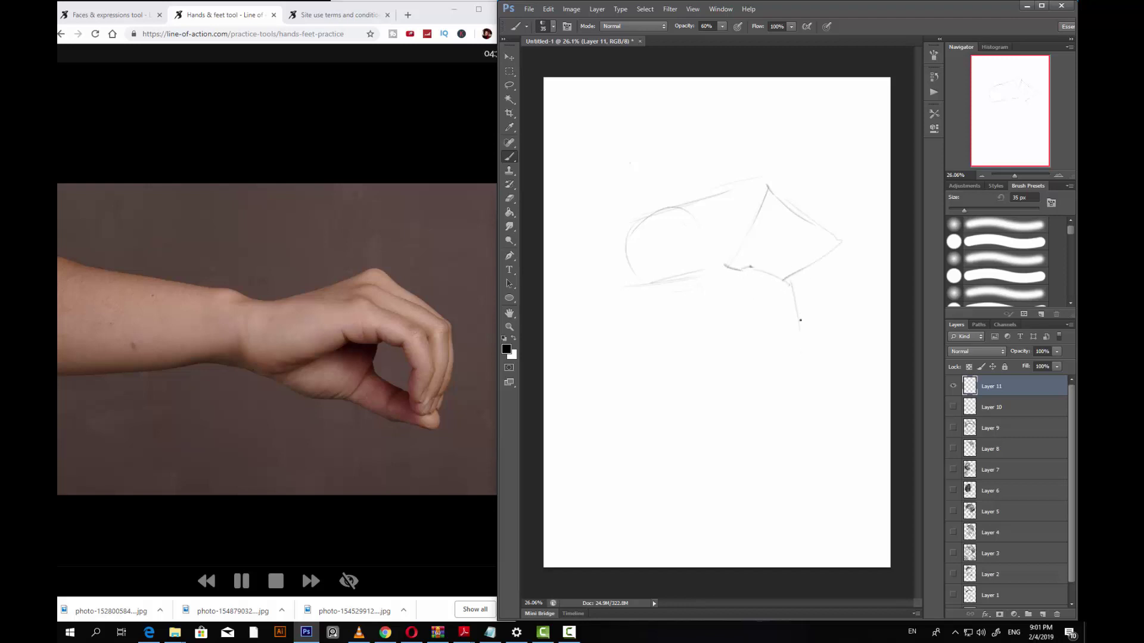
# Step: Block in the downward-bent finger ends and the rounded thumb base, and reinforce the palm's lower and wrist-side edges
pyautogui.moveTo(840, 249); pyautogui.dragTo(827, 345)
pyautogui.moveTo(756, 228)
pyautogui.mouseDown()
pyautogui.moveTo(741, 313)
pyautogui.moveTo(790, 332)
pyautogui.mouseUp()
pyautogui.moveTo(732, 324)
pyautogui.mouseDown()
pyautogui.moveTo(702, 348)
pyautogui.moveTo(728, 339)
pyautogui.mouseUp()
pyautogui.moveTo(632, 305); pyautogui.dragTo(667, 335)
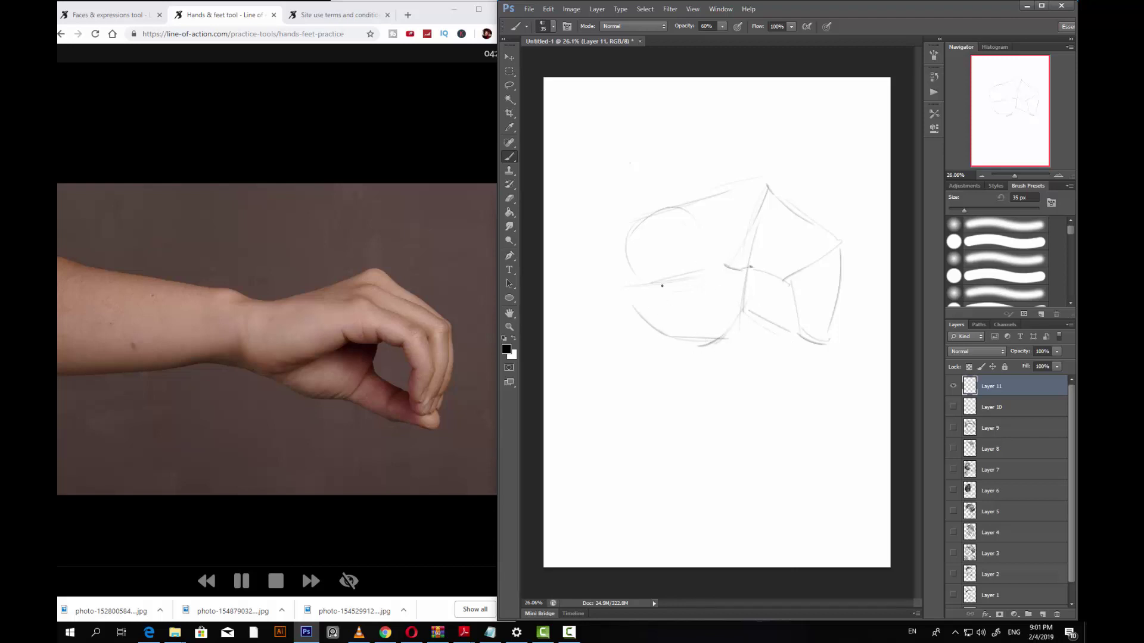
pyautogui.moveTo(725, 265); pyautogui.dragTo(713, 268)
pyautogui.moveTo(612, 271); pyautogui.dragTo(644, 285)
pyautogui.moveTo(709, 268)
pyautogui.mouseDown()
pyautogui.moveTo(626, 291)
pyautogui.moveTo(622, 248)
pyautogui.moveTo(726, 191)
pyautogui.mouseUp()
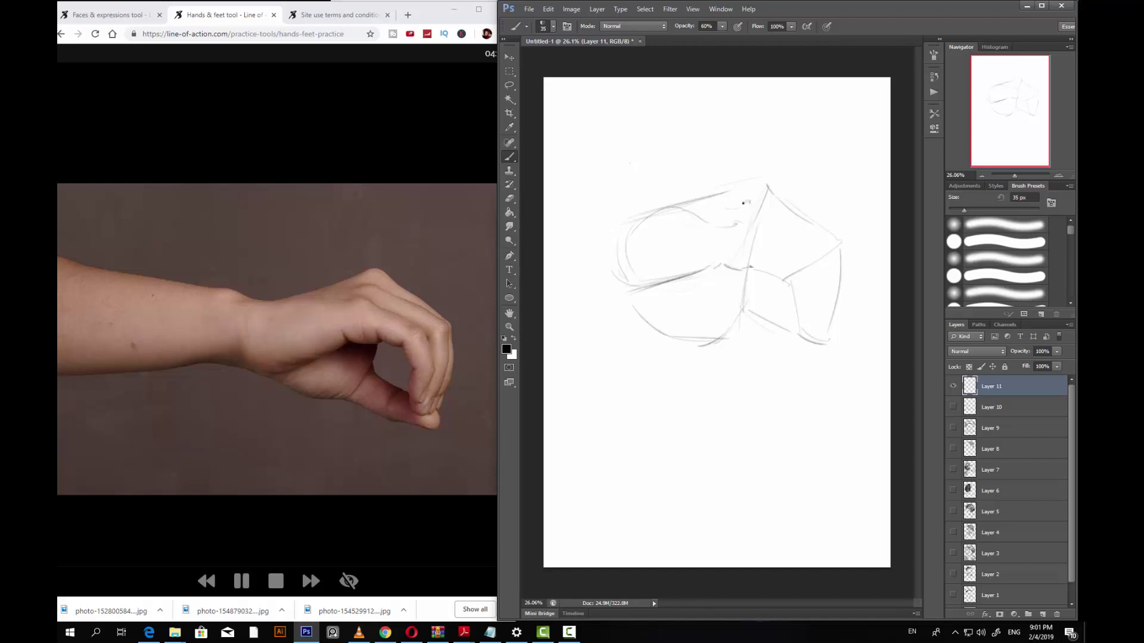
# Step: Add inner contour lines separating the fingers, and darken the outer knuckles and outer finger edge, finishing with a 30 px brush
pyautogui.moveTo(743, 203)
pyautogui.mouseDown()
pyautogui.moveTo(767, 186)
pyautogui.moveTo(803, 228)
pyautogui.mouseUp()
pyautogui.moveTo(818, 266); pyautogui.dragTo(814, 323)
pyautogui.moveTo(834, 253); pyautogui.dragTo(828, 304)
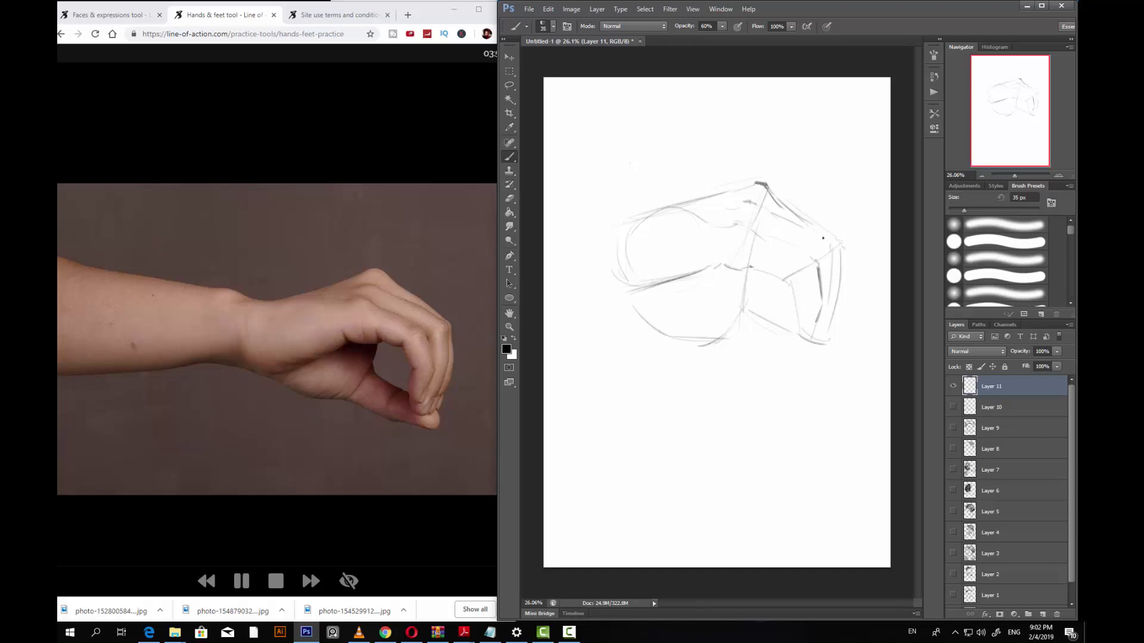
pyautogui.moveTo(834, 242); pyautogui.dragTo(836, 253)
pyautogui.press('[')
pyautogui.moveTo(841, 260); pyautogui.dragTo(834, 304)
# Step: Strengthen the thumb base's curve and draw the wrist's upper and lower lines running into the forearm
pyautogui.moveTo(745, 288); pyautogui.dragTo(703, 340)
pyautogui.moveTo(635, 307); pyautogui.dragTo(658, 335)
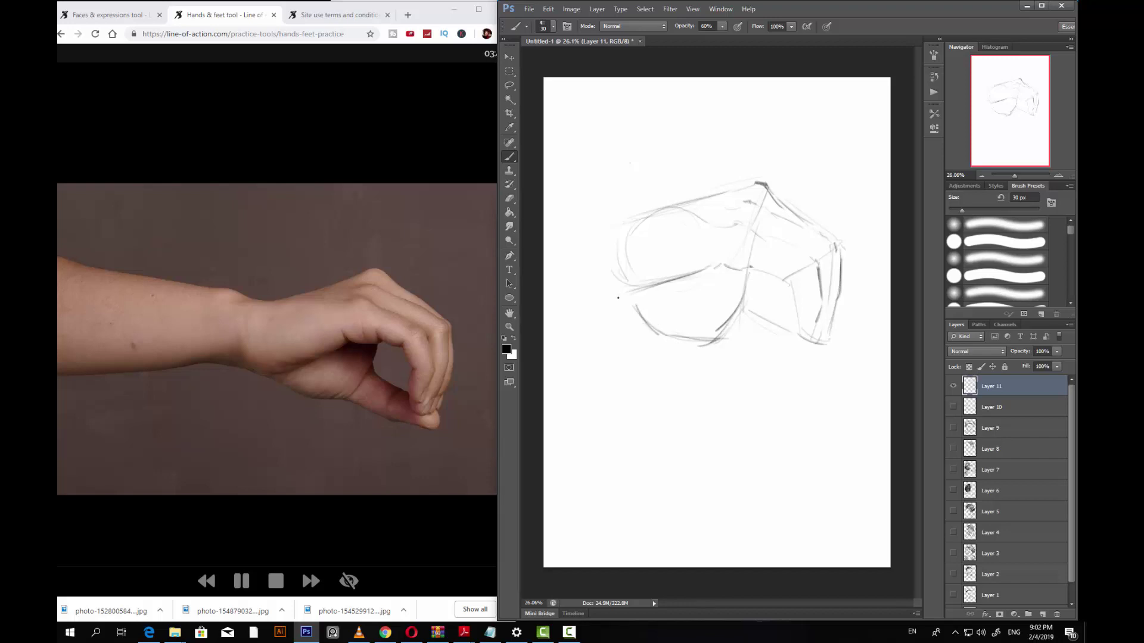
pyautogui.moveTo(602, 265)
pyautogui.mouseDown()
pyautogui.moveTo(611, 290)
pyautogui.moveTo(558, 293)
pyautogui.moveTo(612, 266)
pyautogui.mouseUp()
pyautogui.moveTo(650, 213)
pyautogui.mouseDown()
pyautogui.moveTo(599, 227)
pyautogui.moveTo(617, 221)
pyautogui.moveTo(589, 216)
pyautogui.mouseUp()
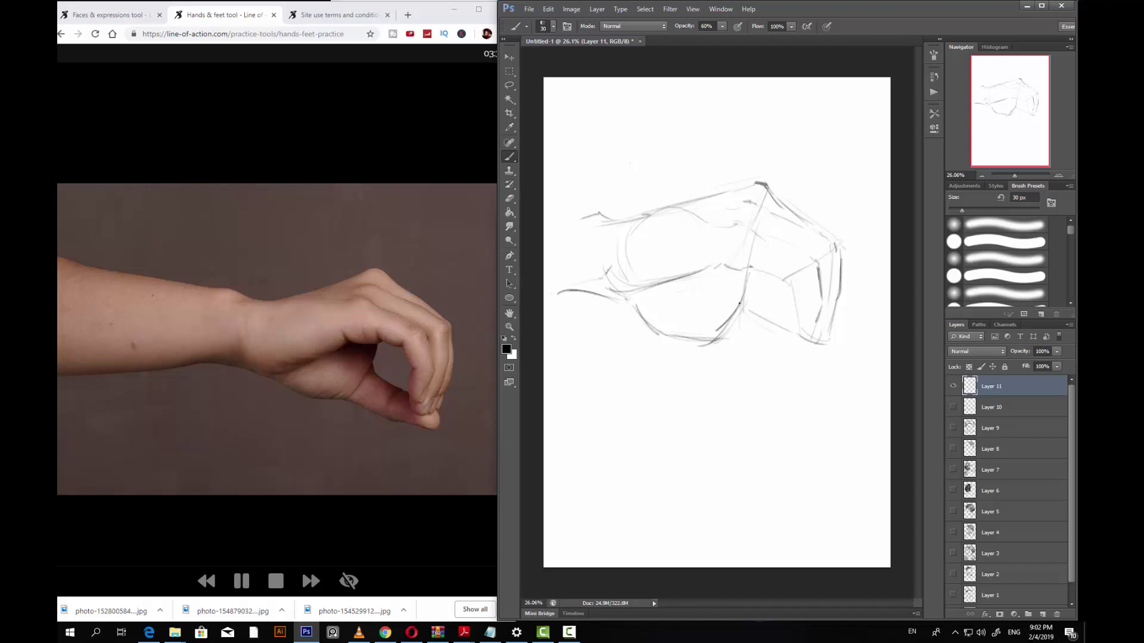
# Step: Erase the bottom of the thumb base, redraw it slightly higher, and outline the thumb out to its tip
pyautogui.press('e')
pyautogui.moveTo(717, 338)
pyautogui.mouseDown()
pyautogui.moveTo(647, 326)
pyautogui.moveTo(715, 327)
pyautogui.mouseUp()
pyautogui.press('b')
pyautogui.moveTo(669, 327)
pyautogui.mouseDown()
pyautogui.moveTo(698, 329)
pyautogui.moveTo(736, 316)
pyautogui.mouseUp()
pyautogui.moveTo(752, 294); pyautogui.dragTo(718, 330)
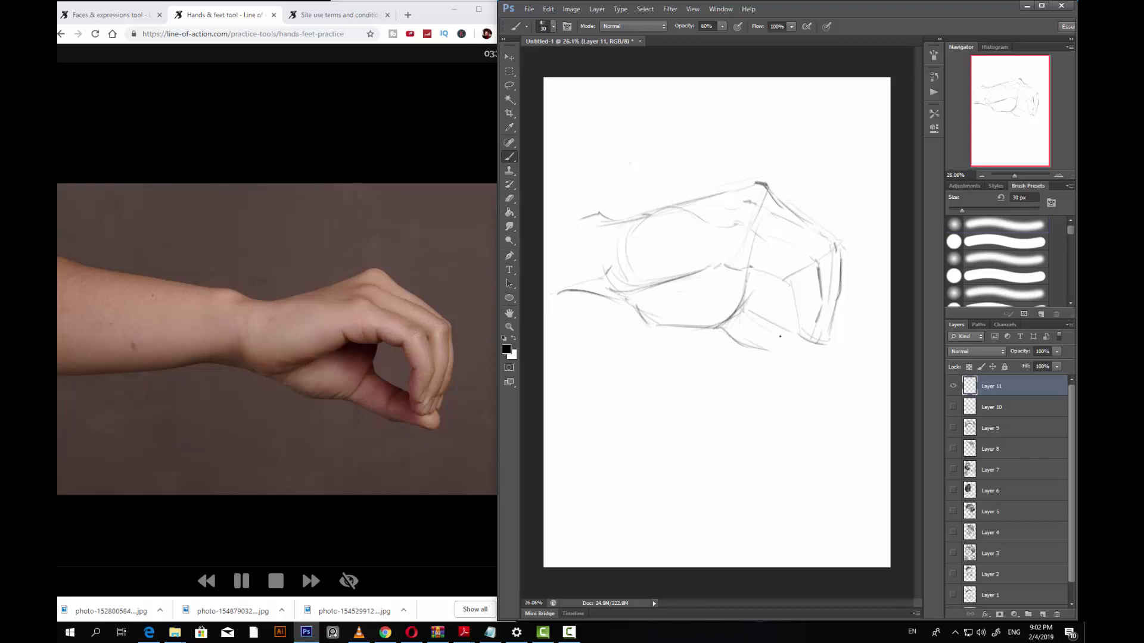
pyautogui.moveTo(774, 334); pyautogui.dragTo(774, 356)
pyautogui.moveTo(781, 327)
pyautogui.mouseDown()
pyautogui.moveTo(770, 353)
pyautogui.moveTo(739, 337)
pyautogui.moveTo(787, 357)
pyautogui.moveTo(847, 347)
pyautogui.moveTo(820, 342)
pyautogui.moveTo(839, 364)
pyautogui.mouseUp()
pyautogui.moveTo(748, 294)
pyautogui.mouseDown()
pyautogui.moveTo(751, 253)
pyautogui.moveTo(723, 267)
pyautogui.moveTo(743, 277)
pyautogui.moveTo(718, 272)
pyautogui.moveTo(750, 269)
pyautogui.moveTo(712, 266)
pyautogui.mouseUp()
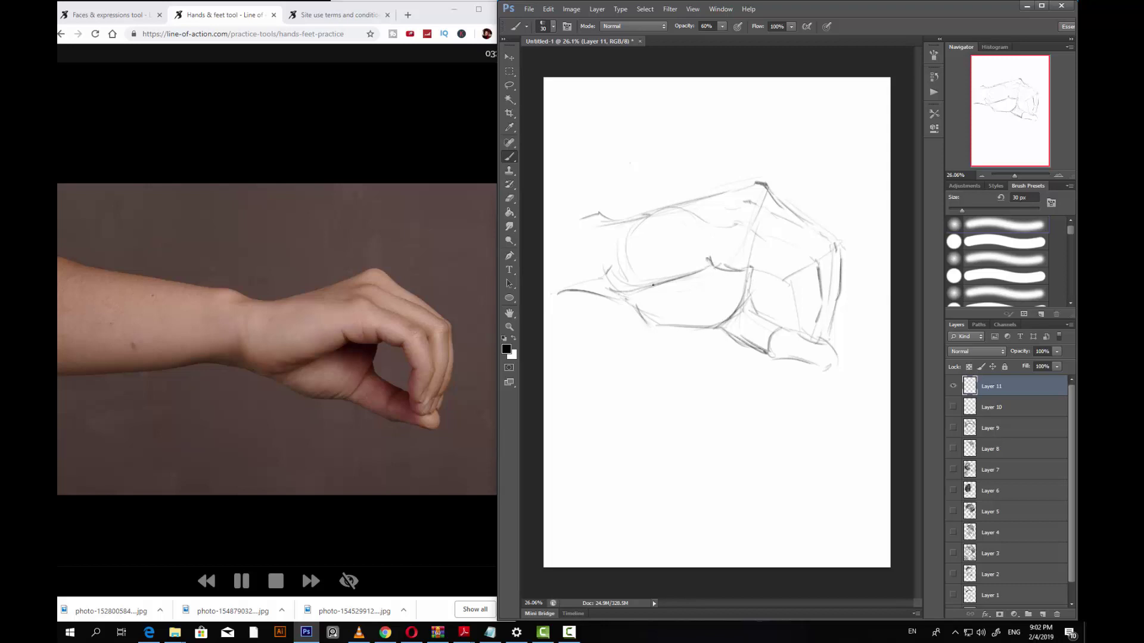
# Step: Define the index finger's underside and inner edge and its knuckle line with a 35 px brush
pyautogui.press(']')
pyautogui.moveTo(710, 268)
pyautogui.mouseDown()
pyautogui.moveTo(662, 288)
pyautogui.moveTo(752, 298)
pyautogui.moveTo(766, 268)
pyautogui.moveTo(789, 277)
pyautogui.moveTo(804, 330)
pyautogui.mouseUp()
pyautogui.press(']')
pyautogui.press('[')
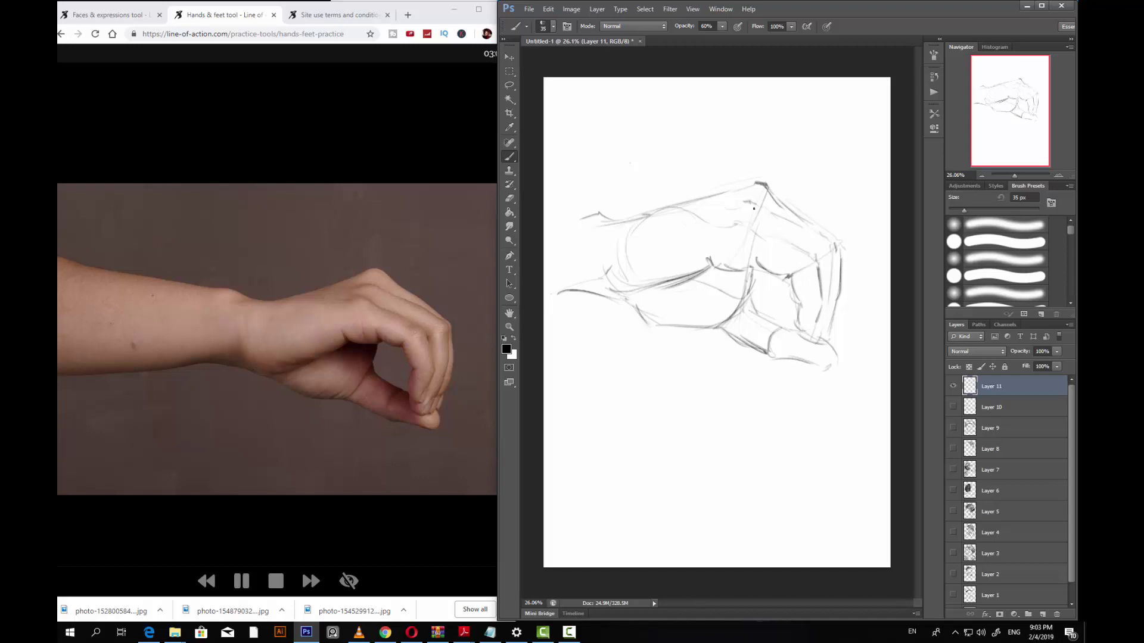
pyautogui.moveTo(732, 223); pyautogui.dragTo(750, 230)
# Step: Darken the back-of-hand contour and the lower wrist lines with a 40 px brush
pyautogui.press(']')
pyautogui.moveTo(626, 226); pyautogui.dragTo(690, 210)
pyautogui.moveTo(606, 269)
pyautogui.mouseDown()
pyautogui.moveTo(627, 288)
pyautogui.moveTo(591, 281)
pyautogui.moveTo(600, 283)
pyautogui.mouseUp()
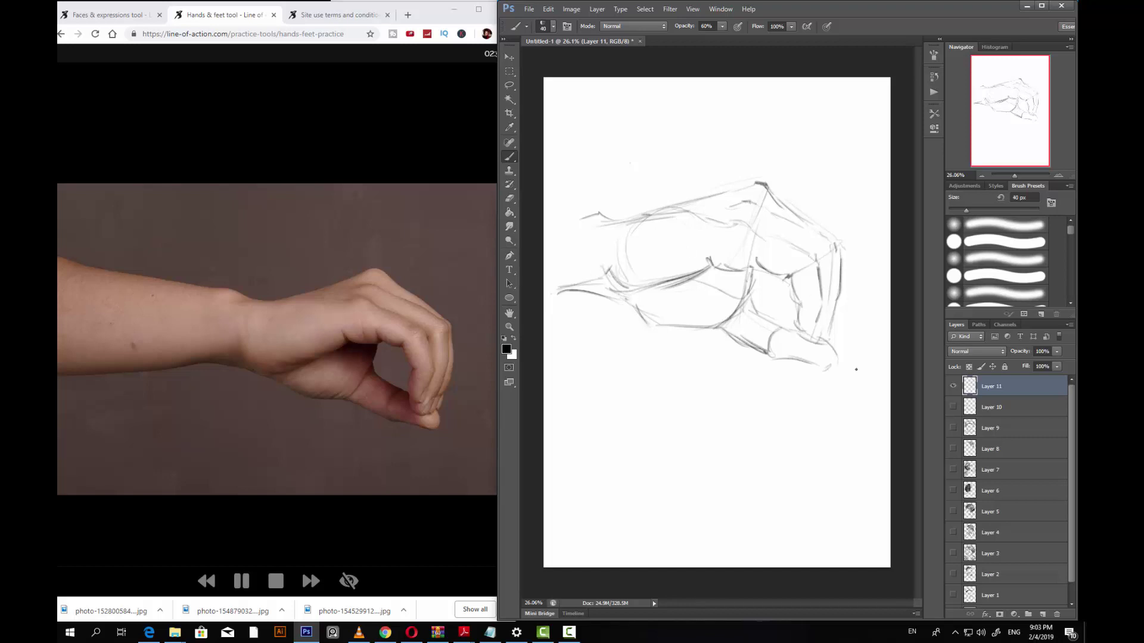
# Step: Refine the index finger's top, thumb, fingertips and outer finger contour with a 30 px brush, and extend the forearm's upper edge
pyautogui.press('[')
pyautogui.moveTo(761, 235); pyautogui.dragTo(806, 256)
pyautogui.moveTo(763, 201); pyautogui.dragTo(681, 208)
pyautogui.moveTo(611, 222); pyautogui.dragTo(543, 213)
pyautogui.moveTo(739, 305)
pyautogui.mouseDown()
pyautogui.moveTo(753, 274)
pyautogui.moveTo(754, 311)
pyautogui.moveTo(821, 342)
pyautogui.mouseUp()
pyautogui.moveTo(832, 301); pyautogui.dragTo(821, 326)
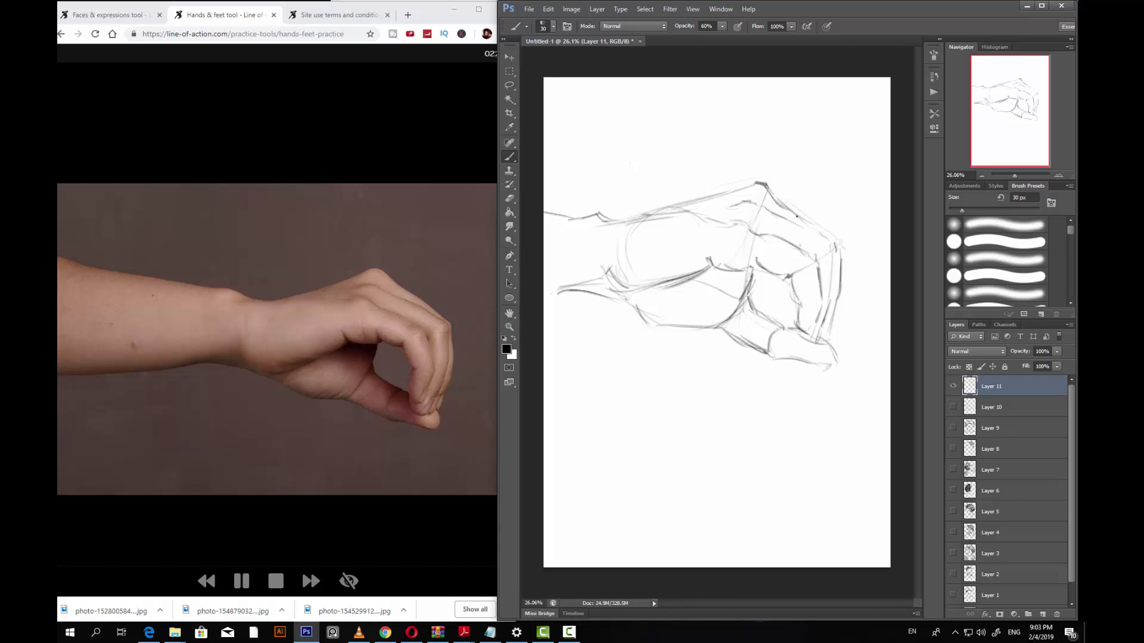
pyautogui.moveTo(786, 205); pyautogui.dragTo(827, 249)
# Step: Add a tendon line up to the knuckle, and hatch the shadow between the palm and the thumb with a finer brush
pyautogui.press('[')
pyautogui.moveTo(735, 212)
pyautogui.mouseDown()
pyautogui.moveTo(694, 207)
pyautogui.moveTo(742, 194)
pyautogui.mouseUp()
pyautogui.press('[')
pyautogui.press('[')
pyautogui.moveTo(710, 284)
pyautogui.mouseDown()
pyautogui.moveTo(751, 292)
pyautogui.moveTo(742, 271)
pyautogui.moveTo(724, 289)
pyautogui.moveTo(698, 277)
pyautogui.mouseUp()
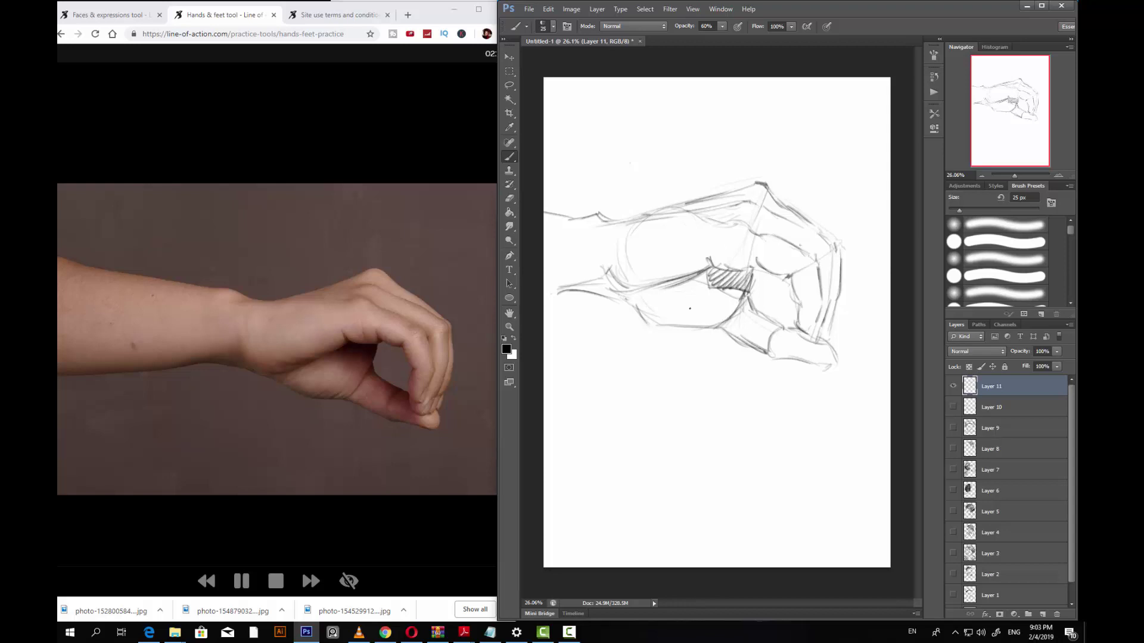
# Step: Darken the thumb's underside and the index finger's inner edge, raising the brush opacity to 100%
pyautogui.moveTo(723, 331); pyautogui.dragTo(811, 360)
pyautogui.moveTo(799, 323); pyautogui.dragTo(808, 337)
pyautogui.moveTo(788, 277)
pyautogui.mouseDown()
pyautogui.moveTo(799, 322)
pyautogui.moveTo(807, 305)
pyautogui.moveTo(802, 337)
pyautogui.moveTo(825, 295)
pyautogui.moveTo(832, 322)
pyautogui.moveTo(814, 296)
pyautogui.moveTo(813, 332)
pyautogui.mouseUp()
pyautogui.press(']')
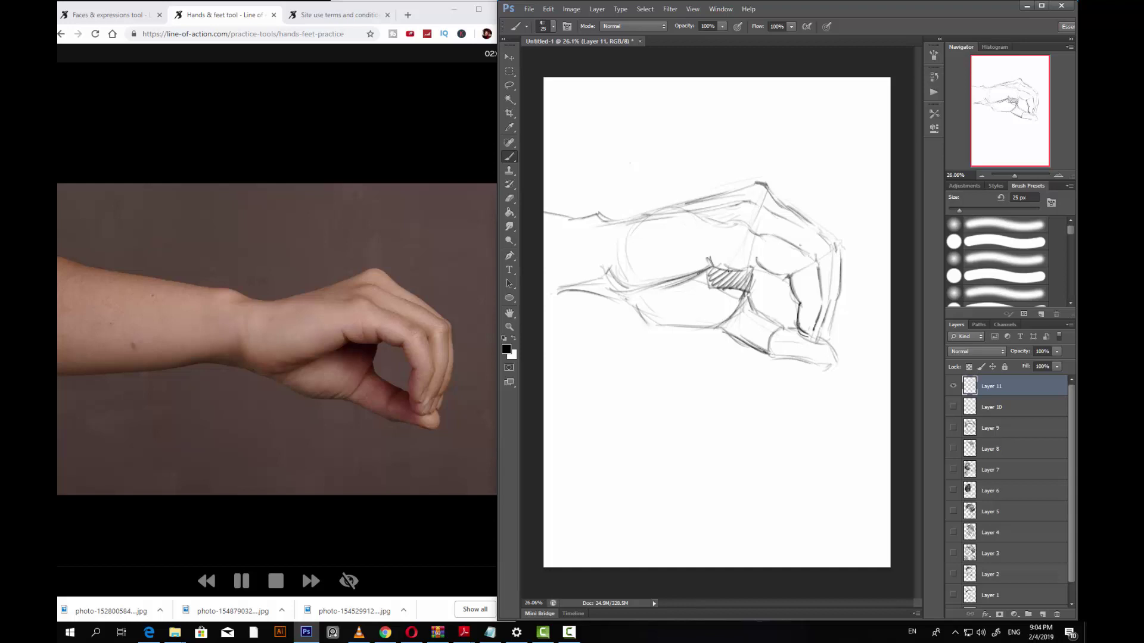
# Step: Darken the index finger's underside, rework the thumb base's outer edge, and extend the forearm's lower line with a 20 px brush
pyautogui.moveTo(708, 259); pyautogui.dragTo(754, 265)
pyautogui.moveTo(632, 307); pyautogui.dragTo(668, 333)
pyautogui.moveTo(630, 301); pyautogui.dragTo(664, 321)
pyautogui.hotkey('ctrl', 'z')
pyautogui.moveTo(549, 286); pyautogui.dragTo(586, 277)
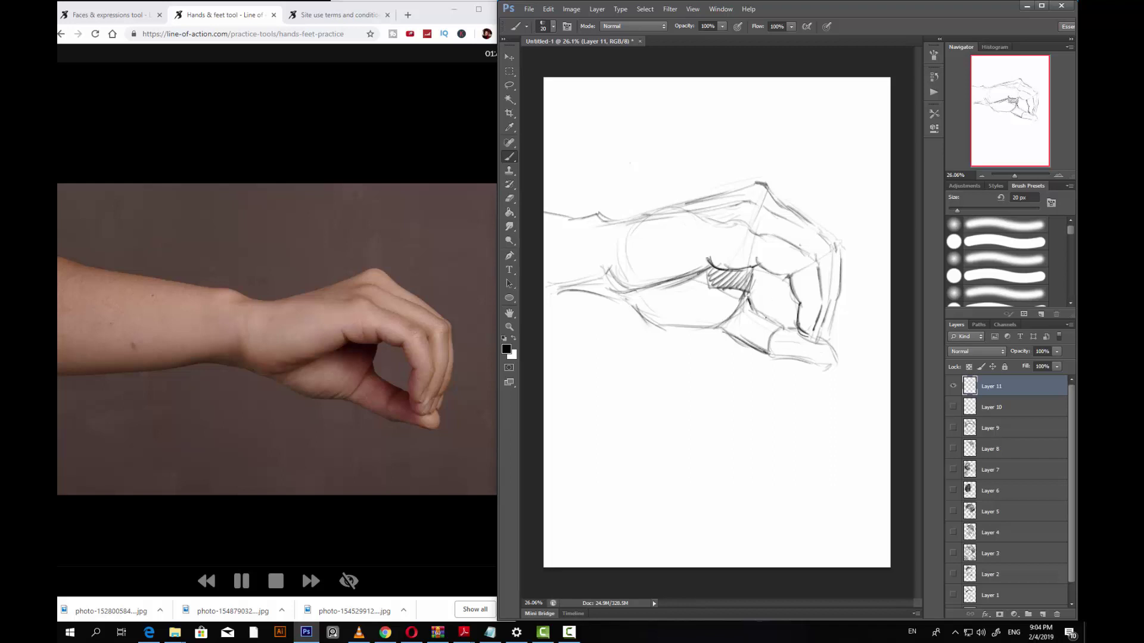
# Step: Firm up the thumb's contour to its tip, and add small wrinkles at the index finger's middle joint
pyautogui.moveTo(757, 305); pyautogui.dragTo(828, 367)
pyautogui.hotkey('ctrl', 'alt', 'z')
pyautogui.hotkey('ctrl', 'alt', 'z')
pyautogui.press('e')
pyautogui.press('b')
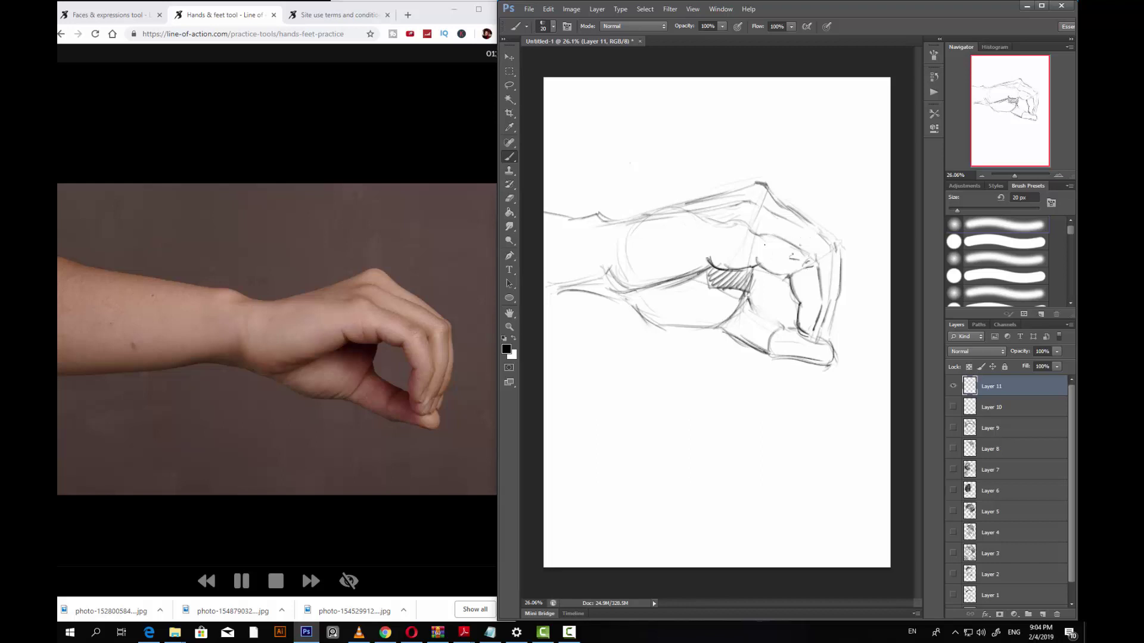
pyautogui.moveTo(790, 258); pyautogui.dragTo(763, 242)
# Step: Darken the back-of-hand contour and add curved shading strokes across the wrist end of the palm
pyautogui.press(']')
pyautogui.moveTo(650, 215); pyautogui.dragTo(747, 190)
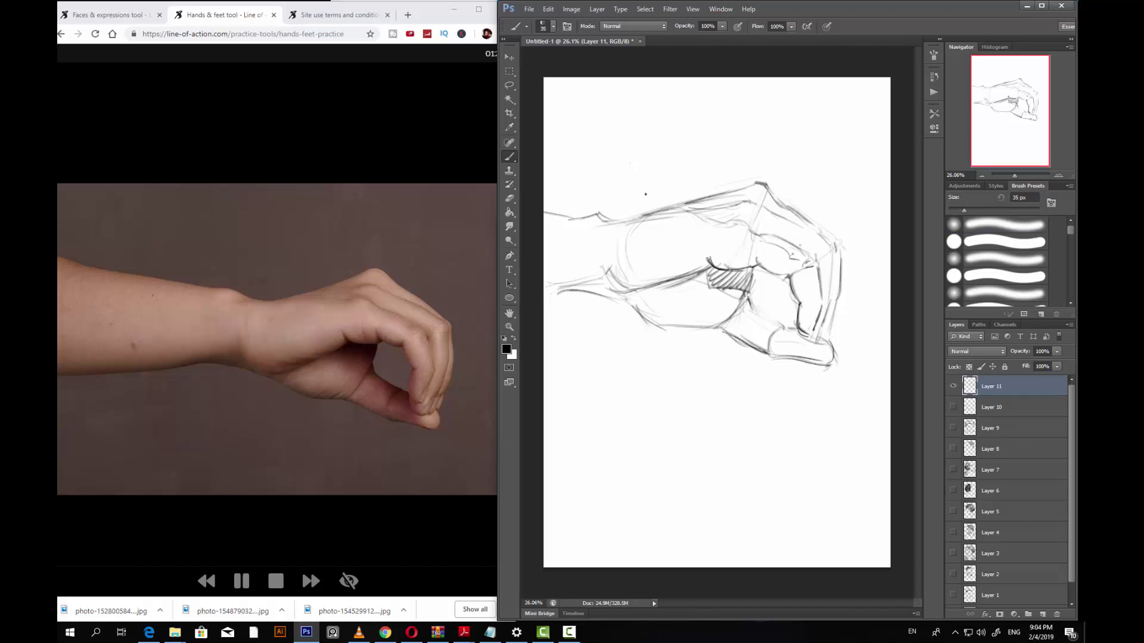
pyautogui.moveTo(633, 217)
pyautogui.mouseDown()
pyautogui.moveTo(570, 220)
pyautogui.moveTo(614, 288)
pyautogui.moveTo(605, 262)
pyautogui.moveTo(655, 282)
pyautogui.mouseUp()
pyautogui.press(']')
pyautogui.moveTo(640, 238); pyautogui.dragTo(643, 277)
pyautogui.moveTo(630, 240); pyautogui.dragTo(631, 277)
pyautogui.moveTo(625, 255); pyautogui.dragTo(617, 294)
pyautogui.moveTo(618, 255); pyautogui.dragTo(613, 283)
# Step: Accent the wrist bump and index finger's underside with a 60 px brush, and the top knuckles with a 45 px brush
pyautogui.press(']')
pyautogui.press(']')
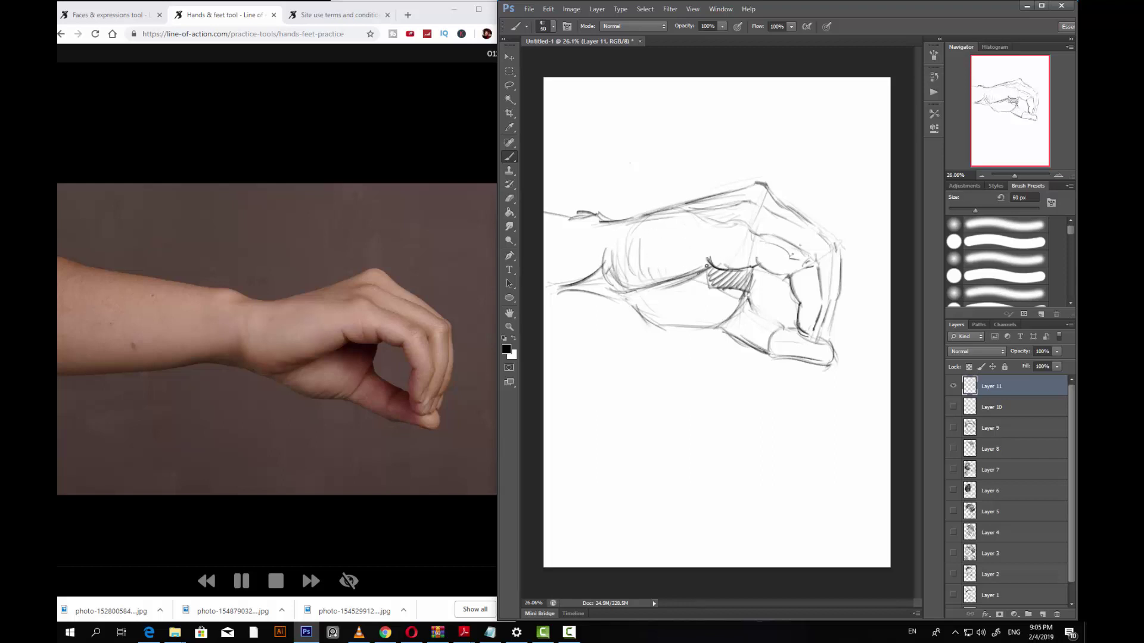
pyautogui.moveTo(713, 255)
pyautogui.mouseDown()
pyautogui.moveTo(714, 267)
pyautogui.moveTo(761, 268)
pyautogui.mouseUp()
pyautogui.moveTo(728, 205); pyautogui.dragTo(737, 206)
pyautogui.press('[')
pyautogui.press('[')
pyautogui.moveTo(760, 181); pyautogui.dragTo(725, 194)
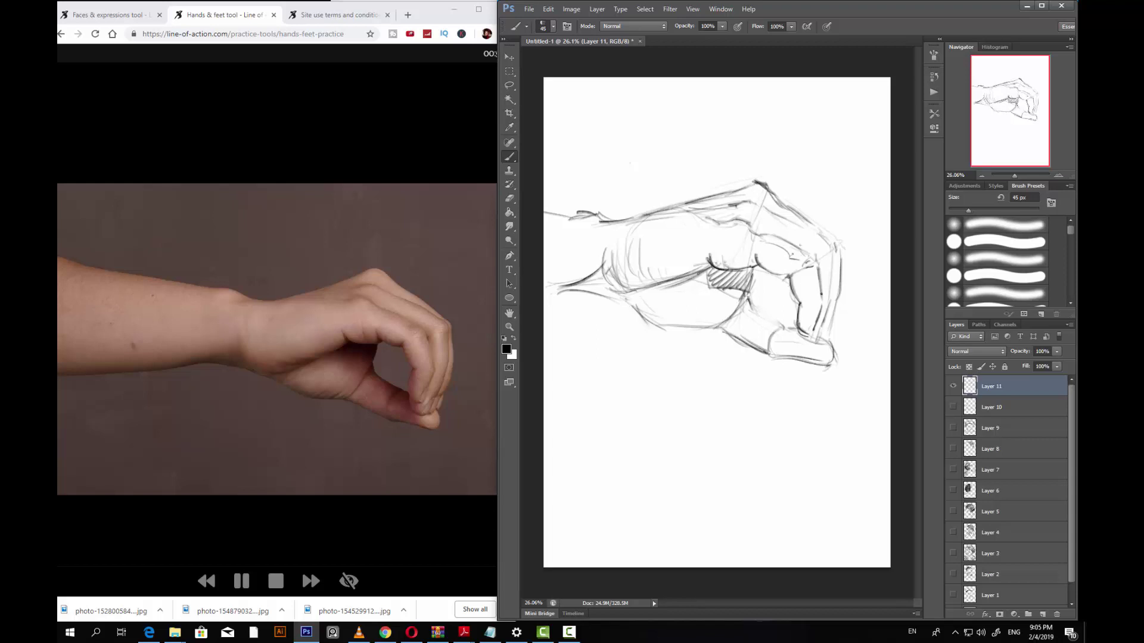
# Step: Accent the outer finger joints, fingertips and outer finger contour with bold 35 px strokes
pyautogui.press('[')
pyautogui.moveTo(815, 233)
pyautogui.mouseDown()
pyautogui.moveTo(837, 255)
pyautogui.moveTo(831, 292)
pyautogui.mouseUp()
pyautogui.moveTo(838, 238); pyautogui.dragTo(842, 249)
pyautogui.moveTo(838, 306); pyautogui.dragTo(820, 343)
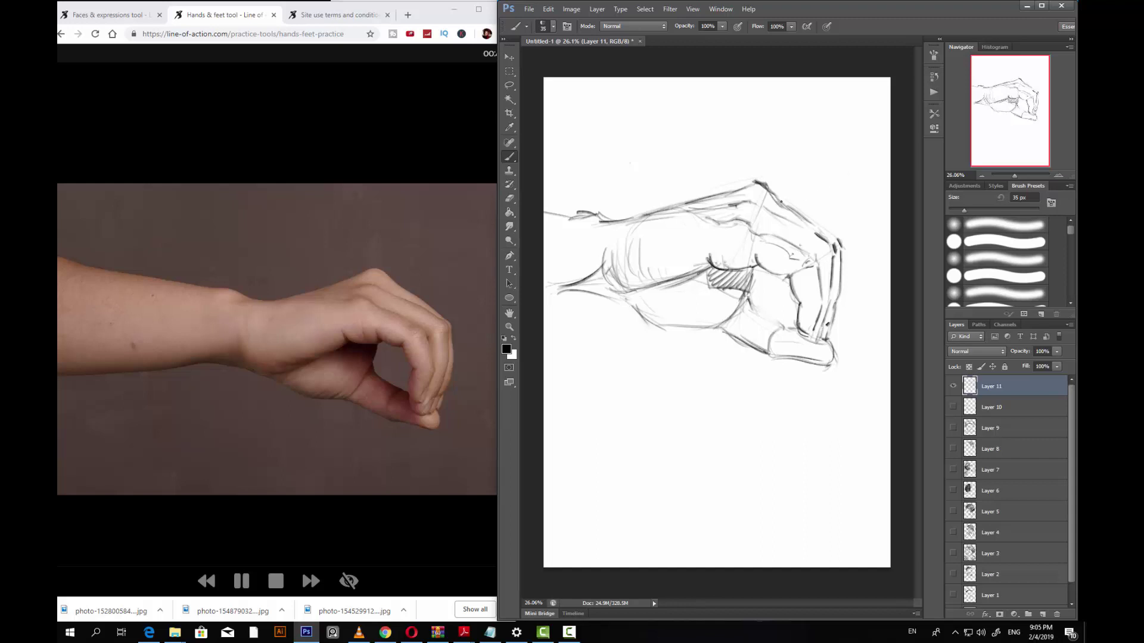
pyautogui.moveTo(773, 197); pyautogui.dragTo(791, 210)
# Step: Strengthen the tendon lines on the back of the hand, and outline and hatch the rim of the thumb base
pyautogui.moveTo(737, 204)
pyautogui.mouseDown()
pyautogui.moveTo(753, 182)
pyautogui.moveTo(743, 200)
pyautogui.moveTo(727, 203)
pyautogui.moveTo(746, 189)
pyautogui.moveTo(679, 209)
pyautogui.mouseUp()
pyautogui.moveTo(637, 247)
pyautogui.mouseDown()
pyautogui.moveTo(632, 237)
pyautogui.moveTo(702, 209)
pyautogui.mouseUp()
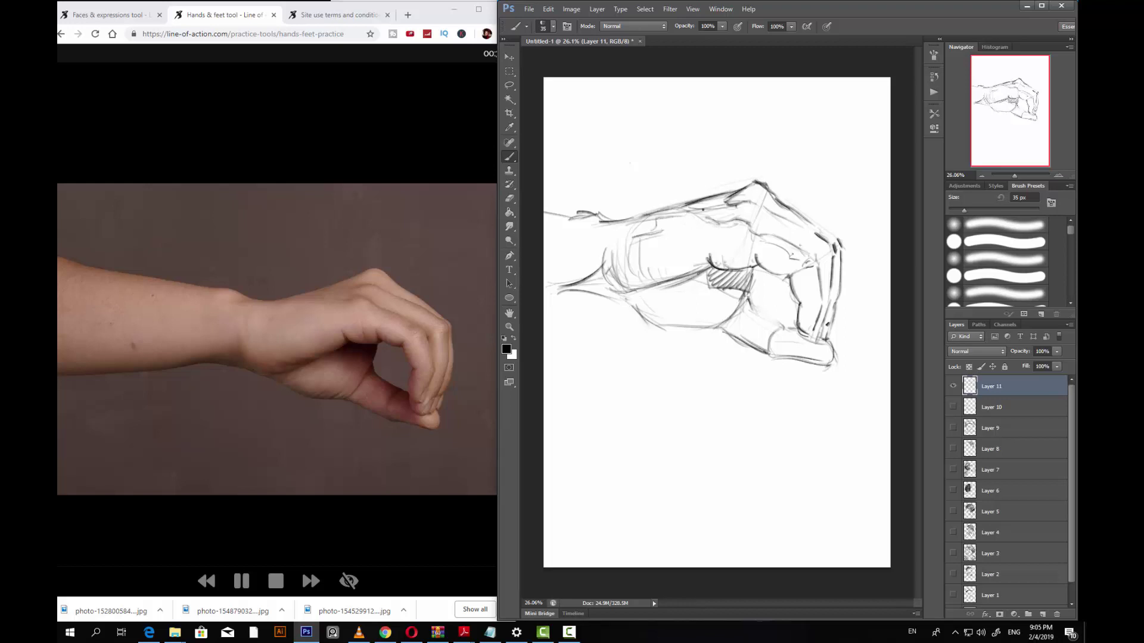
pyautogui.moveTo(694, 274)
pyautogui.mouseDown()
pyautogui.moveTo(637, 292)
pyautogui.moveTo(652, 290)
pyautogui.moveTo(654, 318)
pyautogui.moveTo(641, 310)
pyautogui.moveTo(651, 321)
pyautogui.moveTo(712, 329)
pyautogui.moveTo(698, 331)
pyautogui.mouseUp()
pyautogui.moveTo(710, 317); pyautogui.dragTo(666, 322)
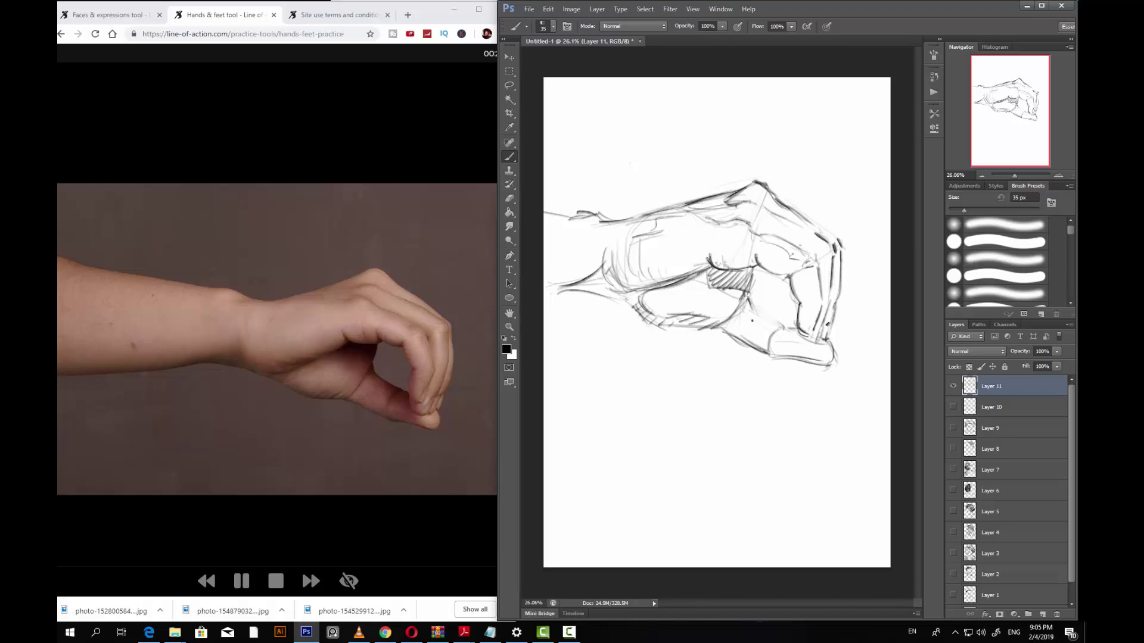
# Step: Hatch a shadow along the thumb's upper edge beneath the curled index finger
pyautogui.moveTo(745, 314)
pyautogui.mouseDown()
pyautogui.moveTo(779, 335)
pyautogui.moveTo(803, 331)
pyautogui.mouseUp()
pyautogui.moveTo(778, 335)
pyautogui.mouseDown()
pyautogui.moveTo(796, 329)
pyautogui.moveTo(766, 326)
pyautogui.mouseUp()
pyautogui.moveTo(776, 328)
pyautogui.mouseDown()
pyautogui.moveTo(743, 298)
pyautogui.moveTo(761, 320)
pyautogui.mouseUp()
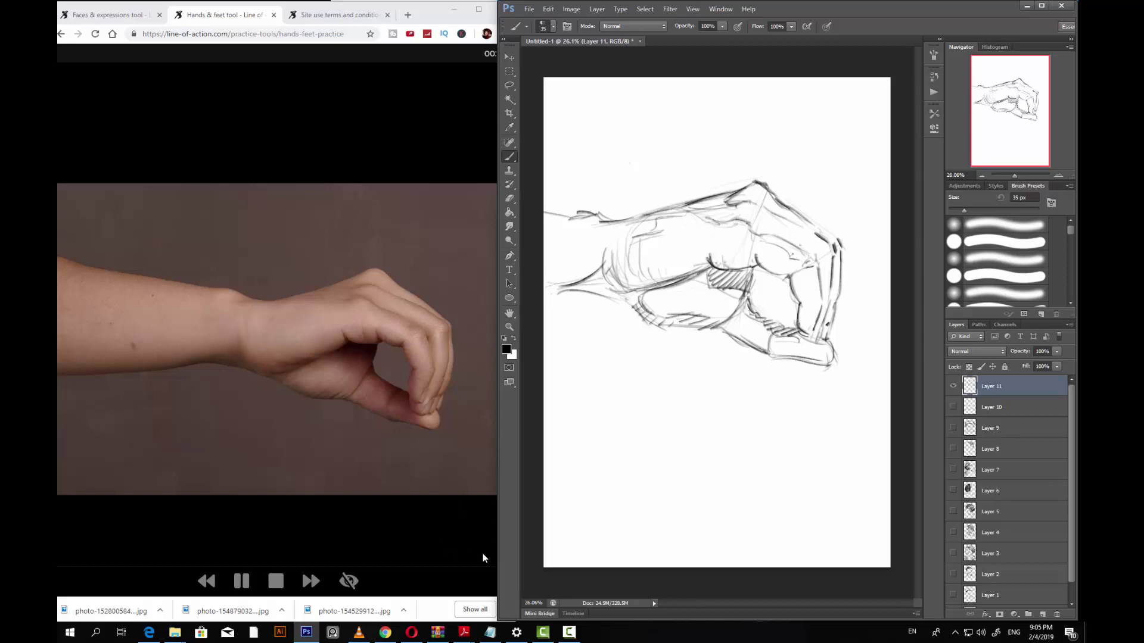
# Step: Show the screen recorder's duration window, and narrow the Photoshop window to uncover the browser's countdown timer
pyautogui.click(571, 636)
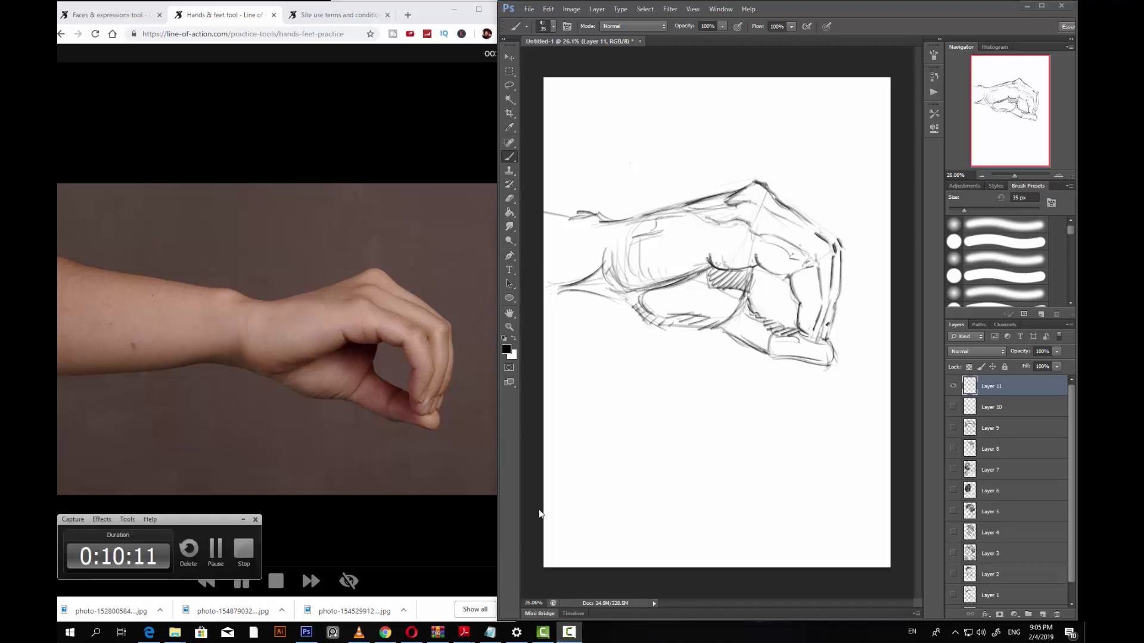
pyautogui.click(670, 291)
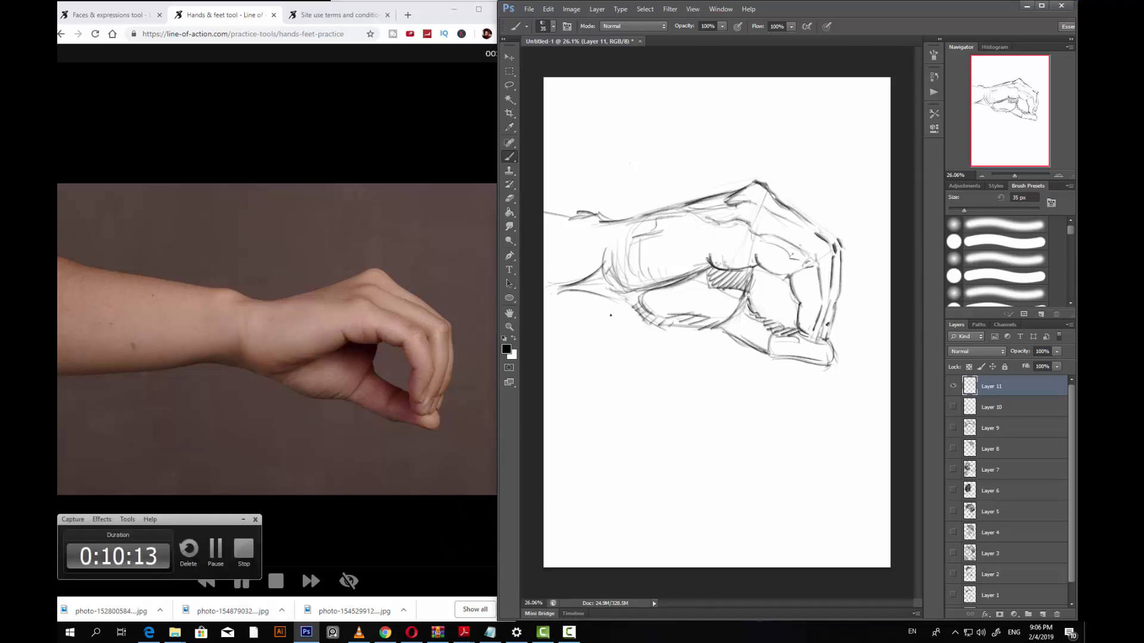
pyautogui.click(430, 11)
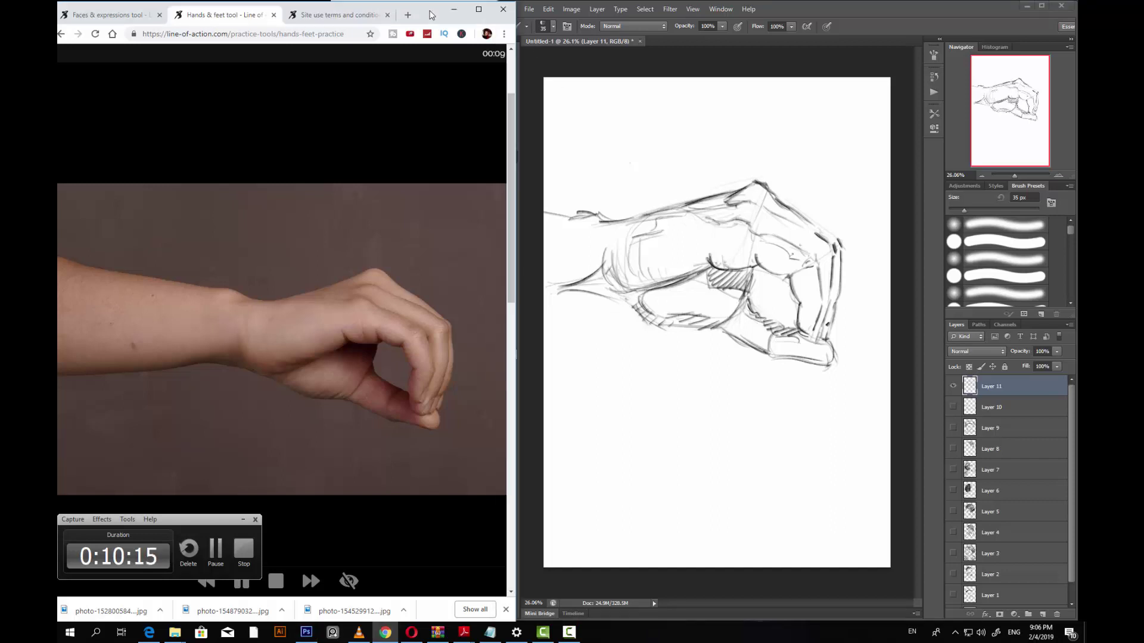
pyautogui.click(582, 69)
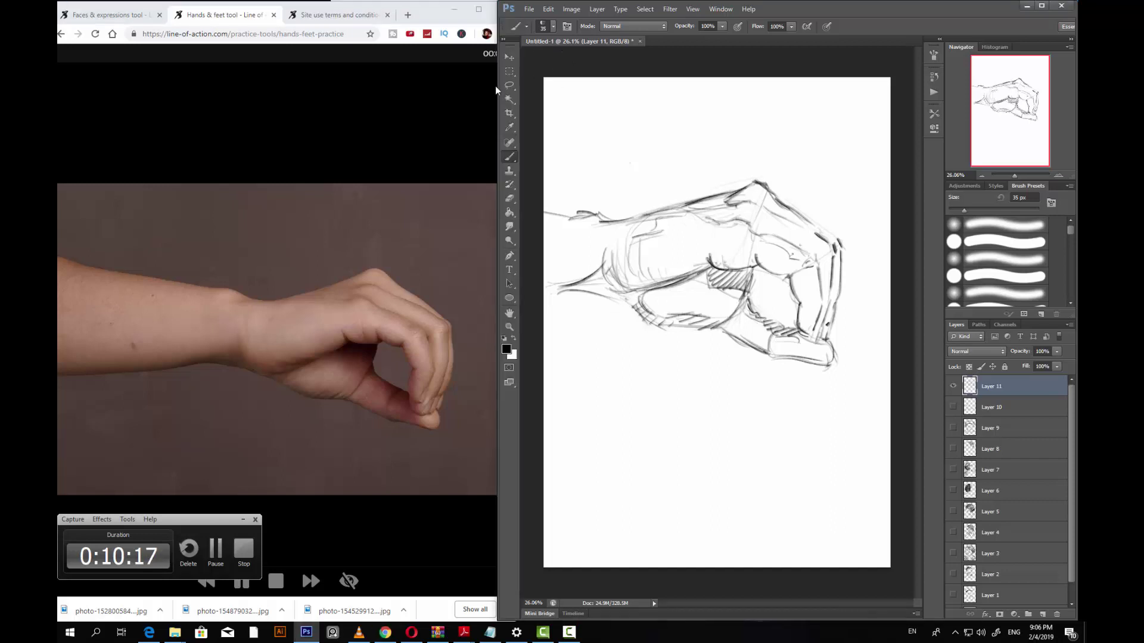
pyautogui.moveTo(499, 84); pyautogui.dragTo(535, 80)
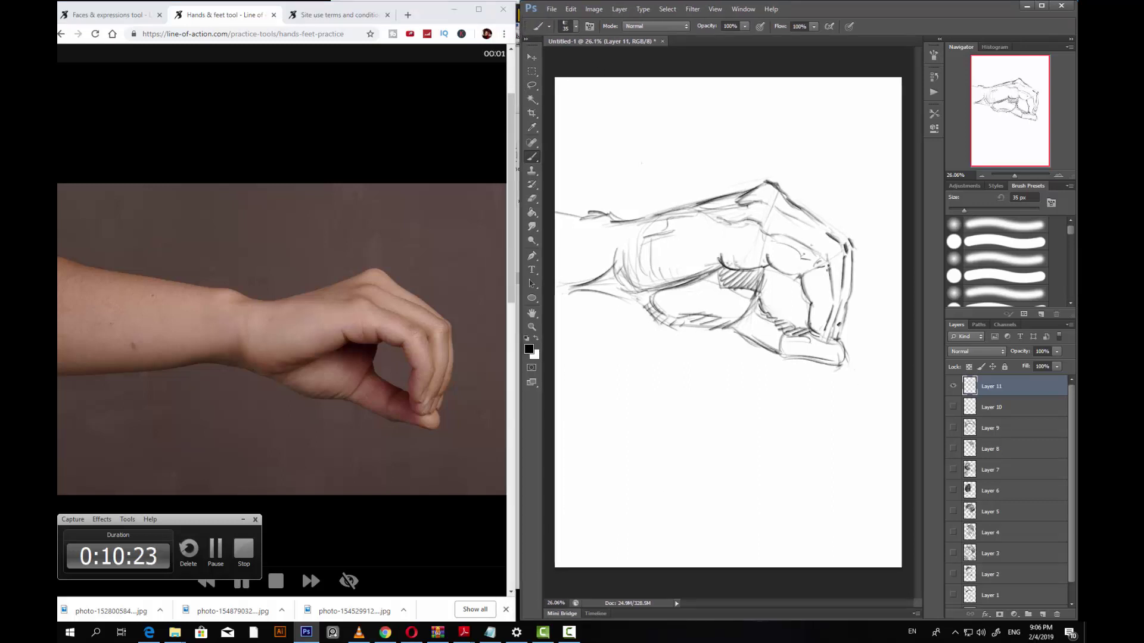
# Step: Hide the Layer 11 sketch and add a new empty layer above it
pyautogui.press('[')
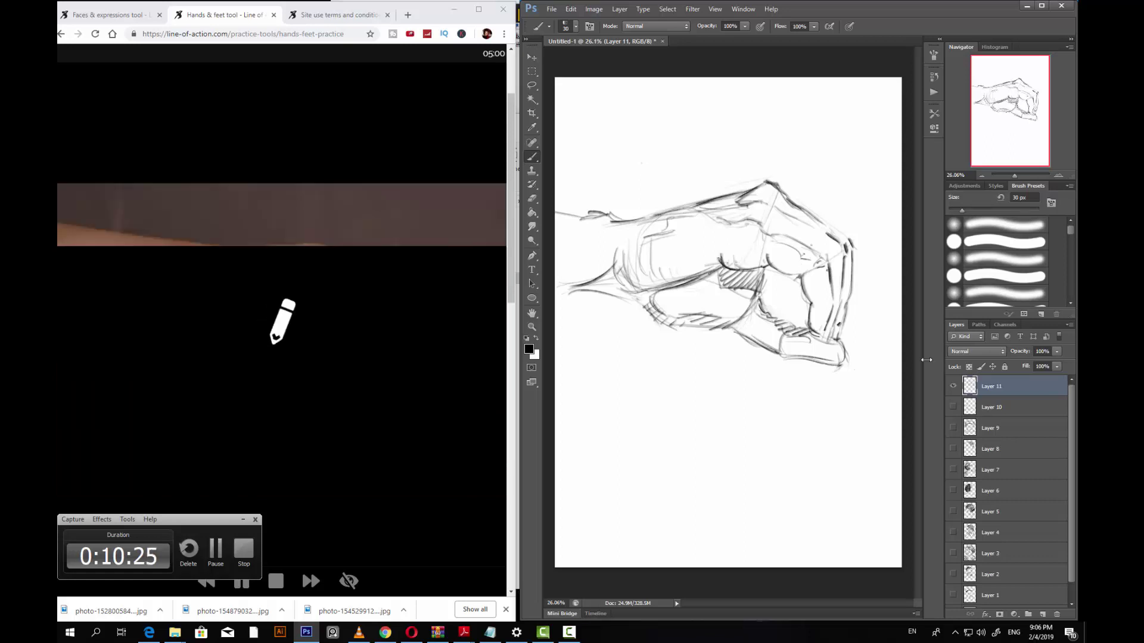
pyautogui.click(953, 386)
pyautogui.click(1042, 614)
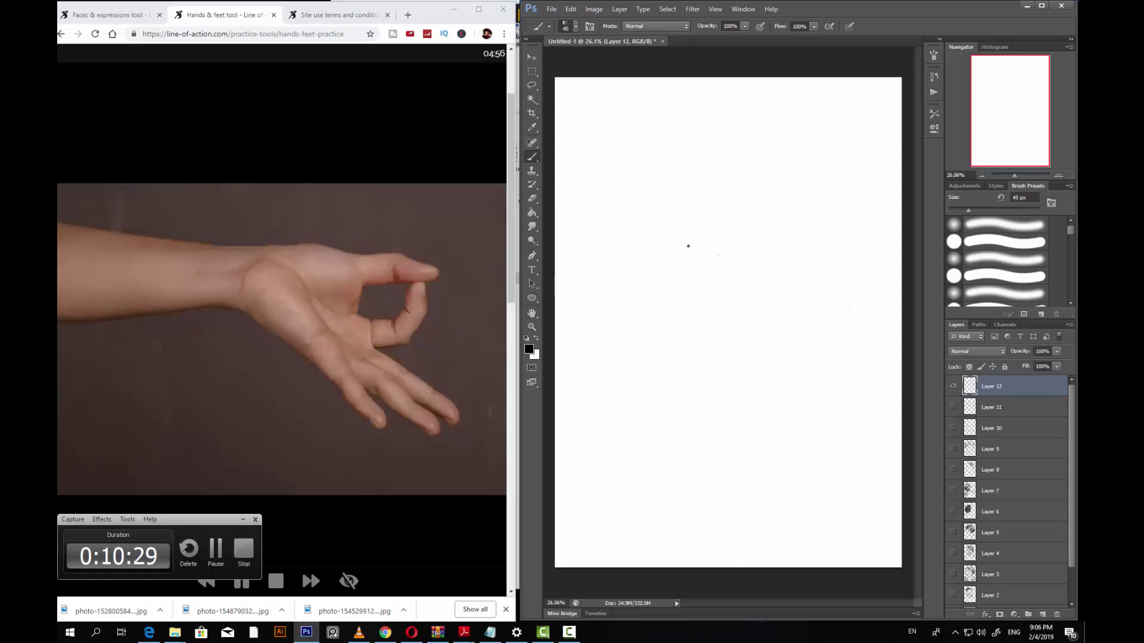
# Step: Rough in the new pose's thumb mound, palm edge and outstretched thumb with a 100 px brush
pyautogui.press(']')
pyautogui.press(']')
pyautogui.press(']')
pyautogui.press(']')
pyautogui.press(']')
pyautogui.press(']')
pyautogui.press(']')
pyautogui.moveTo(675, 209); pyautogui.dragTo(639, 237)
pyautogui.moveTo(700, 199); pyautogui.dragTo(629, 236)
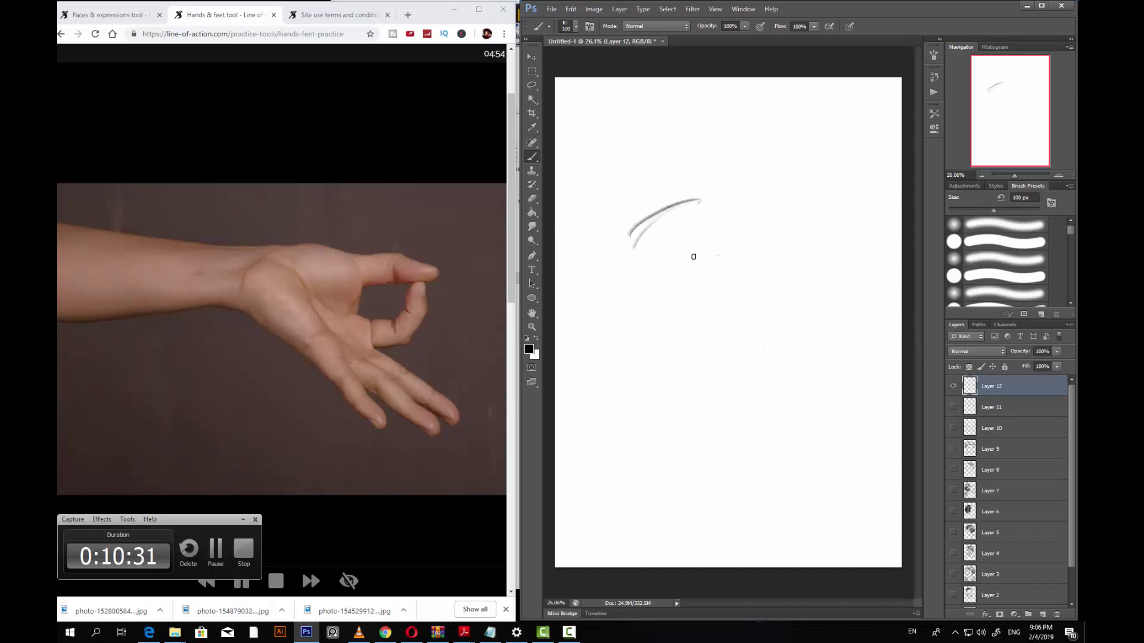
pyautogui.moveTo(720, 204); pyautogui.dragTo(736, 275)
pyautogui.moveTo(742, 227)
pyautogui.mouseDown()
pyautogui.moveTo(798, 198)
pyautogui.moveTo(825, 213)
pyautogui.moveTo(798, 223)
pyautogui.moveTo(840, 227)
pyautogui.mouseUp()
# Step: Block in the curled index finger below the thumb with an 80 px brush
pyautogui.press('[')
pyautogui.press('[')
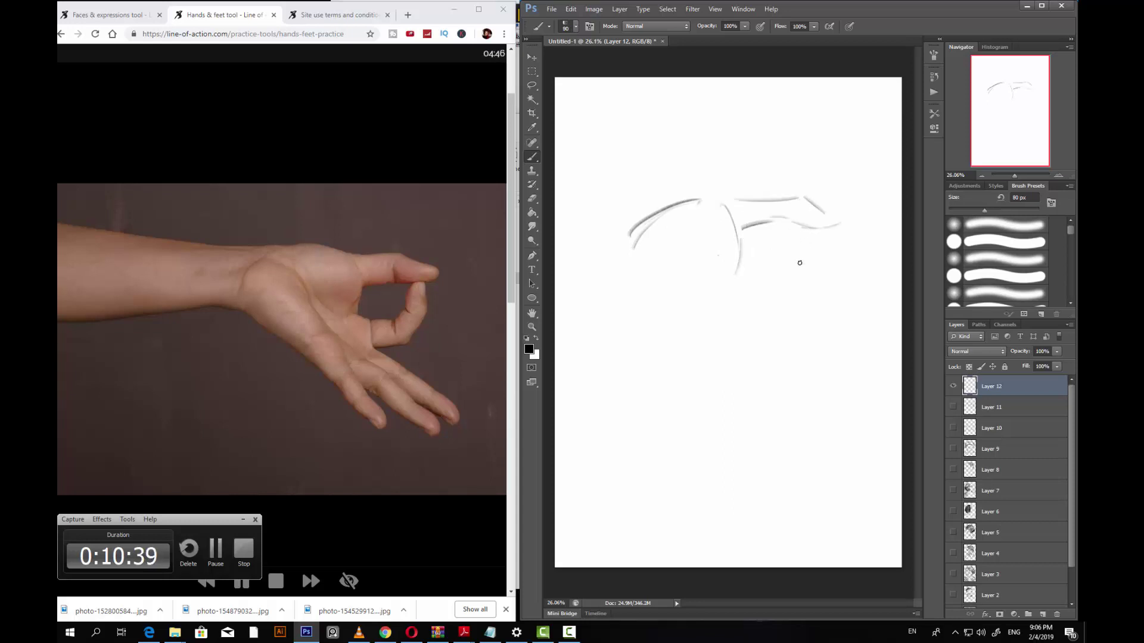
pyautogui.moveTo(800, 261); pyautogui.dragTo(808, 226)
pyautogui.moveTo(734, 262)
pyautogui.mouseDown()
pyautogui.moveTo(797, 265)
pyautogui.moveTo(761, 288)
pyautogui.moveTo(806, 293)
pyautogui.moveTo(820, 238)
pyautogui.mouseUp()
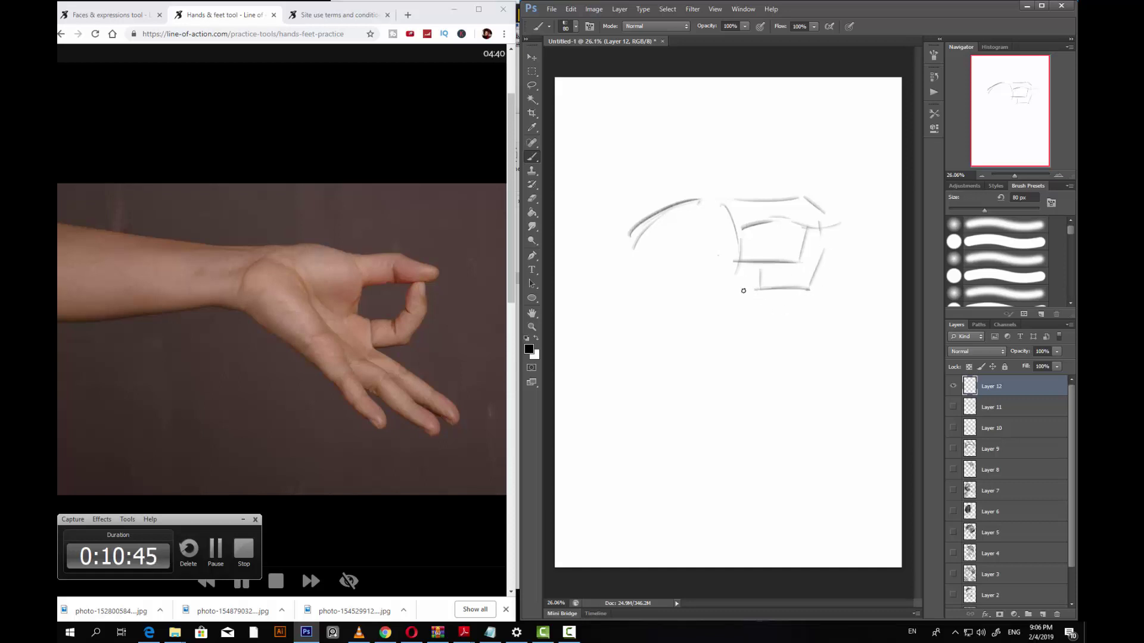
# Step: Mark the direction and extents of the remaining lower fingers, and draw the thumb mound's inner curve across the palm
pyautogui.moveTo(741, 287); pyautogui.dragTo(771, 308)
pyautogui.moveTo(803, 343); pyautogui.dragTo(819, 346)
pyautogui.moveTo(839, 399); pyautogui.dragTo(839, 365)
pyautogui.moveTo(725, 409); pyautogui.dragTo(828, 403)
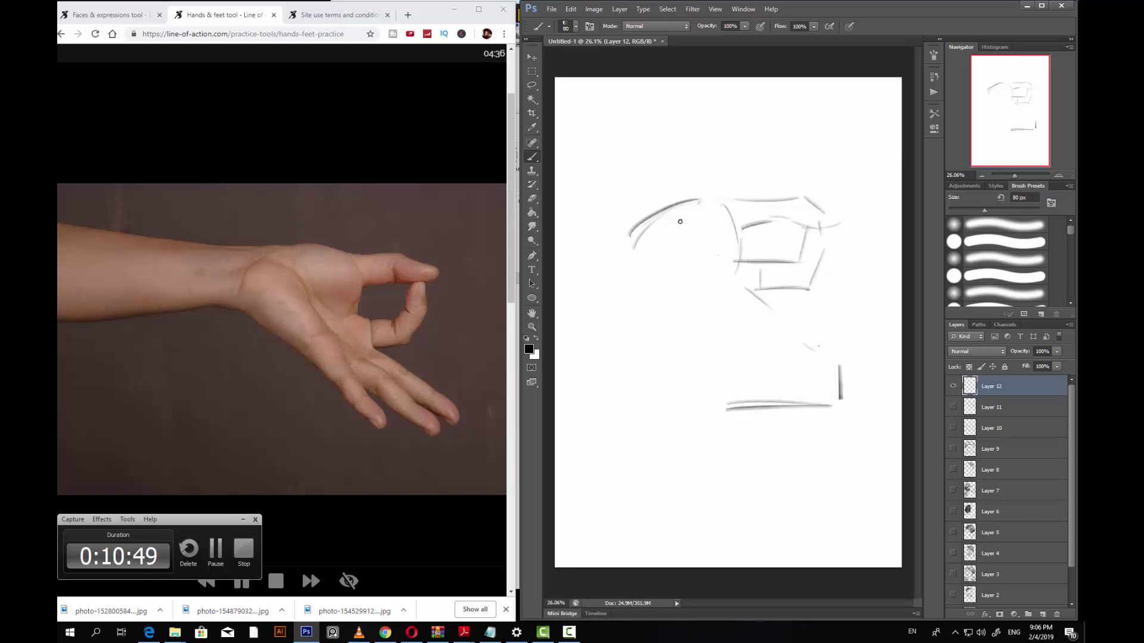
pyautogui.moveTo(655, 224); pyautogui.dragTo(685, 262)
pyautogui.moveTo(664, 221)
pyautogui.mouseDown()
pyautogui.moveTo(703, 277)
pyautogui.moveTo(684, 266)
pyautogui.moveTo(741, 269)
pyautogui.mouseUp()
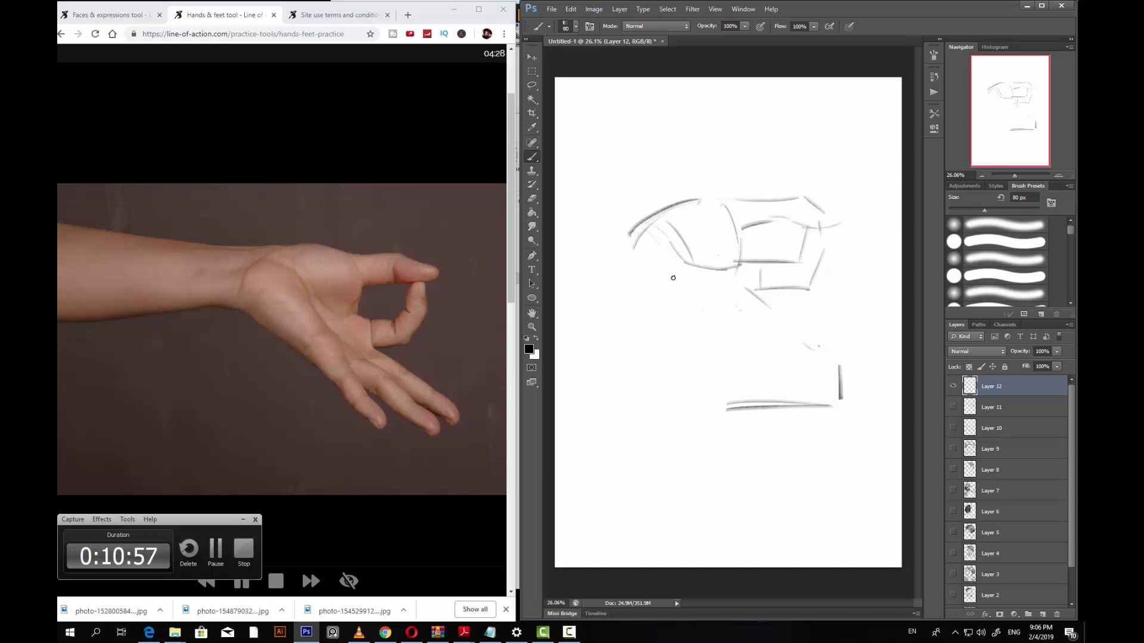
# Step: Sketch the heel and lower edge of the palm, the wrist, and the forearm's upper edge with an 80 px brush
pyautogui.moveTo(672, 274); pyautogui.dragTo(713, 318)
pyautogui.moveTo(637, 229)
pyautogui.mouseDown()
pyautogui.moveTo(640, 295)
pyautogui.moveTo(700, 348)
pyautogui.mouseUp()
pyautogui.moveTo(610, 259)
pyautogui.mouseDown()
pyautogui.moveTo(622, 275)
pyautogui.moveTo(605, 230)
pyautogui.mouseUp()
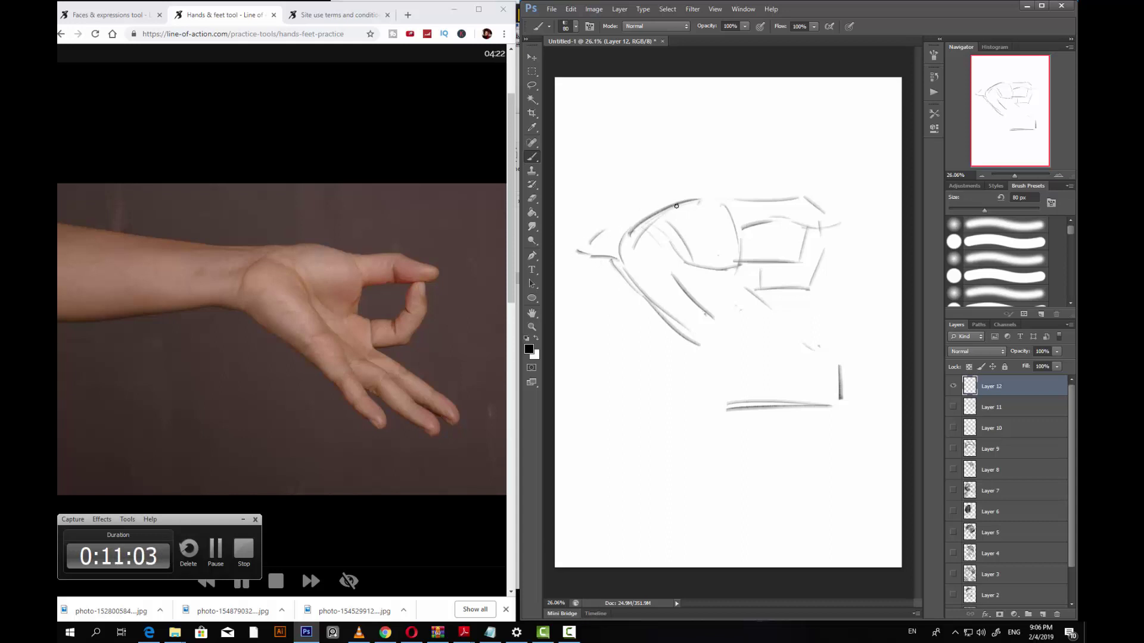
pyautogui.moveTo(702, 196); pyautogui.dragTo(581, 206)
# Step: Draw the upper edge of the extended fingers below the curled index finger, undoing the first attempt
pyautogui.moveTo(748, 263)
pyautogui.mouseDown()
pyautogui.moveTo(749, 300)
pyautogui.moveTo(759, 302)
pyautogui.moveTo(740, 308)
pyautogui.moveTo(808, 360)
pyautogui.mouseUp()
pyautogui.hotkey('ctrl', 'z')
pyautogui.hotkey('ctrl', 'z')
pyautogui.moveTo(738, 305); pyautogui.dragTo(791, 361)
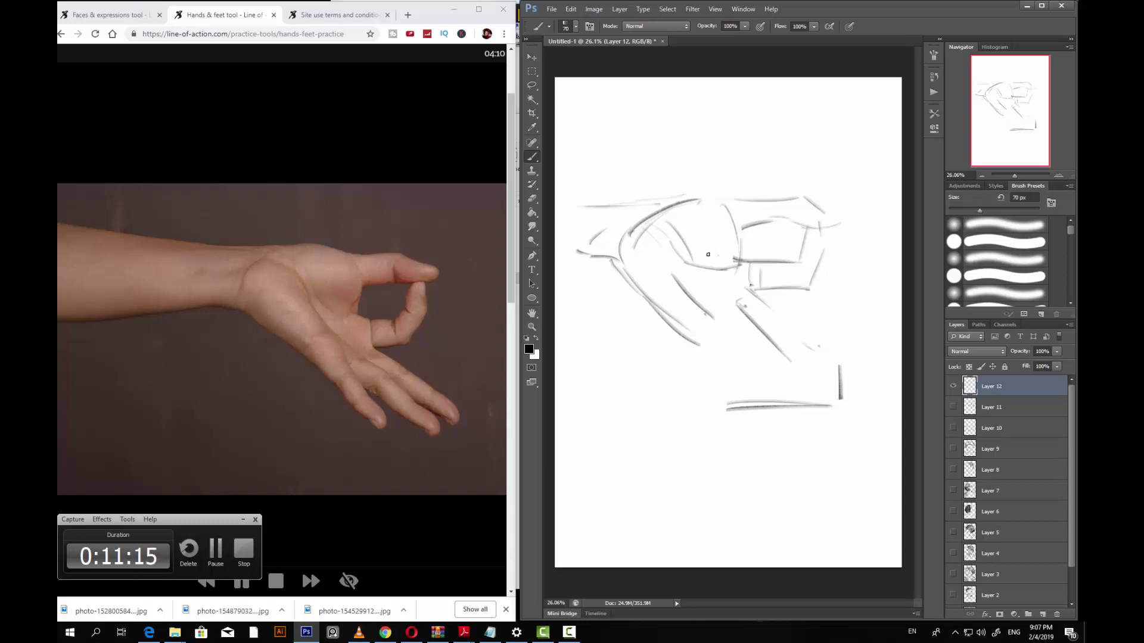
# Step: Darken the curled index finger's inner and outer contours and square off its tip with a 60 px brush
pyautogui.press('[')
pyautogui.moveTo(744, 261)
pyautogui.mouseDown()
pyautogui.moveTo(792, 264)
pyautogui.moveTo(807, 289)
pyautogui.moveTo(772, 297)
pyautogui.moveTo(801, 291)
pyautogui.moveTo(776, 292)
pyautogui.moveTo(803, 253)
pyautogui.mouseUp()
pyautogui.moveTo(804, 233)
pyautogui.mouseDown()
pyautogui.moveTo(815, 221)
pyautogui.moveTo(819, 231)
pyautogui.mouseUp()
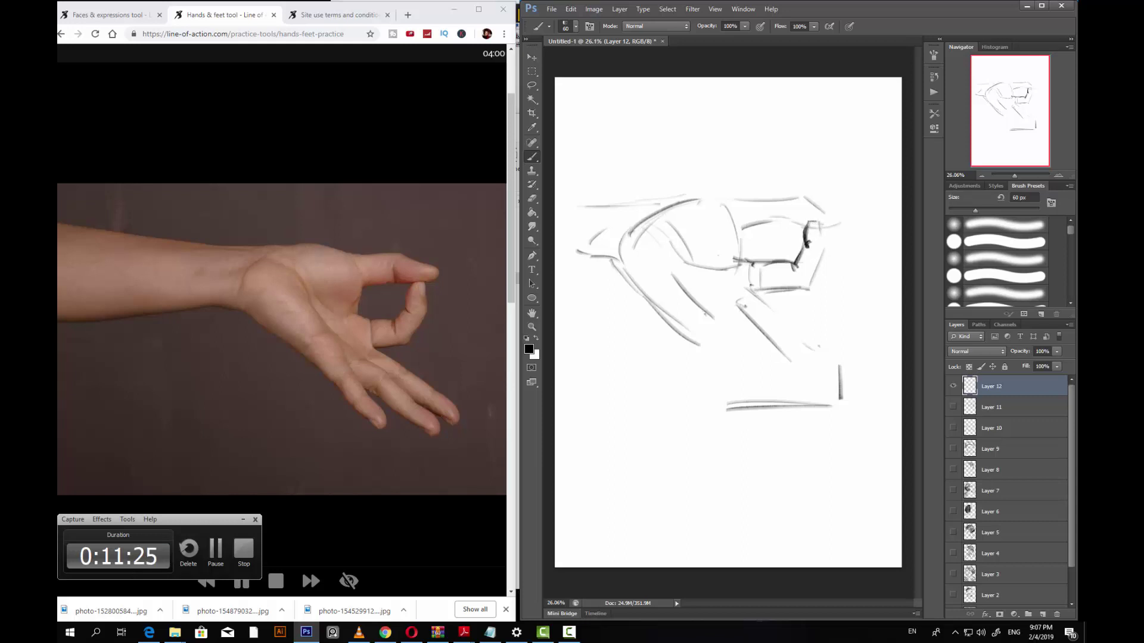
pyautogui.moveTo(819, 227); pyautogui.dragTo(804, 292)
pyautogui.press('[')
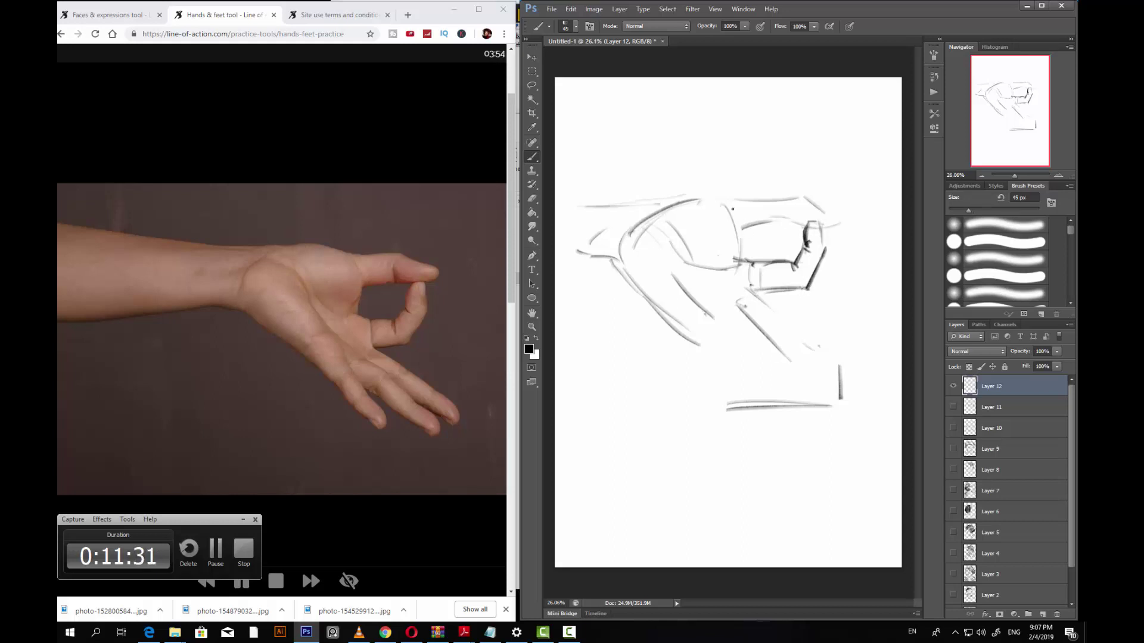
# Step: Block in the extended lower fingers down to the fingertip line with a 45 px brush, including the little finger's outer edge
pyautogui.moveTo(730, 202)
pyautogui.mouseDown()
pyautogui.moveTo(742, 229)
pyautogui.moveTo(718, 270)
pyautogui.moveTo(738, 260)
pyautogui.moveTo(754, 291)
pyautogui.moveTo(742, 306)
pyautogui.moveTo(752, 353)
pyautogui.moveTo(811, 402)
pyautogui.moveTo(832, 394)
pyautogui.moveTo(832, 411)
pyautogui.mouseUp()
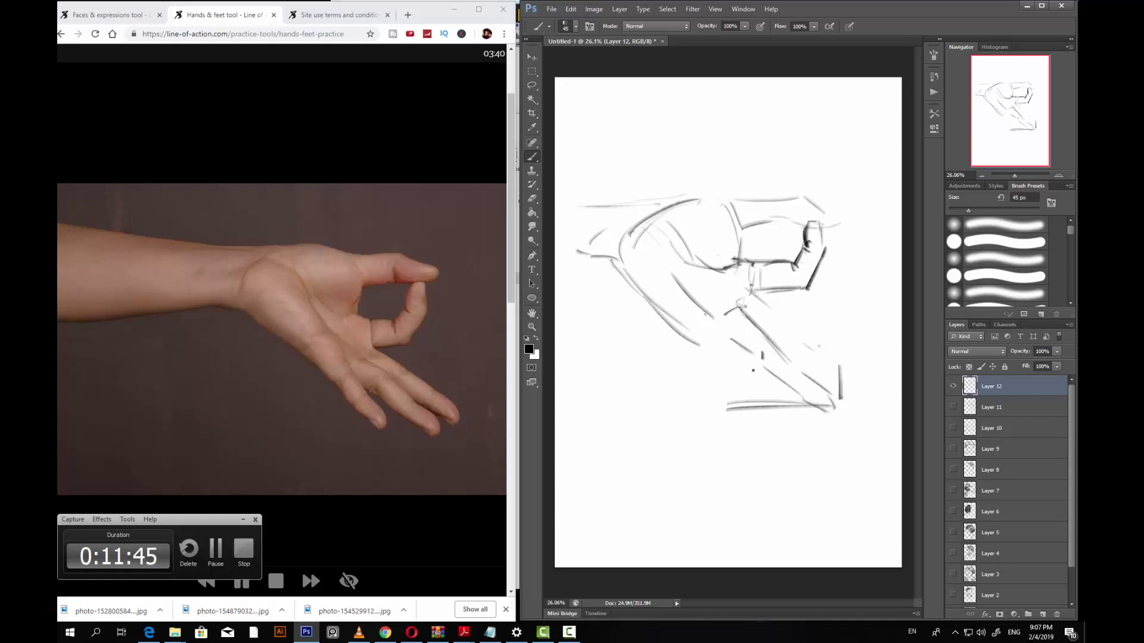
pyautogui.moveTo(738, 352); pyautogui.dragTo(758, 399)
pyautogui.moveTo(709, 364); pyautogui.dragTo(757, 406)
pyautogui.hotkey('ctrl', 'z')
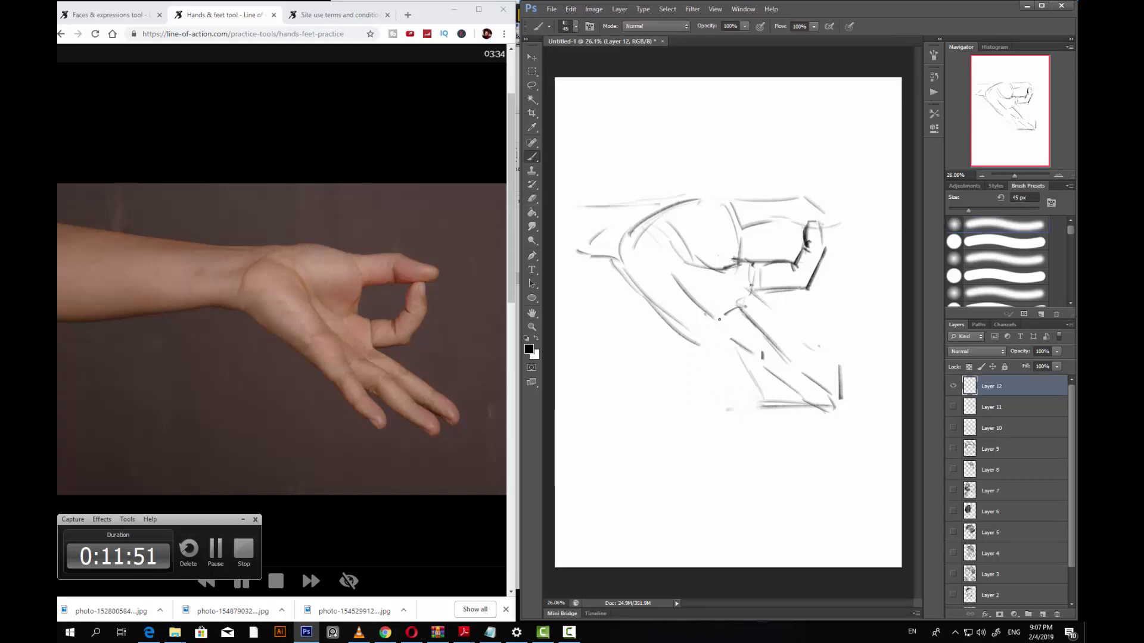
pyautogui.moveTo(725, 330)
pyautogui.mouseDown()
pyautogui.moveTo(728, 339)
pyautogui.moveTo(698, 346)
pyautogui.moveTo(767, 414)
pyautogui.mouseUp()
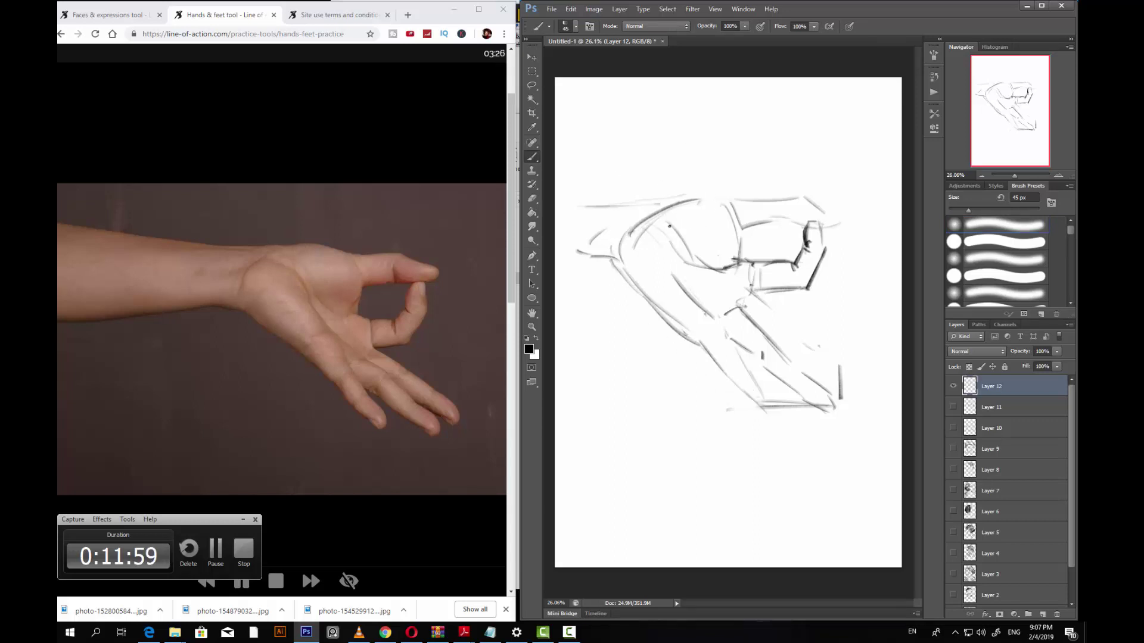
# Step: Lighten the heavy curve of the thumb mound with the eraser, and redraw the thumb's contour and tip with a 40 px brush
pyautogui.press('e')
pyautogui.moveTo(647, 224); pyautogui.dragTo(679, 215)
pyautogui.press('b')
pyautogui.press('[')
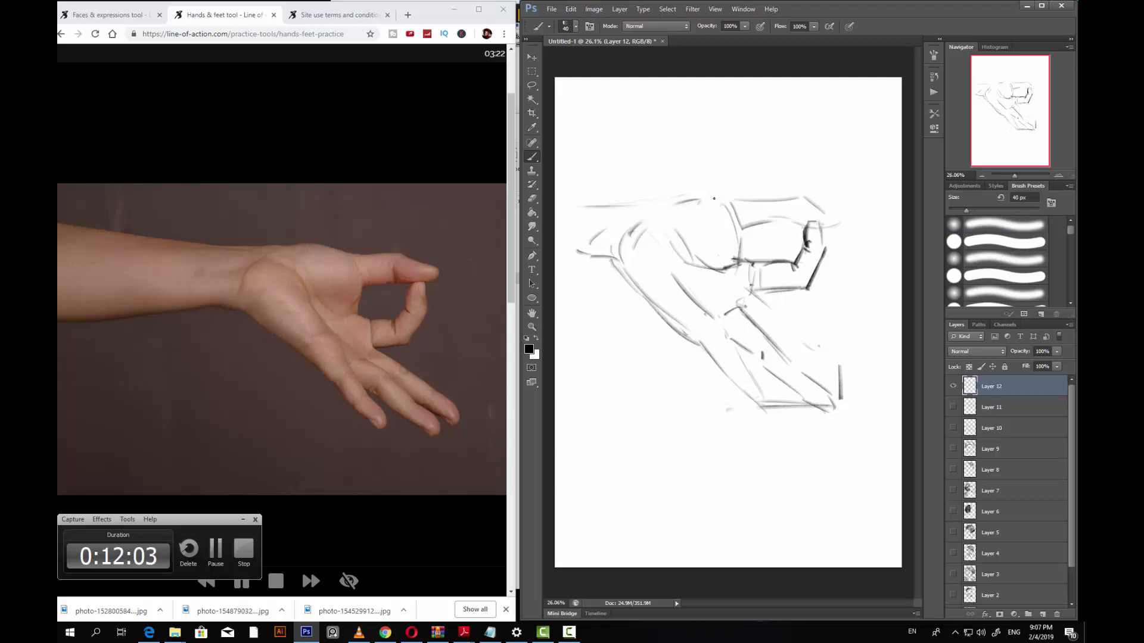
pyautogui.moveTo(695, 199); pyautogui.dragTo(724, 197)
pyautogui.moveTo(786, 211)
pyautogui.mouseDown()
pyautogui.moveTo(790, 226)
pyautogui.moveTo(795, 198)
pyautogui.moveTo(826, 214)
pyautogui.moveTo(792, 231)
pyautogui.mouseUp()
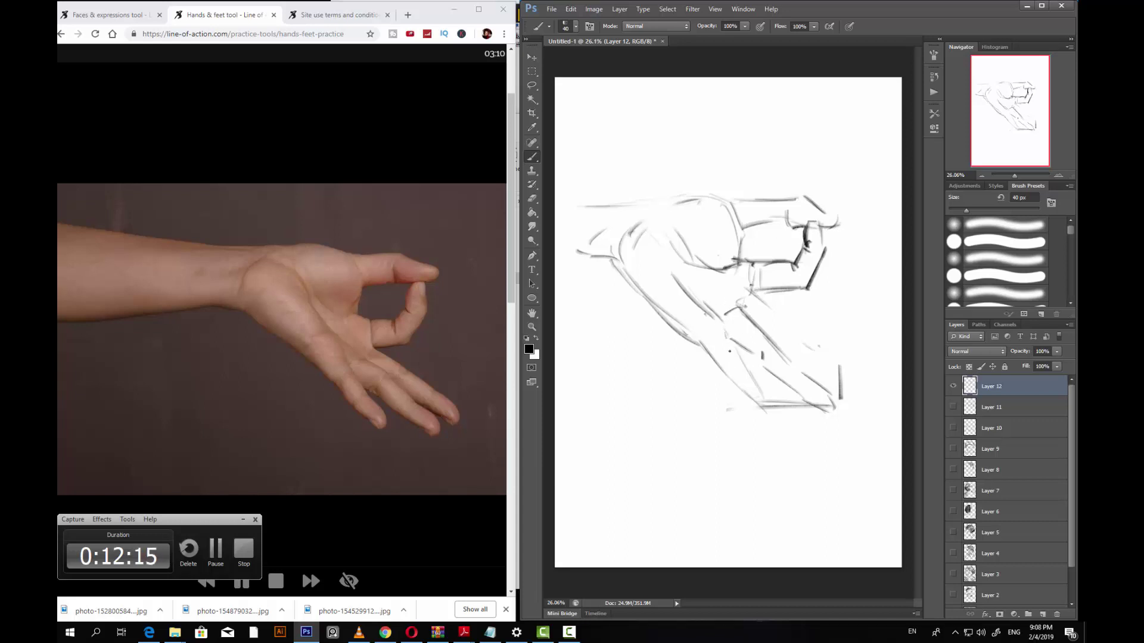
# Step: Outline the gap beside the little finger and the upper edges of the extended middle and ring fingers
pyautogui.moveTo(724, 331)
pyautogui.mouseDown()
pyautogui.moveTo(732, 364)
pyautogui.moveTo(763, 398)
pyautogui.mouseUp()
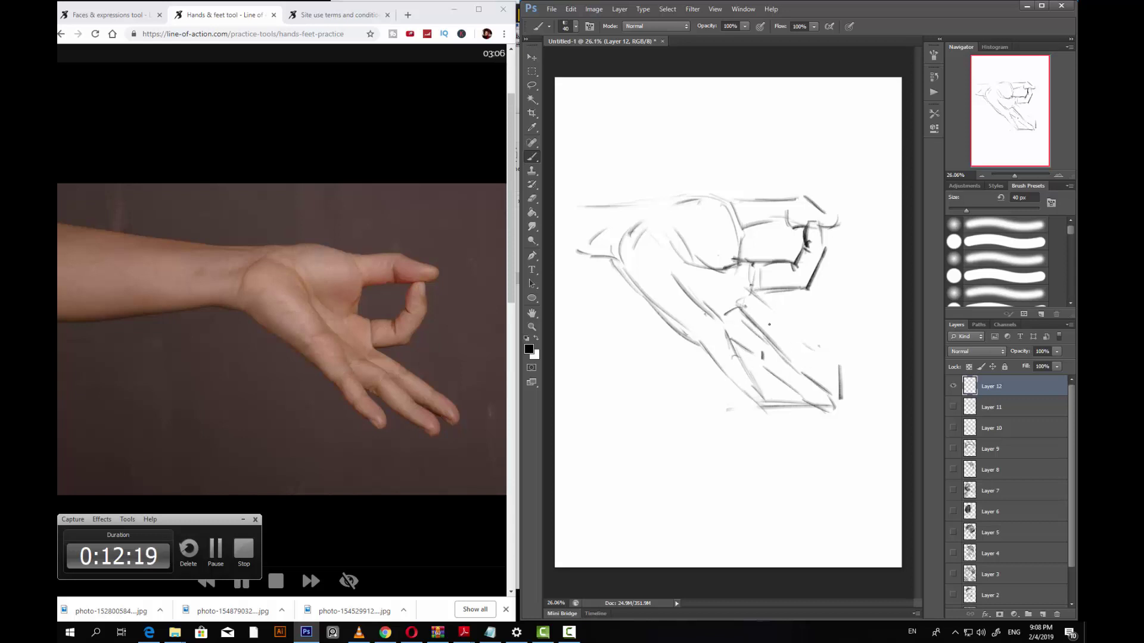
pyautogui.moveTo(753, 308); pyautogui.dragTo(810, 358)
pyautogui.moveTo(751, 296); pyautogui.dragTo(835, 373)
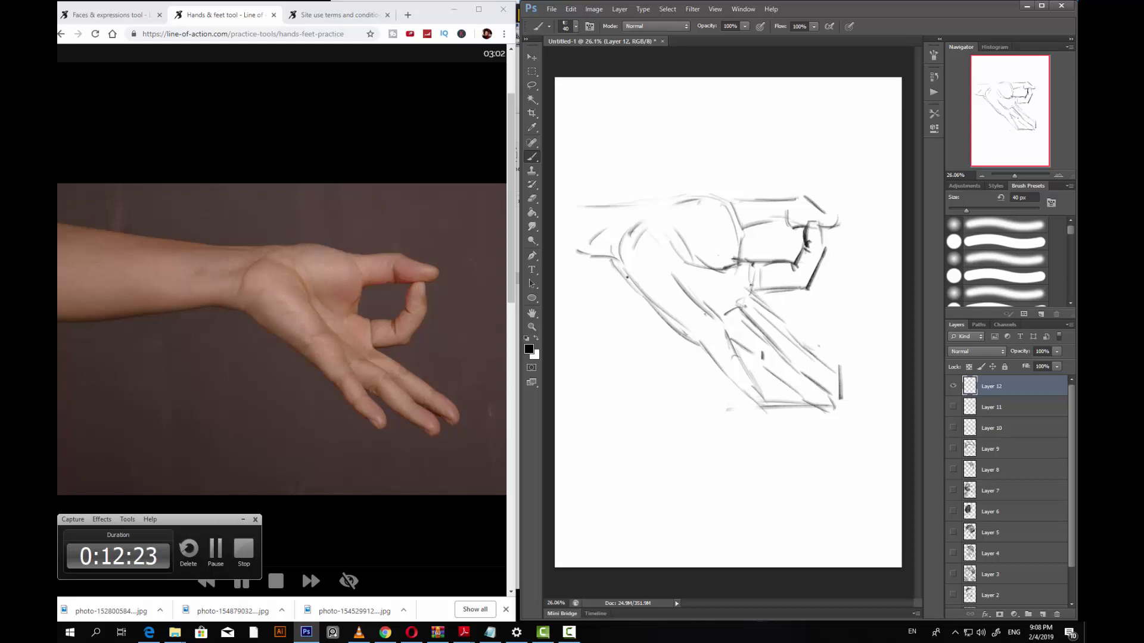
# Step: Refine the heel of the palm and the wrist, and strengthen the forearm's upper edge
pyautogui.moveTo(613, 271); pyautogui.dragTo(637, 299)
pyautogui.moveTo(614, 271); pyautogui.dragTo(637, 296)
pyautogui.moveTo(648, 219); pyautogui.dragTo(684, 264)
pyautogui.moveTo(641, 226)
pyautogui.mouseDown()
pyautogui.moveTo(621, 246)
pyautogui.moveTo(635, 294)
pyautogui.moveTo(629, 261)
pyautogui.moveTo(634, 288)
pyautogui.moveTo(598, 265)
pyautogui.mouseUp()
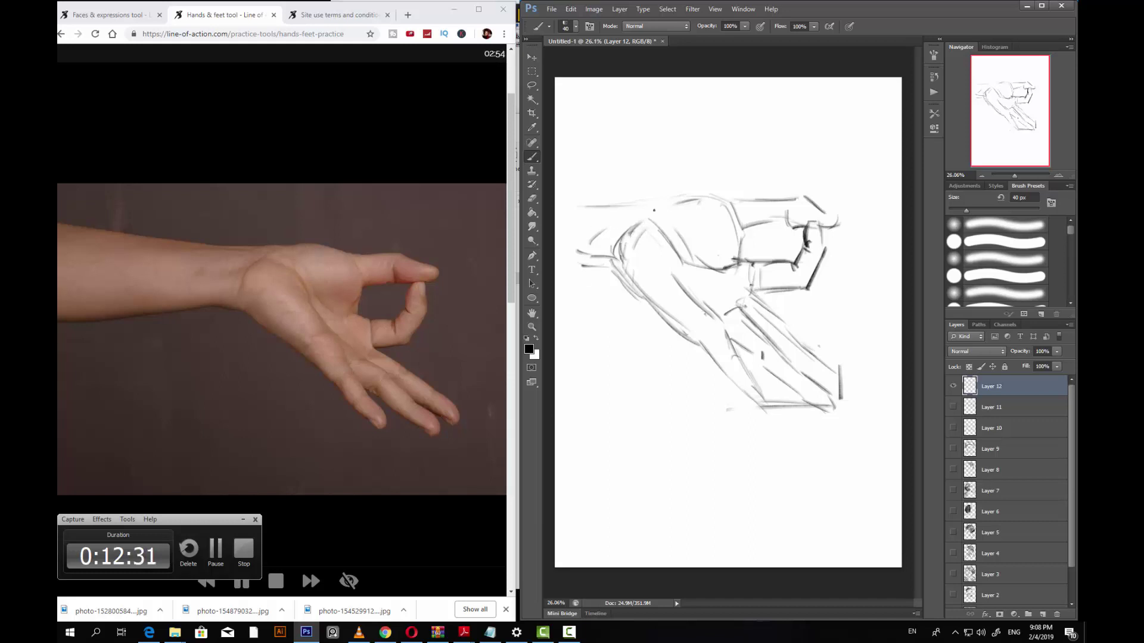
pyautogui.moveTo(578, 209); pyautogui.dragTo(686, 196)
# Step: Define the little finger's outline, and reinforce the palm's outer edge and inner crease
pyautogui.moveTo(719, 326)
pyautogui.mouseDown()
pyautogui.moveTo(771, 398)
pyautogui.moveTo(743, 390)
pyautogui.mouseUp()
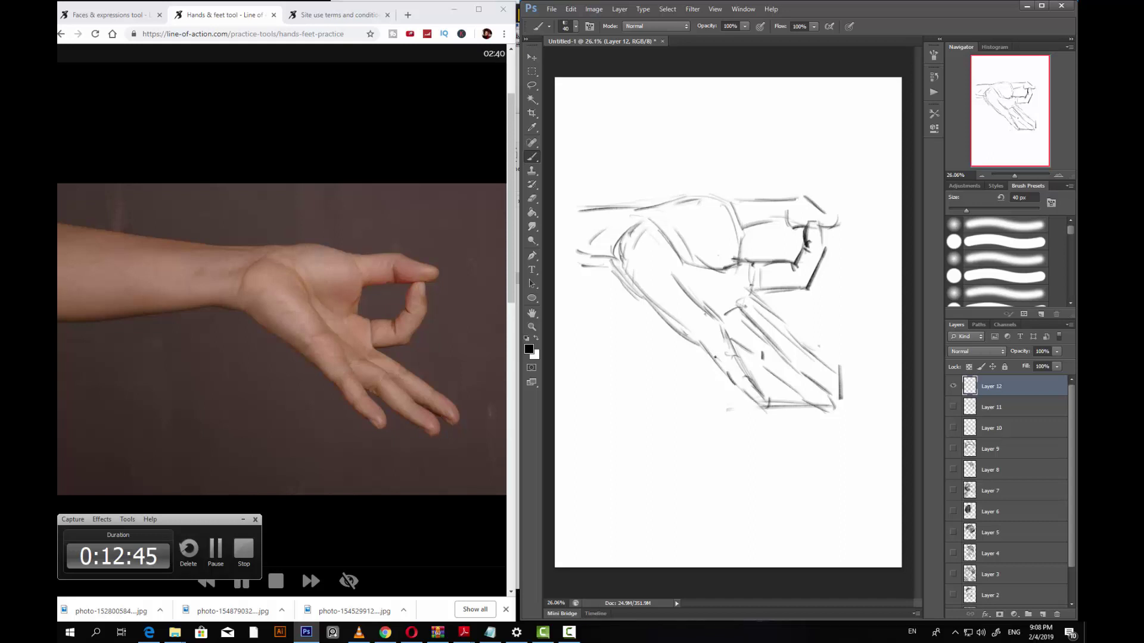
pyautogui.moveTo(702, 347); pyautogui.dragTo(716, 361)
pyautogui.moveTo(628, 264); pyautogui.dragTo(693, 337)
pyautogui.moveTo(675, 261); pyautogui.dragTo(701, 306)
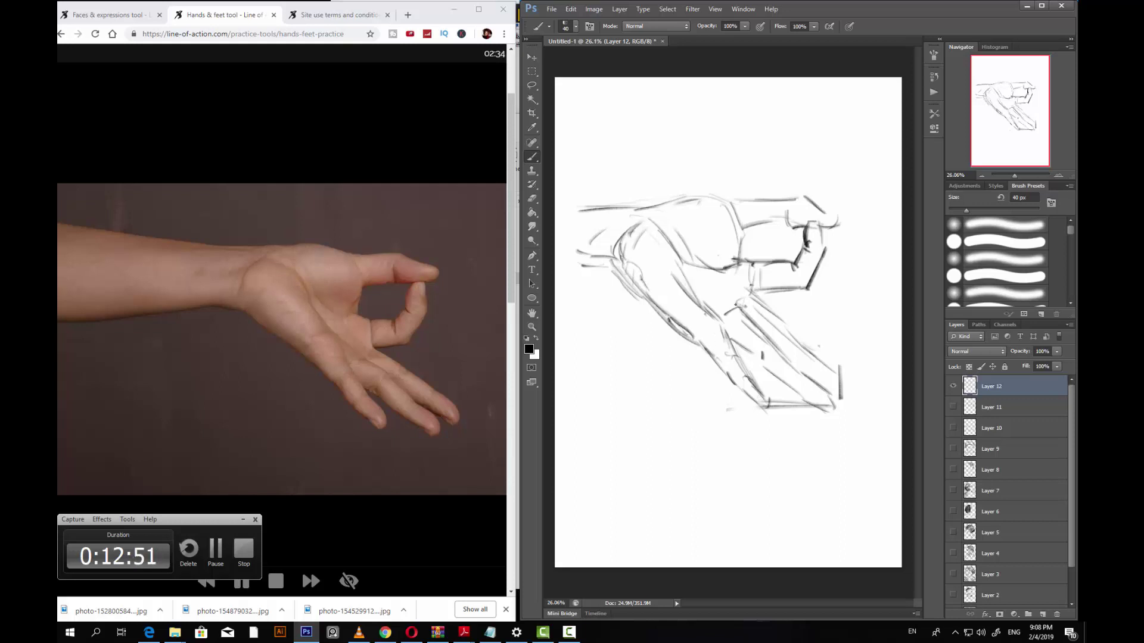
# Step: Draw the index finger's base, erase the curved top of the thumb mound, and redraw it flatter with a line across the mound
pyautogui.moveTo(733, 265)
pyautogui.mouseDown()
pyautogui.moveTo(729, 293)
pyautogui.moveTo(741, 302)
pyautogui.mouseUp()
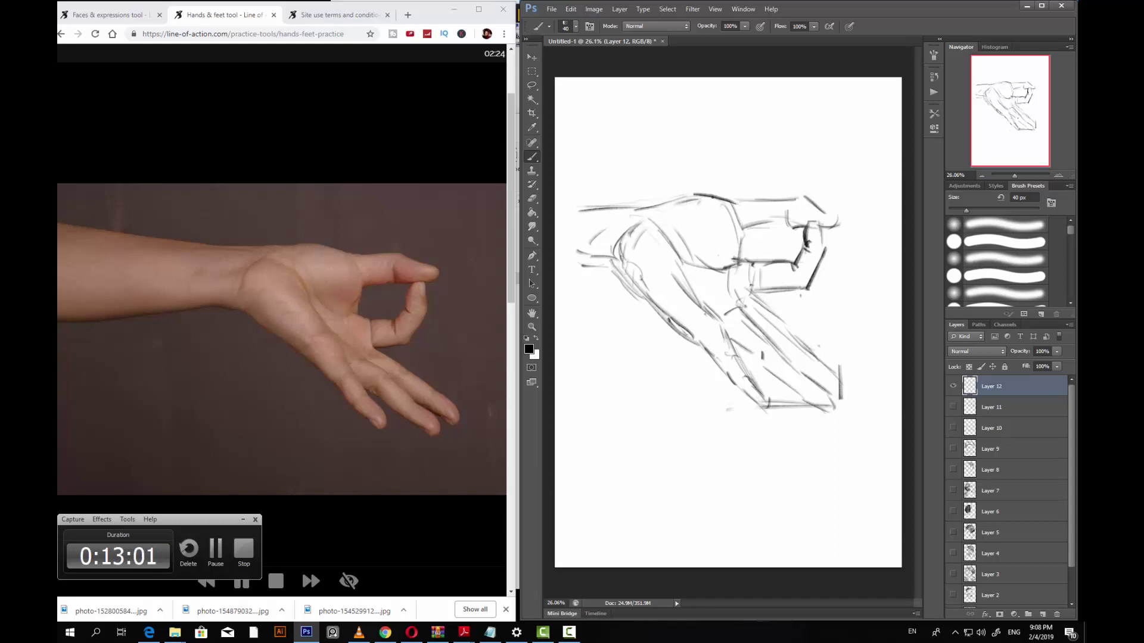
pyautogui.press('e')
pyautogui.press('b')
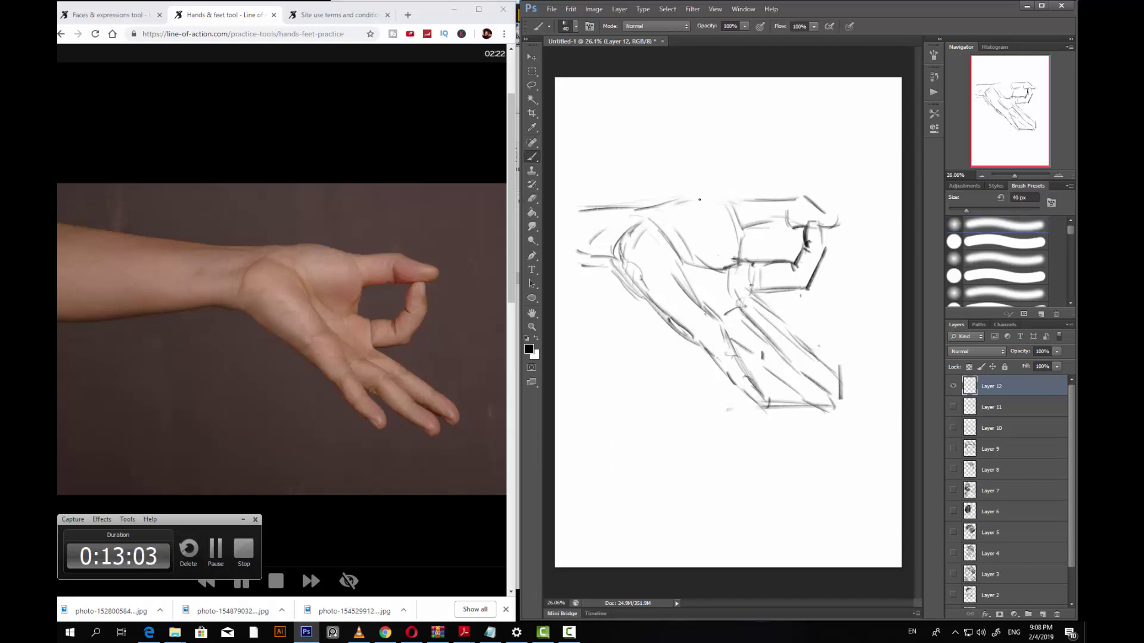
pyautogui.moveTo(694, 196); pyautogui.dragTo(732, 205)
pyautogui.moveTo(681, 231); pyautogui.dragTo(718, 230)
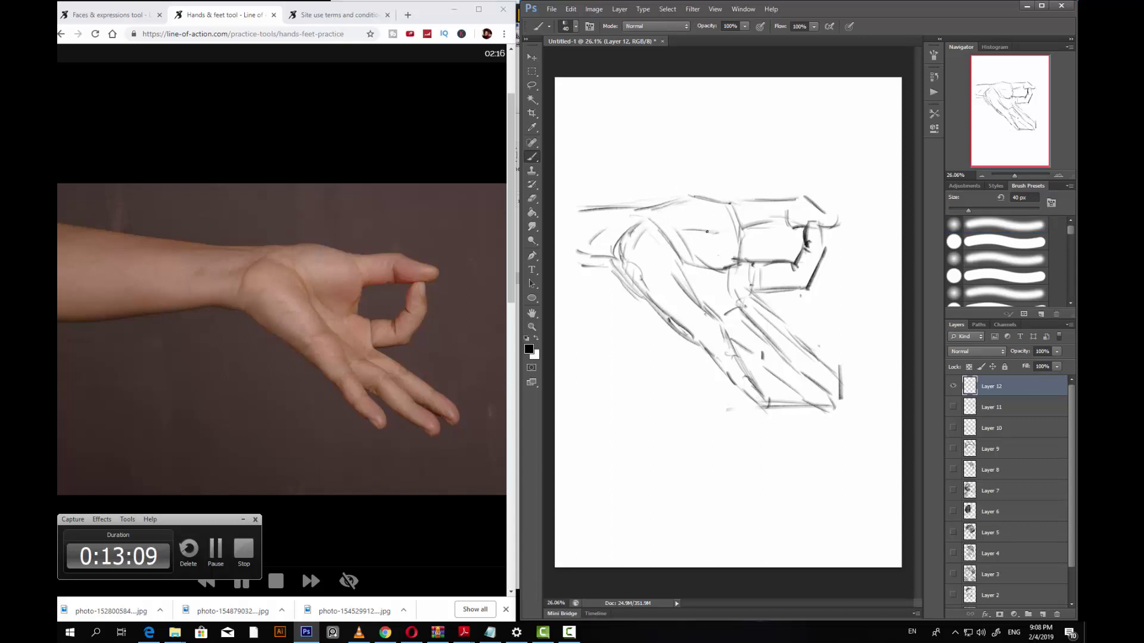
# Step: Lower the brush opacity to 70% and strengthen the crease and shading along the palm with a larger brush
pyautogui.press('7')
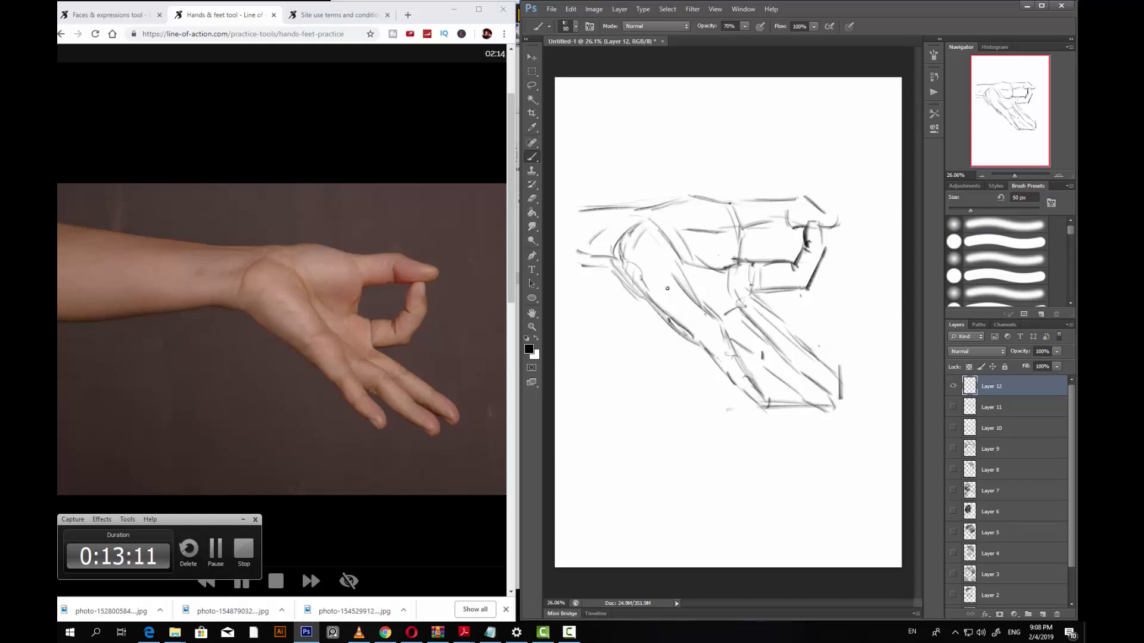
pyautogui.moveTo(682, 281); pyautogui.dragTo(696, 305)
pyautogui.press(']')
pyautogui.press(']')
pyautogui.press(']')
pyautogui.moveTo(636, 266); pyautogui.dragTo(675, 314)
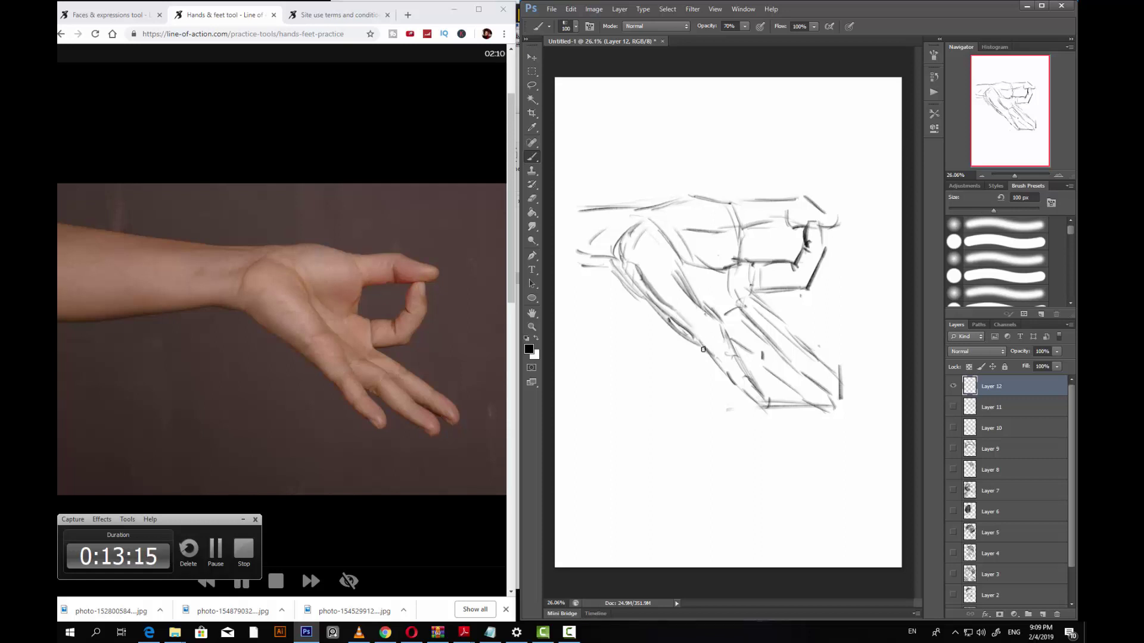
# Step: Extend the forearm's lower edge to the canvas border with a 150 px brush, and its upper edge with a smaller one
pyautogui.press(']')
pyautogui.press(']')
pyautogui.moveTo(611, 267); pyautogui.dragTo(556, 260)
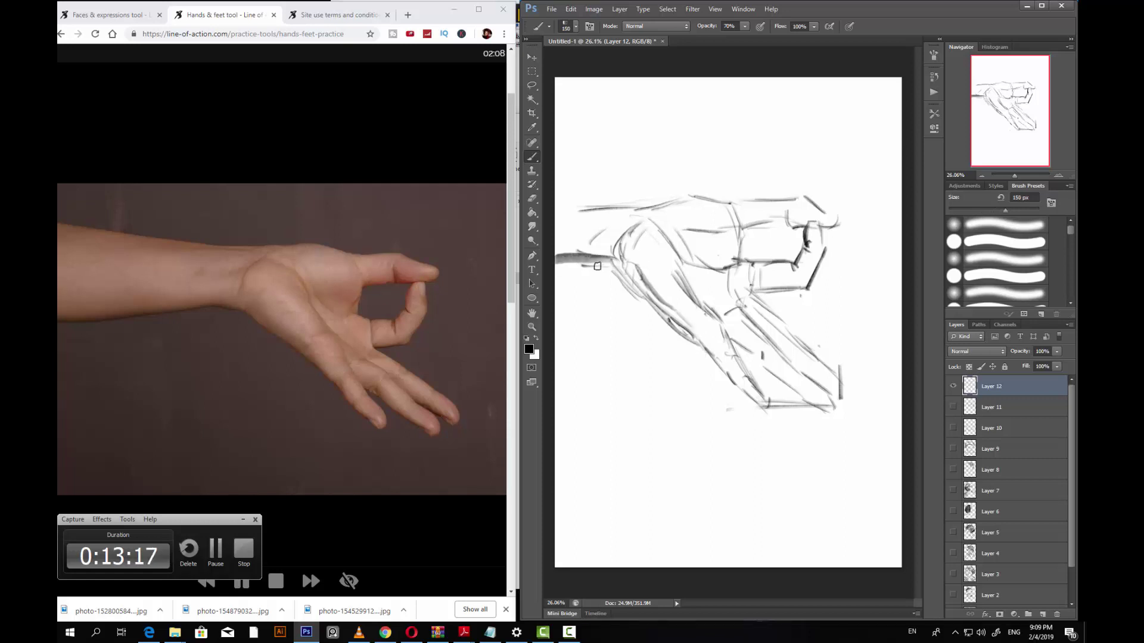
pyautogui.press('[')
pyautogui.press('[')
pyautogui.moveTo(655, 205); pyautogui.dragTo(555, 208)
# Step: Reinforce the underside of the thumb tip and the joint line at the index finger's base with an 80 to 70 px brush
pyautogui.press('[')
pyautogui.press('[')
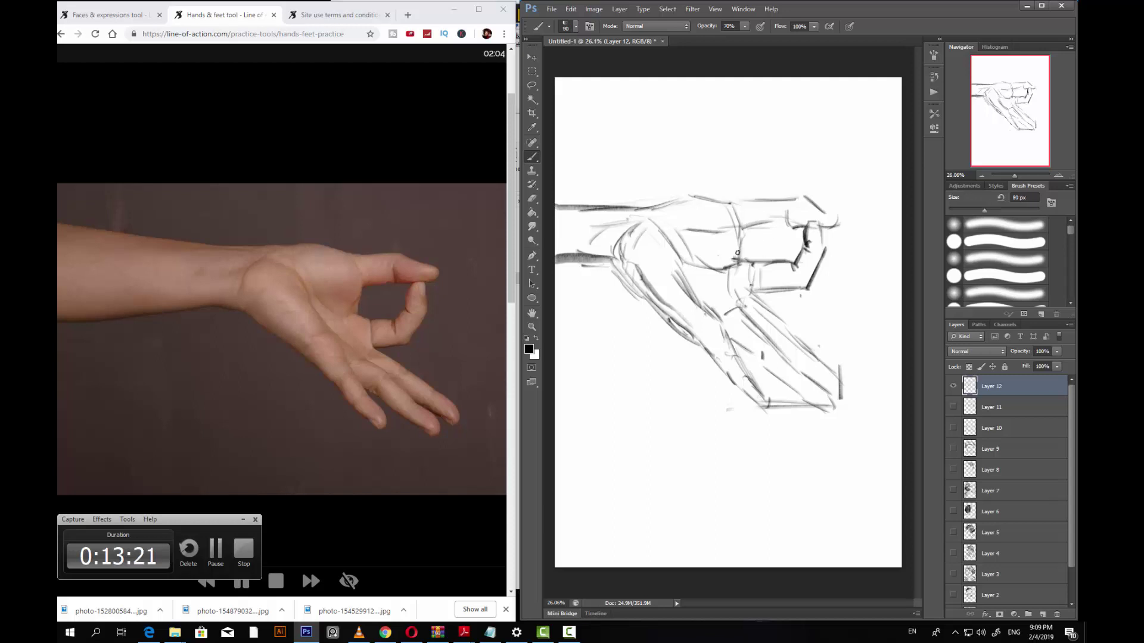
pyautogui.moveTo(793, 227)
pyautogui.mouseDown()
pyautogui.moveTo(787, 213)
pyautogui.moveTo(804, 230)
pyautogui.mouseUp()
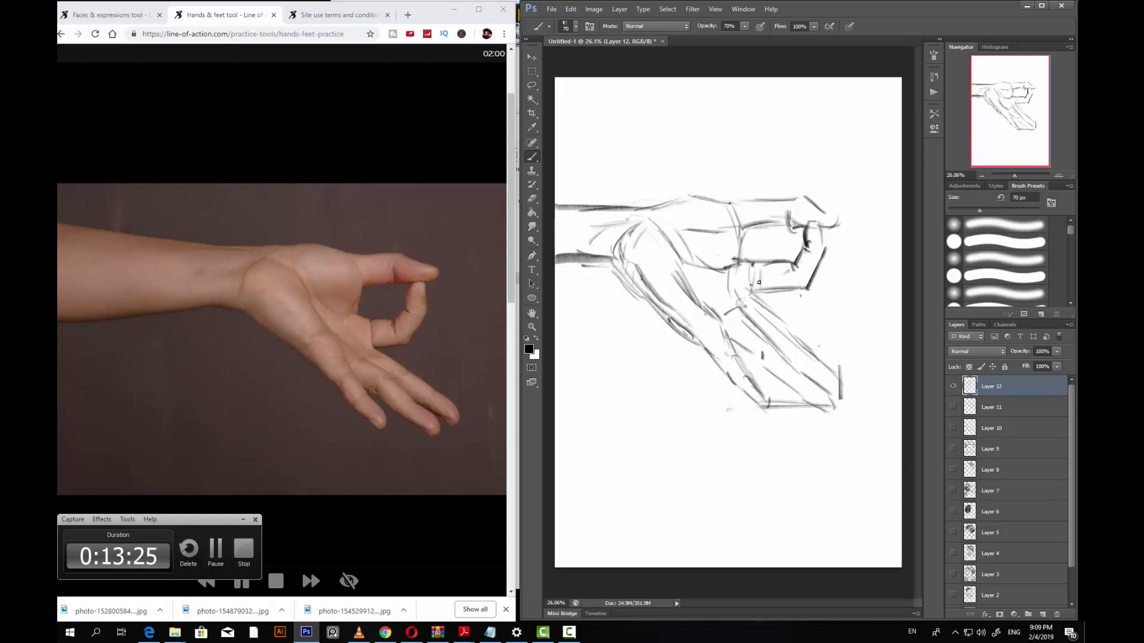
pyautogui.moveTo(759, 266); pyautogui.dragTo(755, 291)
# Step: Thicken the contours and shadows between the extended lower fingers and round their tips with a 60 px brush
pyautogui.press('[')
pyautogui.moveTo(773, 350); pyautogui.dragTo(798, 376)
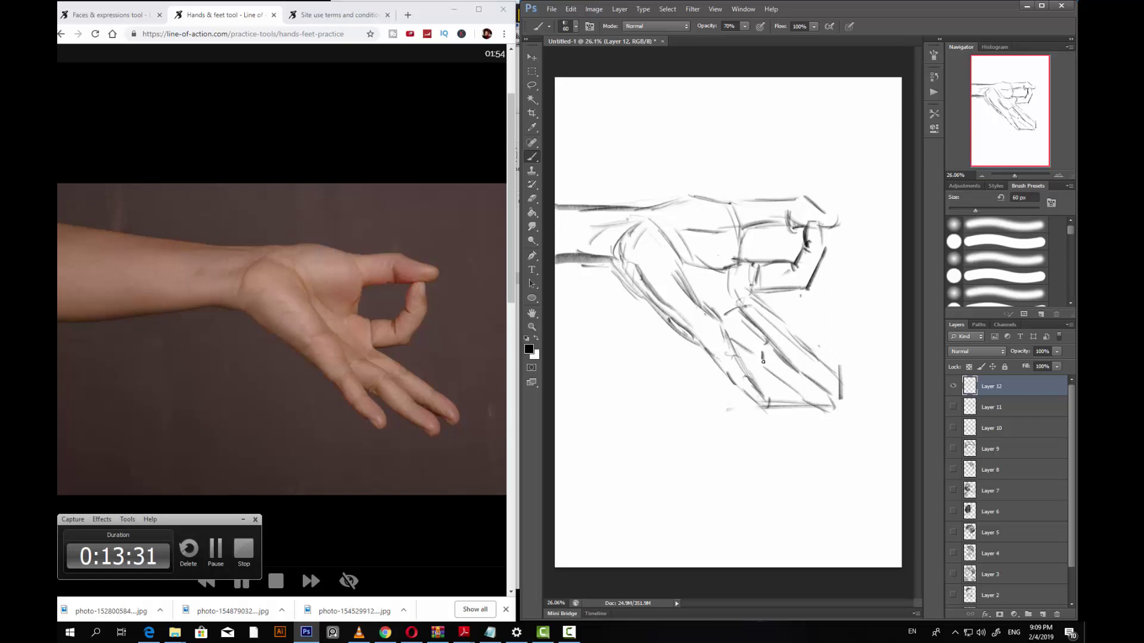
pyautogui.moveTo(763, 357)
pyautogui.mouseDown()
pyautogui.moveTo(823, 417)
pyautogui.moveTo(807, 402)
pyautogui.moveTo(830, 396)
pyautogui.moveTo(806, 379)
pyautogui.moveTo(832, 405)
pyautogui.moveTo(841, 395)
pyautogui.mouseUp()
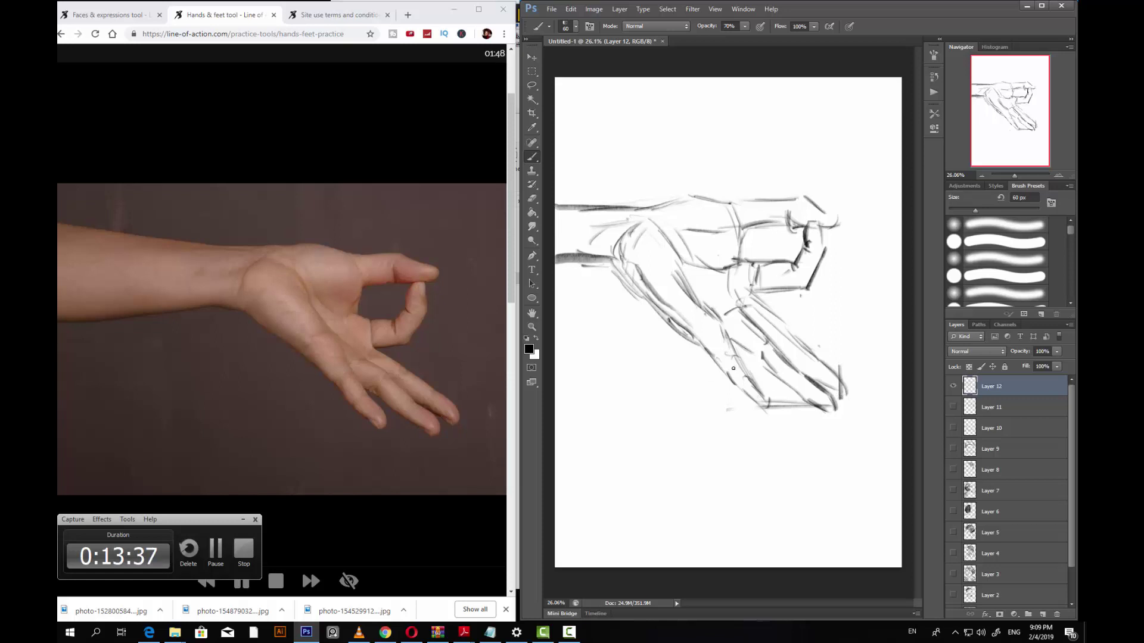
pyautogui.moveTo(749, 374); pyautogui.dragTo(768, 397)
pyautogui.moveTo(730, 341); pyautogui.dragTo(710, 310)
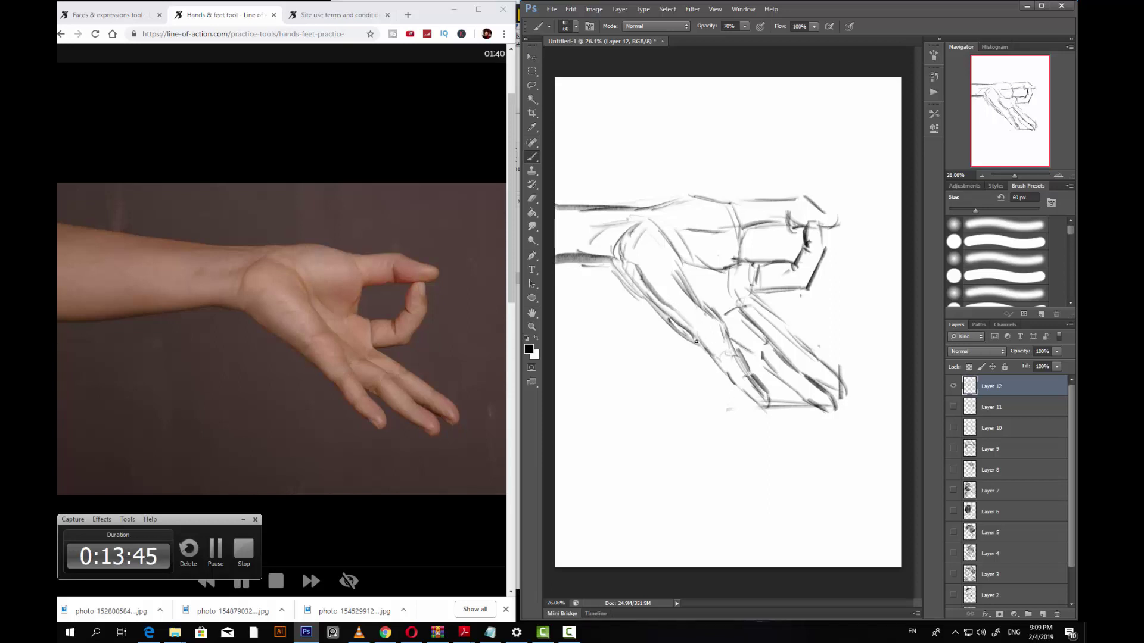
# Step: Shade the wrist's underside, the upper forearm and the base of the thumb, reducing the brush to 70 px
pyautogui.press(']')
pyautogui.press(']')
pyautogui.press(']')
pyautogui.press(']')
pyautogui.moveTo(632, 278)
pyautogui.mouseDown()
pyautogui.moveTo(625, 257)
pyautogui.moveTo(606, 268)
pyautogui.moveTo(613, 276)
pyautogui.moveTo(584, 261)
pyautogui.mouseUp()
pyautogui.press('[')
pyautogui.press('[')
pyautogui.press('[')
pyautogui.moveTo(622, 224)
pyautogui.mouseDown()
pyautogui.moveTo(586, 235)
pyautogui.moveTo(654, 211)
pyautogui.moveTo(555, 214)
pyautogui.mouseUp()
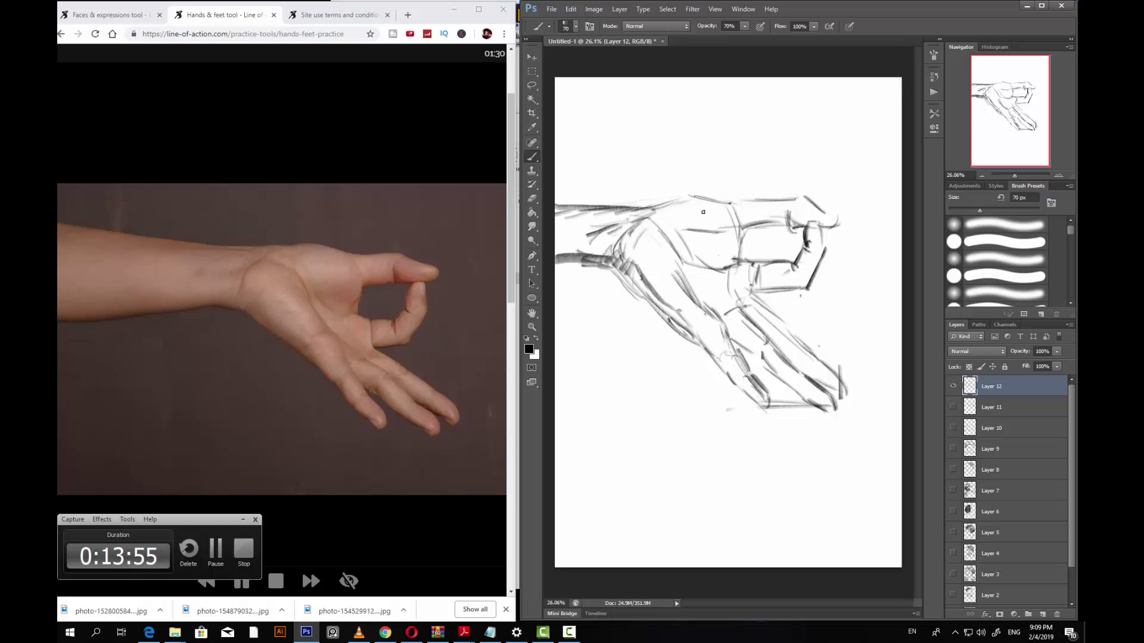
pyautogui.moveTo(654, 212)
pyautogui.mouseDown()
pyautogui.moveTo(712, 201)
pyautogui.moveTo(666, 214)
pyautogui.moveTo(713, 207)
pyautogui.moveTo(688, 215)
pyautogui.moveTo(731, 220)
pyautogui.moveTo(673, 205)
pyautogui.mouseUp()
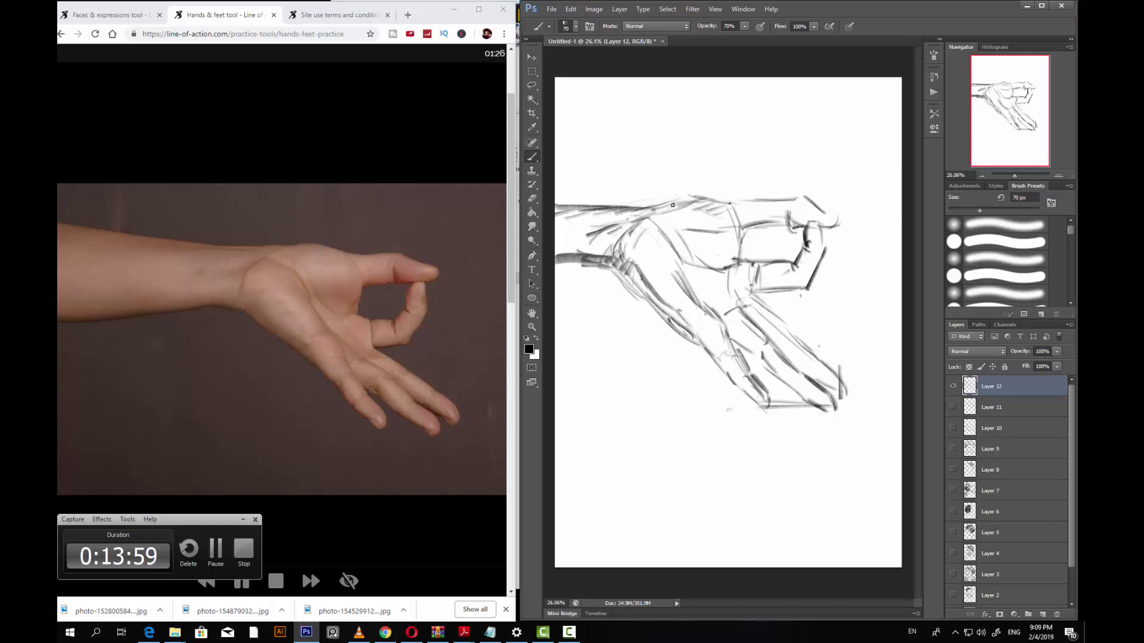
# Step: Hatch the shadow on the lower thumb mound with a 30 px brush
pyautogui.press('[')
pyautogui.press(']')
pyautogui.press('[')
pyautogui.moveTo(735, 250)
pyautogui.mouseDown()
pyautogui.moveTo(726, 272)
pyautogui.moveTo(729, 242)
pyautogui.moveTo(723, 250)
pyautogui.moveTo(716, 237)
pyautogui.moveTo(703, 265)
pyautogui.mouseUp()
pyautogui.moveTo(701, 234); pyautogui.dragTo(691, 255)
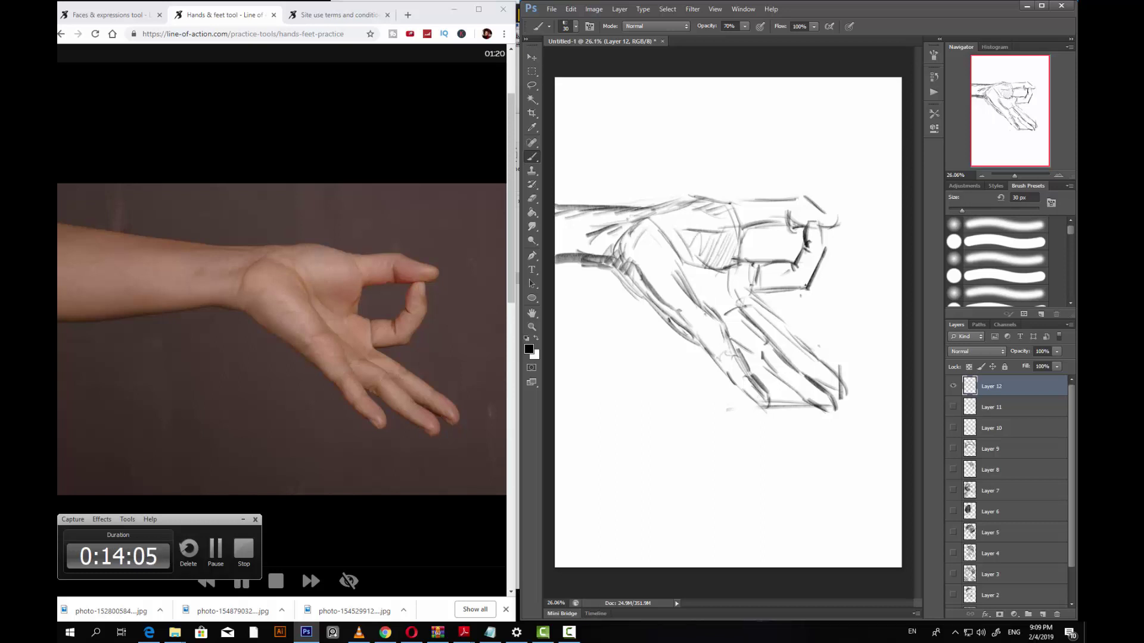
# Step: Restore the brush opacity to 100% and darken the thumb's contours and the index finger's upper edge with a 30 px brush
pyautogui.press(']')
pyautogui.press(']')
pyautogui.press('0')
pyautogui.press('[')
pyautogui.moveTo(748, 201)
pyautogui.mouseDown()
pyautogui.moveTo(793, 199)
pyautogui.moveTo(778, 225)
pyautogui.mouseUp()
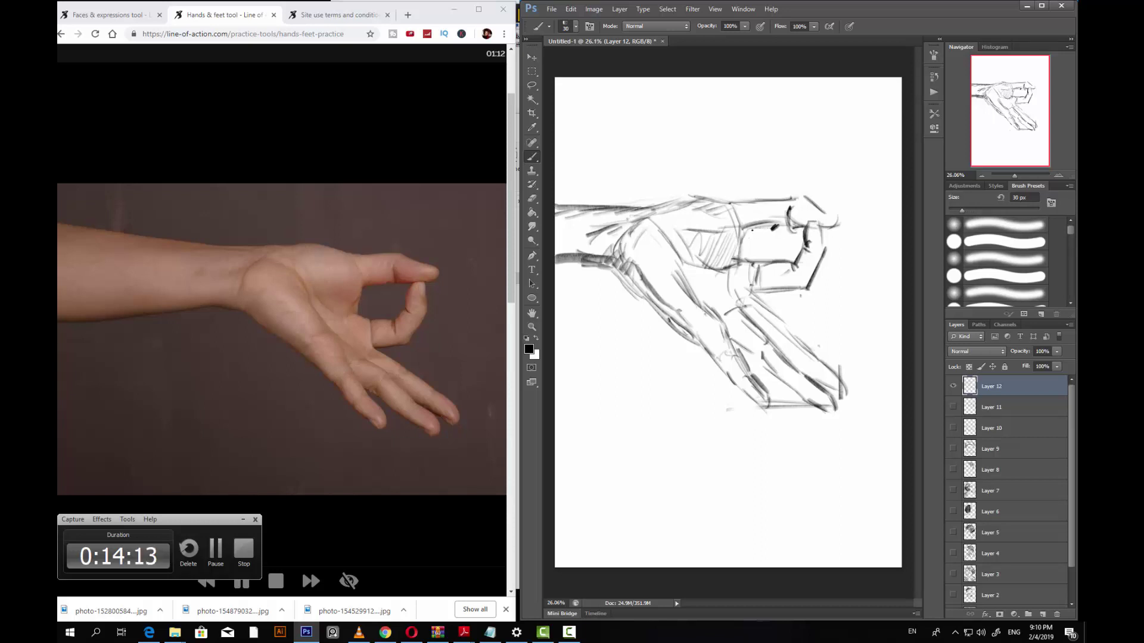
pyautogui.press('[')
pyautogui.moveTo(791, 216); pyautogui.dragTo(797, 228)
pyautogui.moveTo(798, 255)
pyautogui.mouseDown()
pyautogui.moveTo(787, 280)
pyautogui.moveTo(791, 268)
pyautogui.moveTo(764, 258)
pyautogui.moveTo(725, 262)
pyautogui.mouseUp()
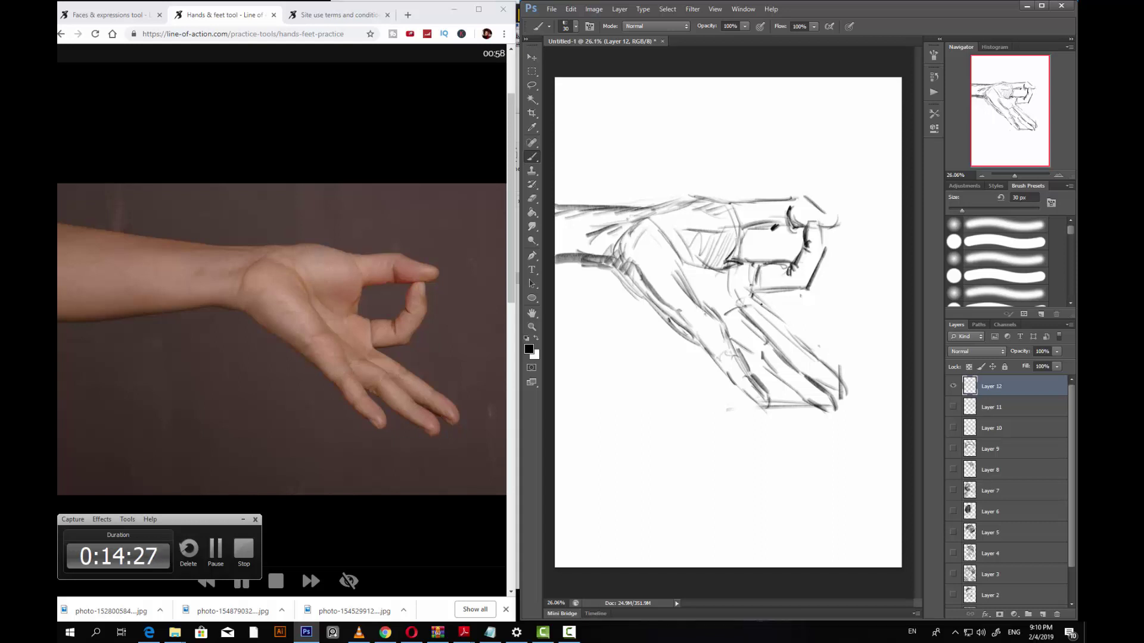
# Step: Darken the upper edge and tips of the extended middle and ring fingers
pyautogui.moveTo(756, 306); pyautogui.dragTo(785, 330)
pyautogui.moveTo(822, 366); pyautogui.dragTo(844, 384)
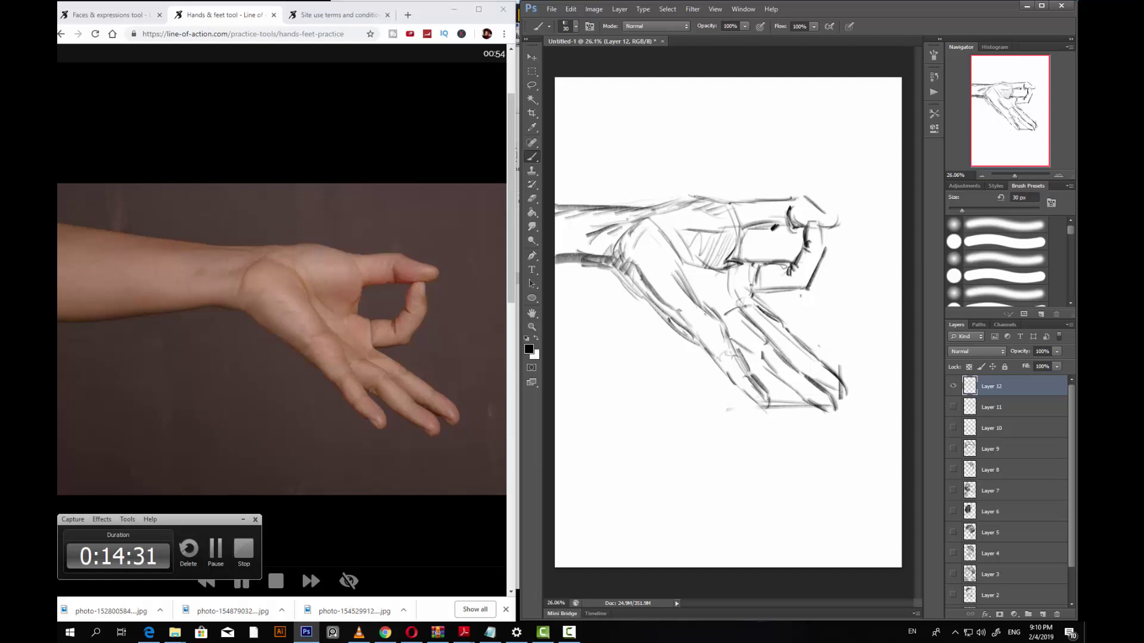
pyautogui.hotkey('alt', 'Tab')
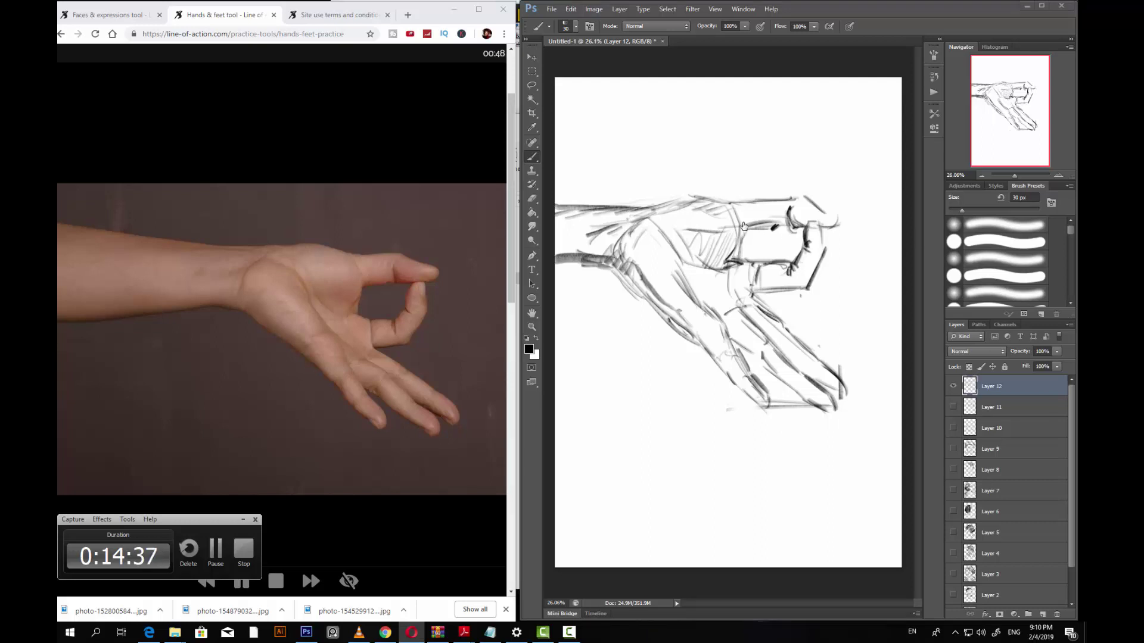
pyautogui.click(698, 199)
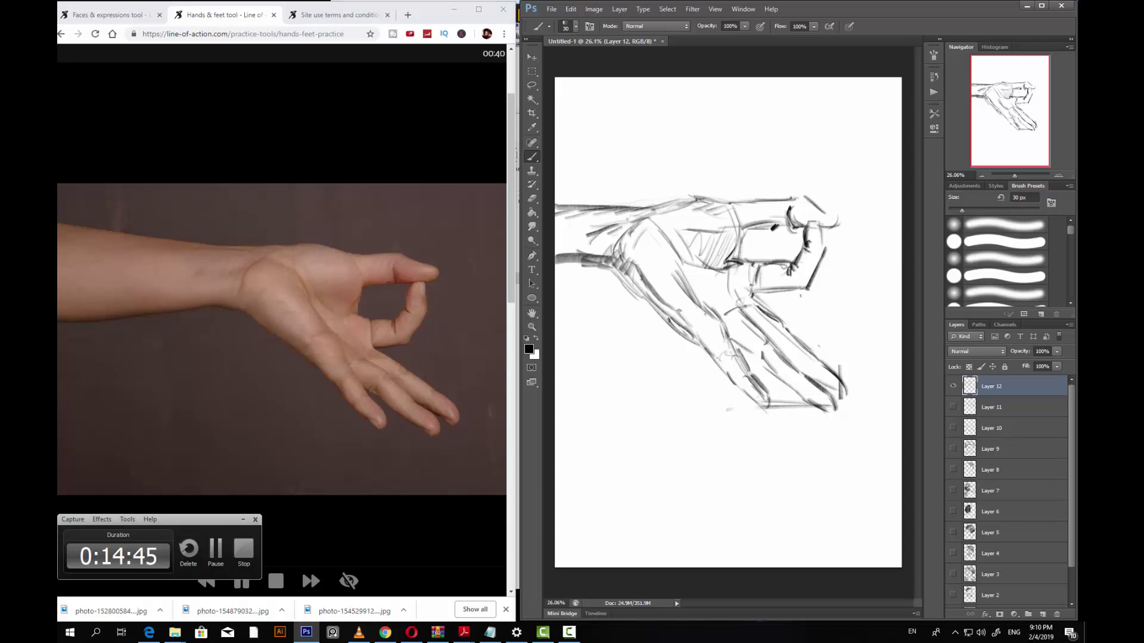
pyautogui.moveTo(826, 390); pyautogui.dragTo(834, 408)
# Step: Darken the palm's crease and heel with a 45 px brush, and reinforce the little finger with a 30 px brush
pyautogui.press(']')
pyautogui.moveTo(650, 223)
pyautogui.mouseDown()
pyautogui.moveTo(683, 256)
pyautogui.moveTo(685, 286)
pyautogui.mouseUp()
pyautogui.moveTo(621, 244); pyautogui.dragTo(636, 267)
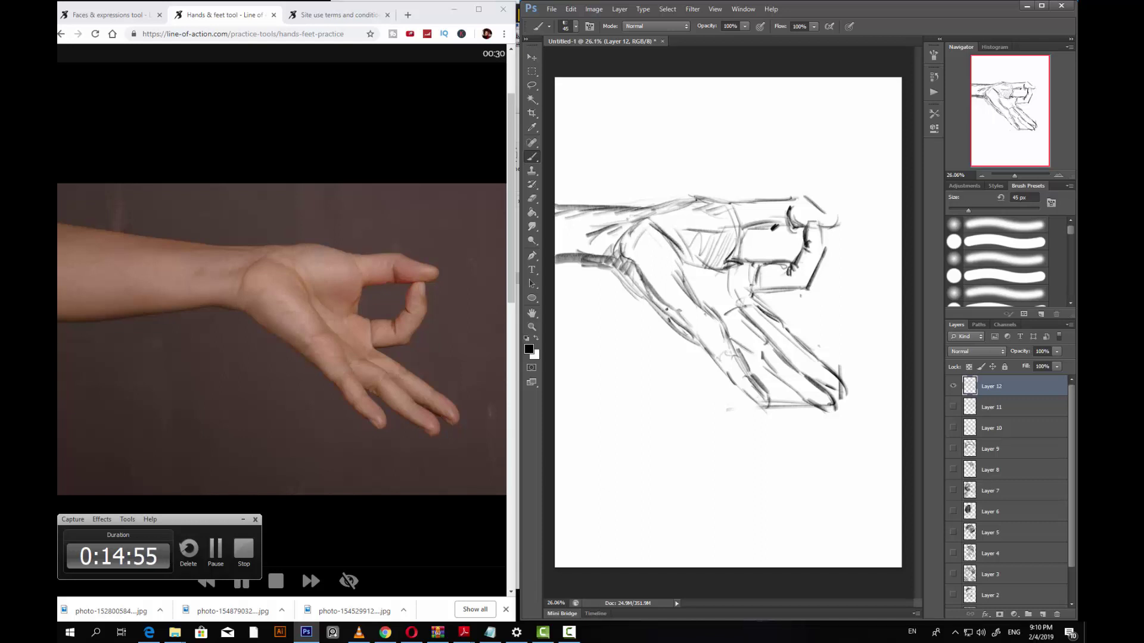
pyautogui.press('[')
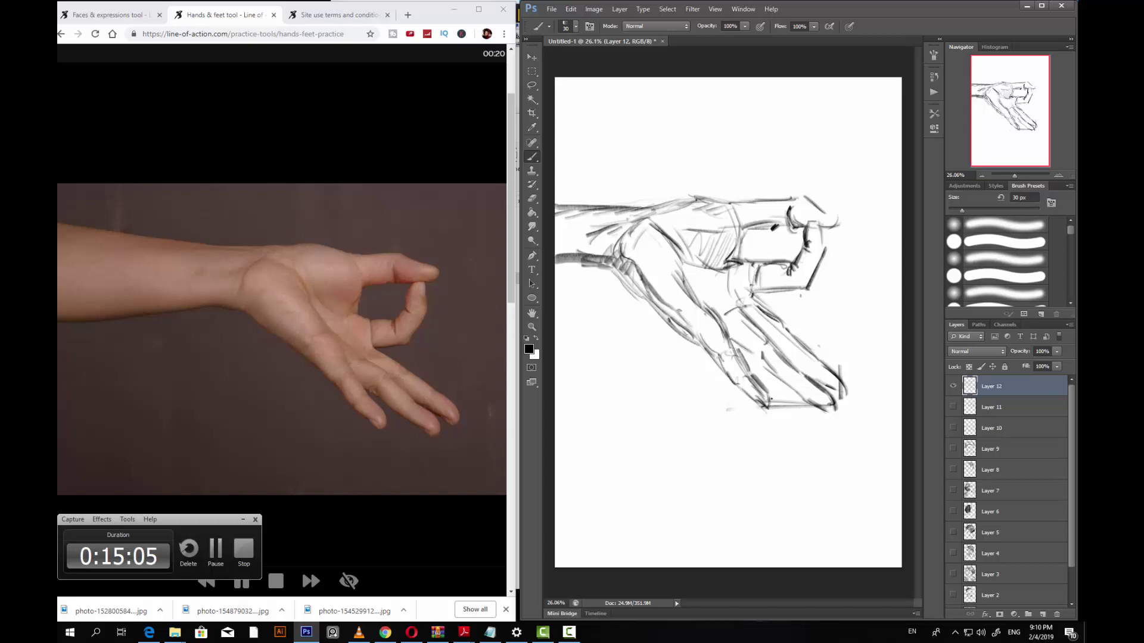
# Step: Darken the extended fingertips and finger edges, and hatch the wrist shadow with a 25 px brush
pyautogui.moveTo(770, 391); pyautogui.dragTo(768, 407)
pyautogui.moveTo(765, 330)
pyautogui.mouseDown()
pyautogui.moveTo(798, 375)
pyautogui.moveTo(847, 399)
pyautogui.mouseUp()
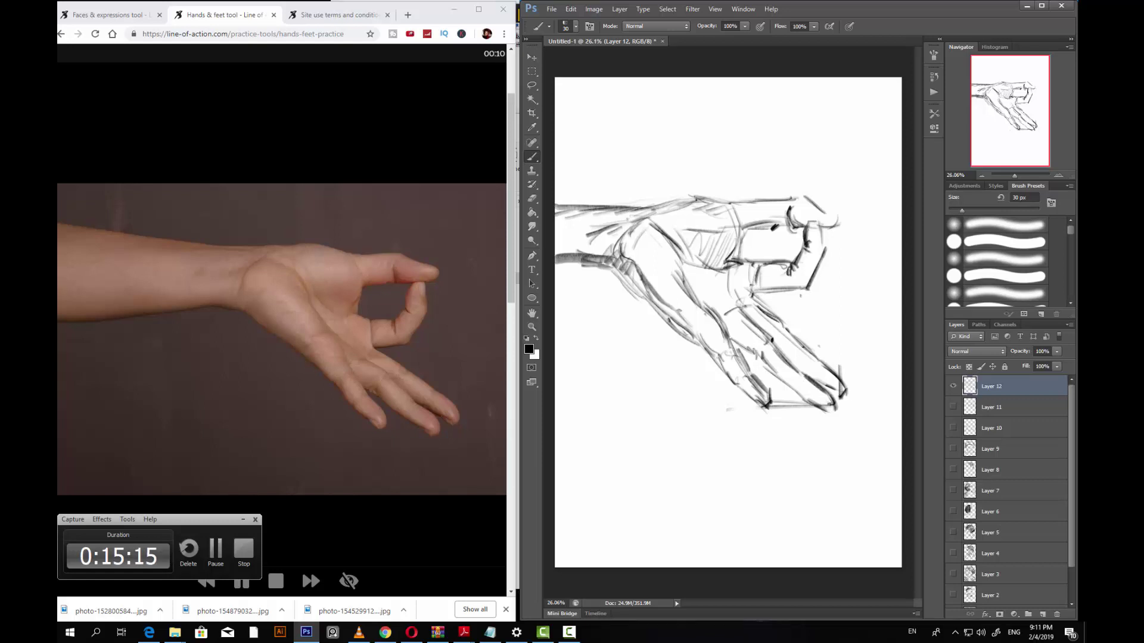
pyautogui.moveTo(793, 334); pyautogui.dragTo(813, 371)
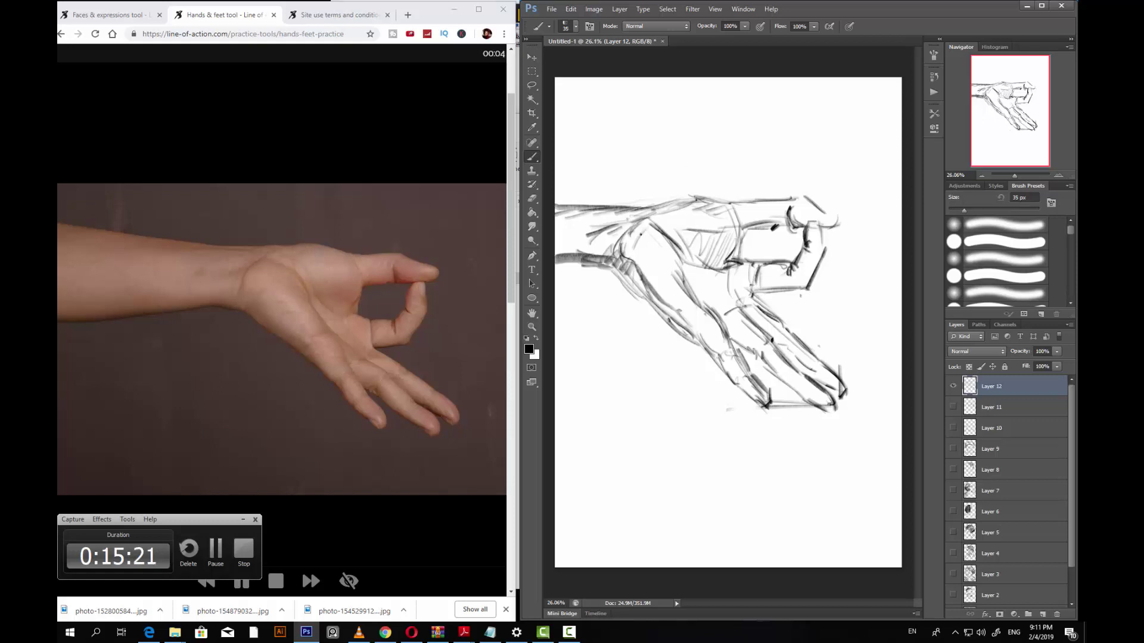
pyautogui.press('[')
pyautogui.moveTo(598, 232); pyautogui.dragTo(566, 241)
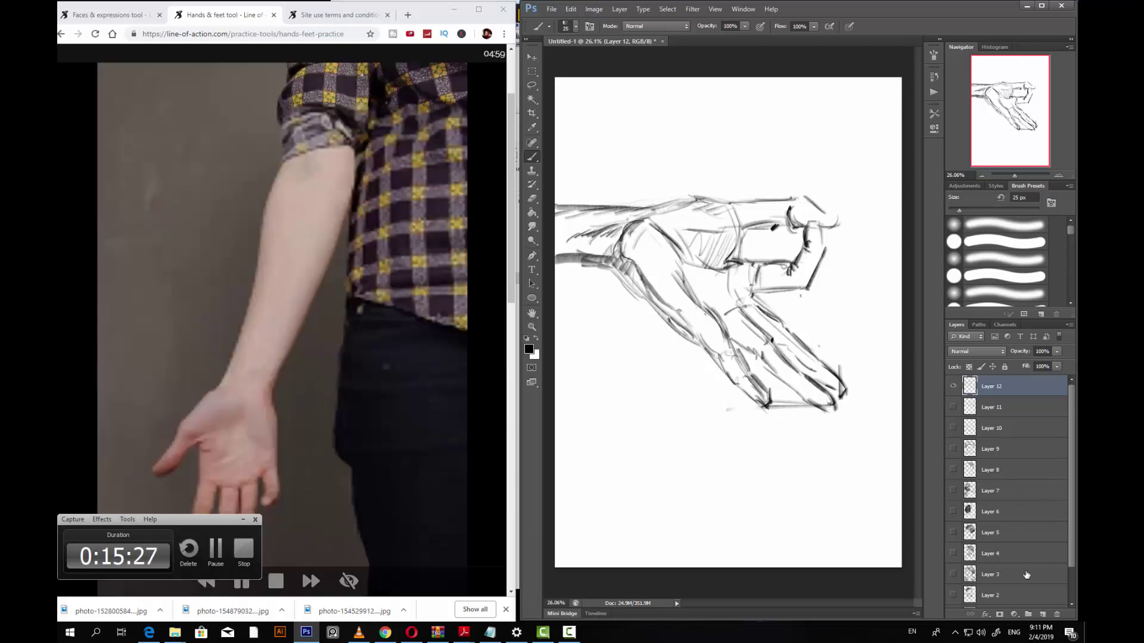
# Step: Add a new layer, hide the finished hand sketch, and move the recorder window off the new reference hand
pyautogui.click(1046, 616)
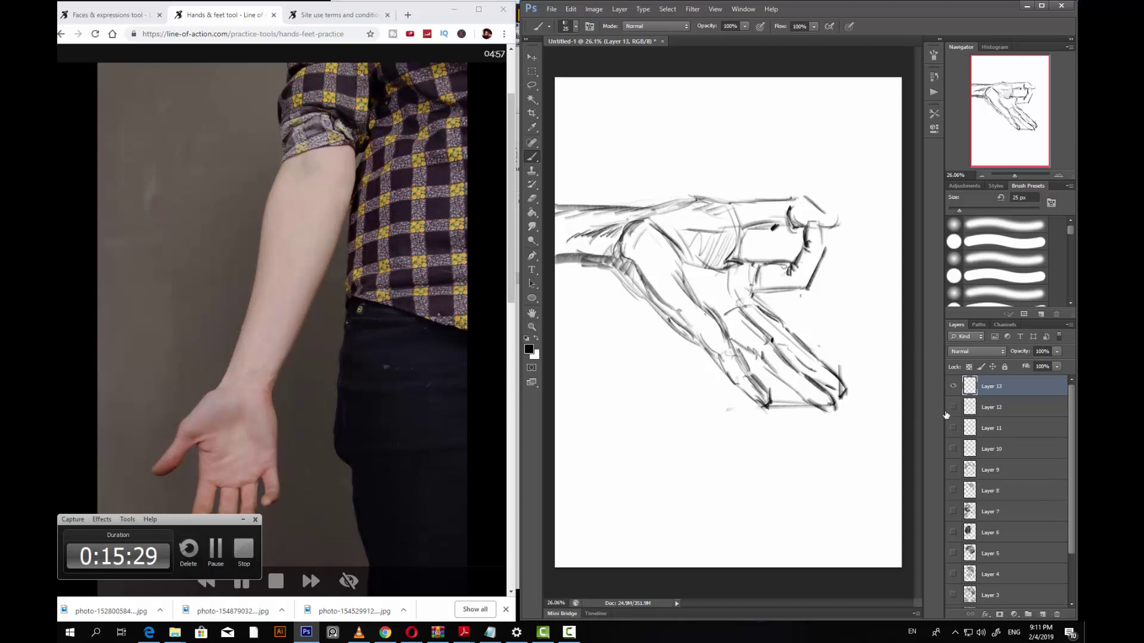
pyautogui.click(953, 407)
pyautogui.moveTo(199, 517); pyautogui.dragTo(496, 551)
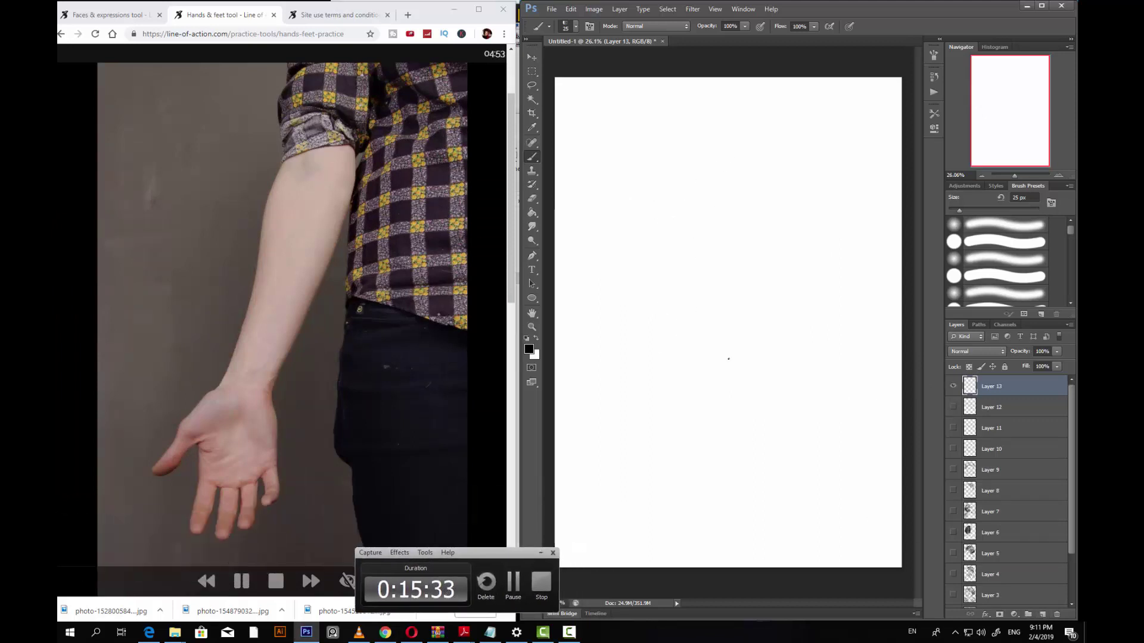
# Step: Block in the palm, wrist line and thumb-side forearm edge with light strokes, reducing the brush from 70 px to 40 px
pyautogui.press(']')
pyautogui.press(']')
pyautogui.press(']')
pyautogui.press(']')
pyautogui.press(']')
pyautogui.press(']')
pyautogui.press(']')
pyautogui.press(']')
pyautogui.press(']')
pyautogui.press('[')
pyautogui.press('[')
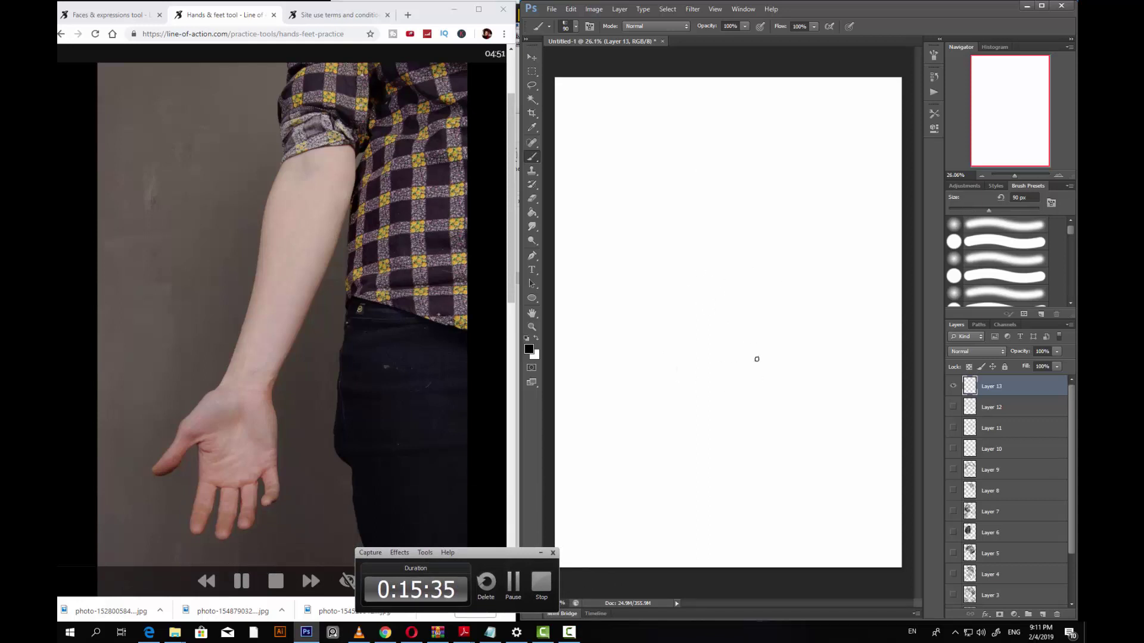
pyautogui.moveTo(666, 298)
pyautogui.mouseDown()
pyautogui.moveTo(723, 353)
pyautogui.moveTo(757, 278)
pyautogui.mouseUp()
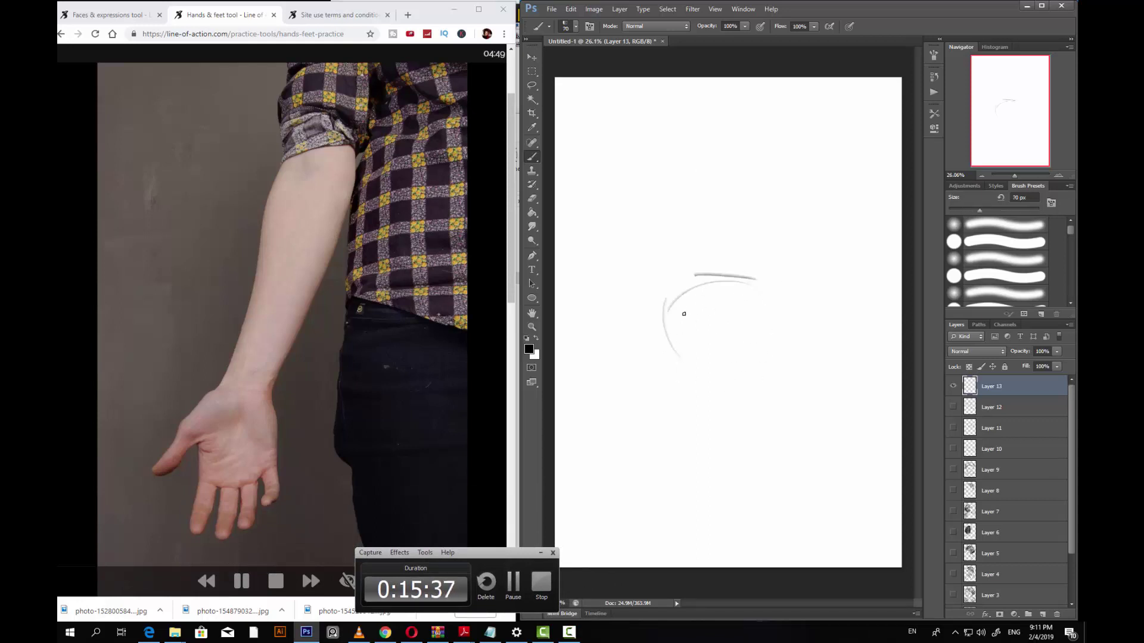
pyautogui.press('[')
pyautogui.moveTo(683, 275)
pyautogui.mouseDown()
pyautogui.moveTo(659, 321)
pyautogui.moveTo(686, 403)
pyautogui.mouseUp()
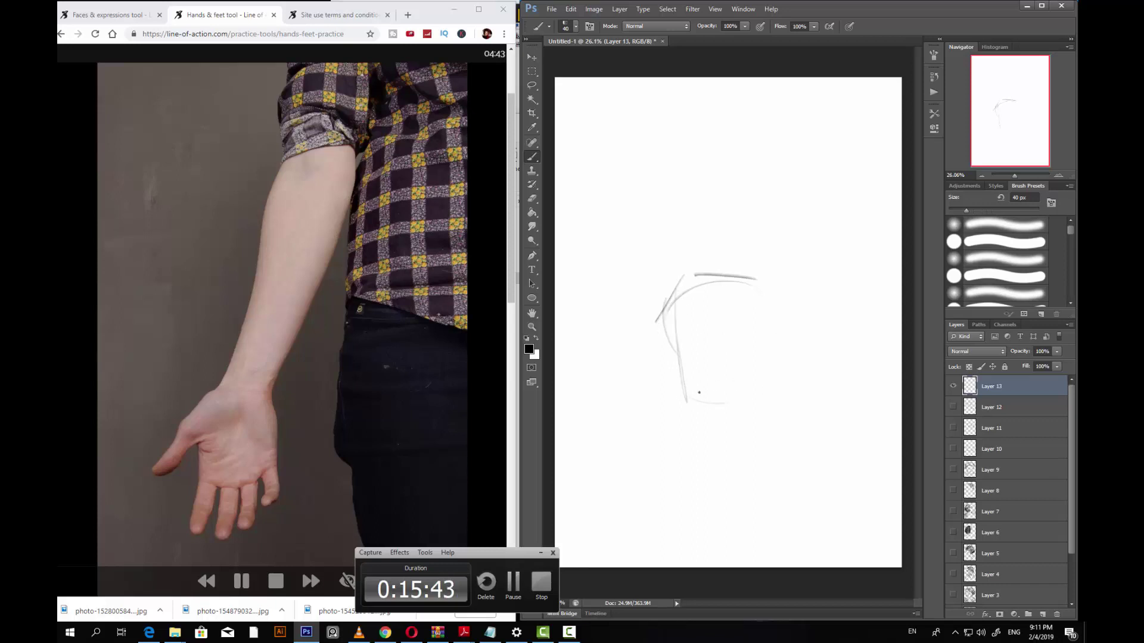
pyautogui.moveTo(688, 393); pyautogui.dragTo(767, 372)
pyautogui.moveTo(745, 275); pyautogui.dragTo(768, 370)
pyautogui.moveTo(697, 274); pyautogui.dragTo(726, 175)
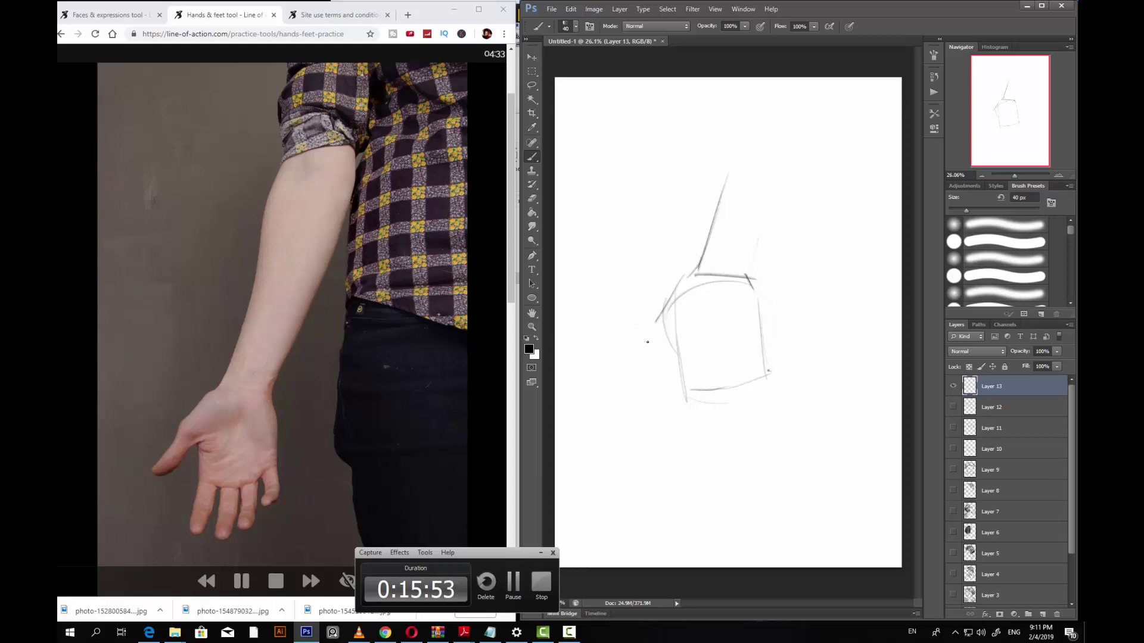
# Step: Sketch the thumb, the curled little finger, the finger-length guide and the index finger with a 40 px brush
pyautogui.moveTo(649, 320)
pyautogui.mouseDown()
pyautogui.moveTo(647, 338)
pyautogui.moveTo(682, 333)
pyautogui.moveTo(634, 372)
pyautogui.mouseUp()
pyautogui.moveTo(622, 369); pyautogui.dragTo(634, 373)
pyautogui.moveTo(676, 335)
pyautogui.mouseDown()
pyautogui.moveTo(680, 382)
pyautogui.moveTo(724, 388)
pyautogui.moveTo(766, 367)
pyautogui.moveTo(749, 380)
pyautogui.moveTo(773, 393)
pyautogui.moveTo(759, 394)
pyautogui.moveTo(772, 410)
pyautogui.moveTo(742, 394)
pyautogui.moveTo(744, 420)
pyautogui.moveTo(714, 458)
pyautogui.mouseUp()
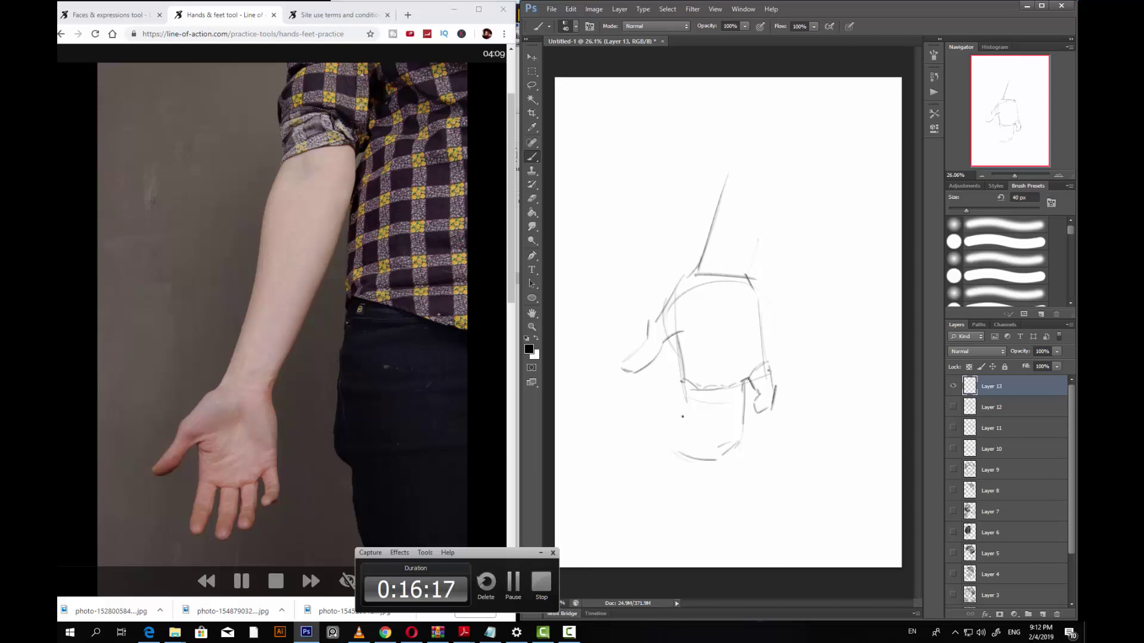
pyautogui.moveTo(683, 384); pyautogui.dragTo(668, 448)
pyautogui.moveTo(696, 393)
pyautogui.mouseDown()
pyautogui.moveTo(698, 418)
pyautogui.moveTo(684, 419)
pyautogui.moveTo(683, 448)
pyautogui.moveTo(672, 450)
pyautogui.moveTo(682, 455)
pyautogui.moveTo(669, 448)
pyautogui.mouseUp()
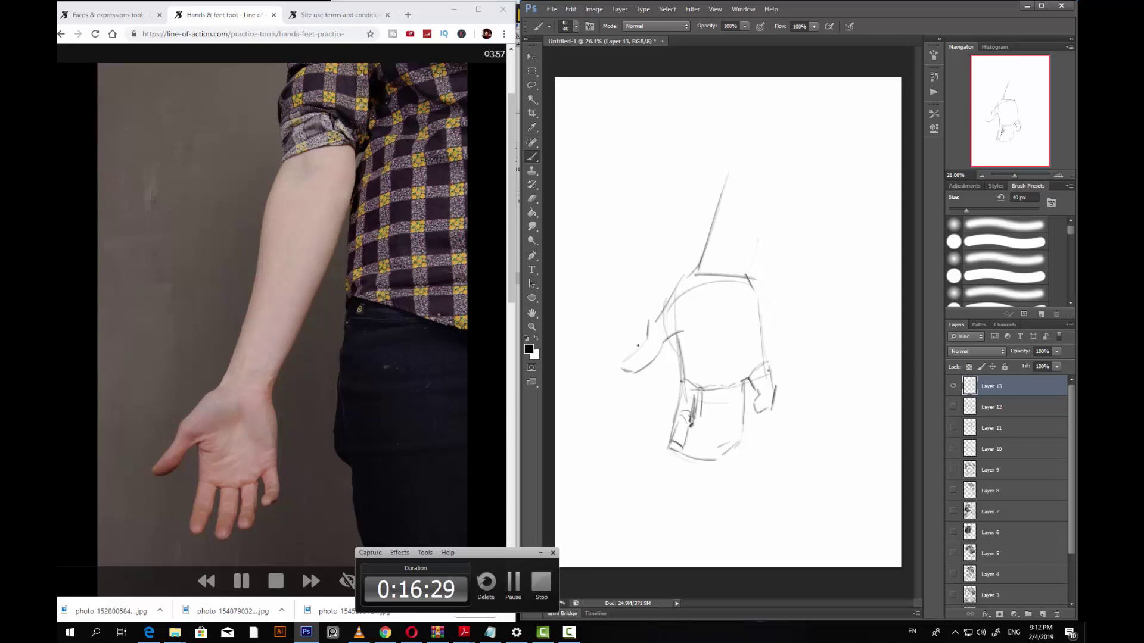
# Step: Darken the thumb tip and thumb web, and reinforce the little-finger side of the palm and wrist
pyautogui.press('[')
pyautogui.moveTo(635, 368)
pyautogui.mouseDown()
pyautogui.moveTo(618, 368)
pyautogui.moveTo(703, 331)
pyautogui.mouseUp()
pyautogui.press(']')
pyautogui.moveTo(761, 302); pyautogui.dragTo(761, 348)
pyautogui.moveTo(748, 275); pyautogui.dragTo(755, 288)
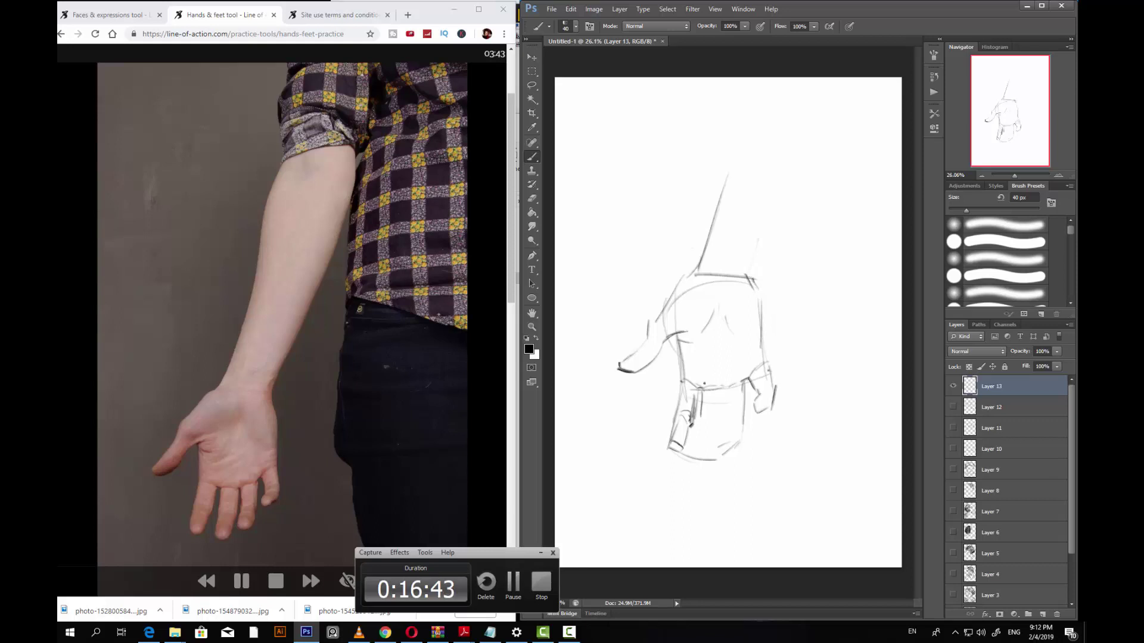
# Step: Draw the divisions separating the index, middle and ring fingers with a 40 px brush
pyautogui.moveTo(700, 391)
pyautogui.mouseDown()
pyautogui.moveTo(721, 388)
pyautogui.moveTo(719, 414)
pyautogui.moveTo(704, 425)
pyautogui.mouseUp()
pyautogui.moveTo(707, 425)
pyautogui.mouseDown()
pyautogui.moveTo(702, 455)
pyautogui.moveTo(703, 445)
pyautogui.mouseUp()
pyautogui.moveTo(721, 387); pyautogui.dragTo(730, 416)
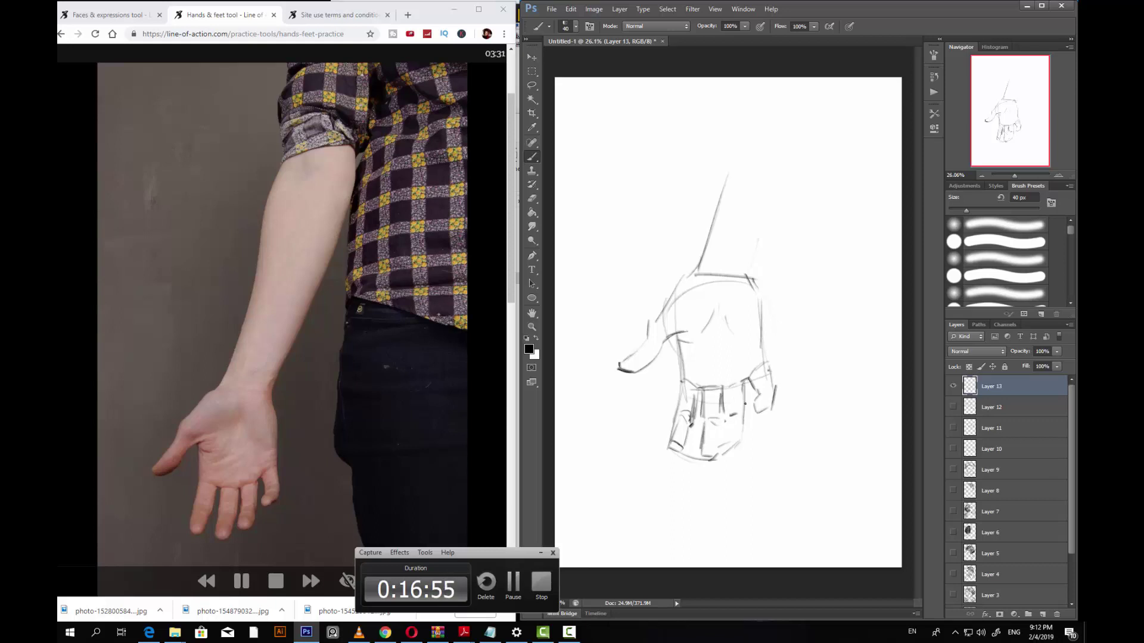
# Step: Mark the palm crease, darken the palm's outer edge and add the second forearm edge with a 50 px brush
pyautogui.press(']')
pyautogui.moveTo(727, 316); pyautogui.dragTo(743, 340)
pyautogui.moveTo(766, 300); pyautogui.dragTo(761, 337)
pyautogui.moveTo(758, 292); pyautogui.dragTo(748, 257)
pyautogui.moveTo(781, 179); pyautogui.dragTo(741, 280)
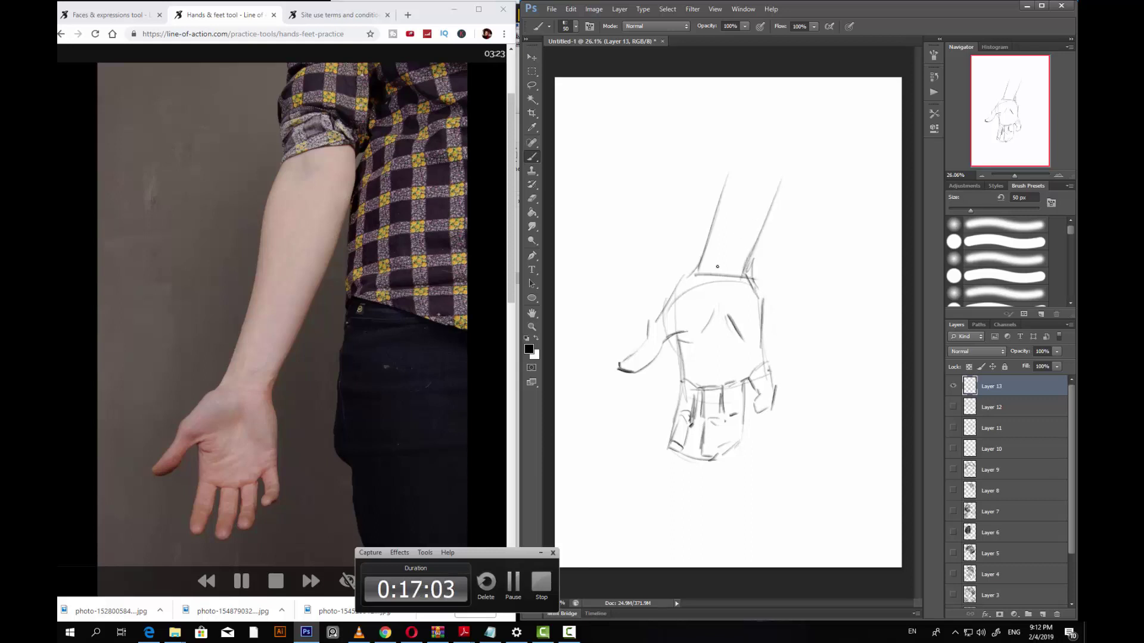
# Step: Define the thumb's outer contour and outline the ring finger's end segment with a 45 px brush
pyautogui.press(']')
pyautogui.moveTo(687, 278)
pyautogui.mouseDown()
pyautogui.moveTo(714, 284)
pyautogui.moveTo(710, 307)
pyautogui.moveTo(685, 277)
pyautogui.moveTo(624, 369)
pyautogui.moveTo(648, 363)
pyautogui.mouseUp()
pyautogui.press('[')
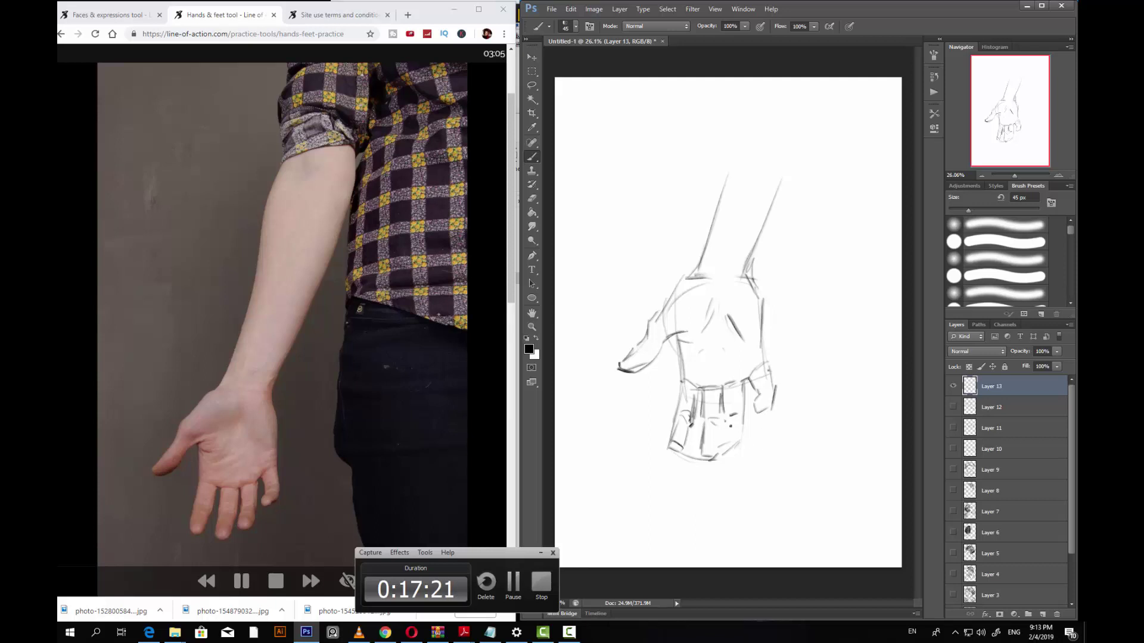
pyautogui.moveTo(719, 427)
pyautogui.mouseDown()
pyautogui.moveTo(715, 455)
pyautogui.moveTo(736, 442)
pyautogui.mouseUp()
pyautogui.moveTo(730, 423); pyautogui.dragTo(741, 439)
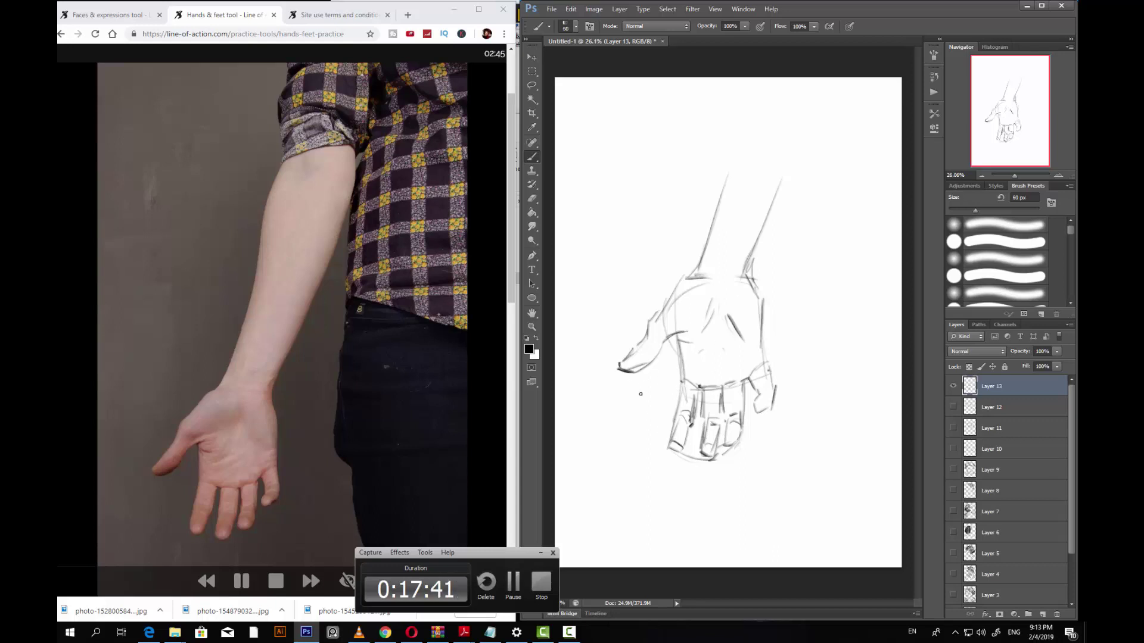
# Step: Darken the wrist corners and outer palm contour, and extend the forearm's thumb-side edge with a 50 px brush
pyautogui.press('[')
pyautogui.press('[')
pyautogui.press(']')
pyautogui.press(']')
pyautogui.moveTo(680, 280)
pyautogui.mouseDown()
pyautogui.moveTo(708, 249)
pyautogui.moveTo(730, 282)
pyautogui.moveTo(712, 301)
pyautogui.moveTo(712, 331)
pyautogui.moveTo(729, 272)
pyautogui.moveTo(756, 272)
pyautogui.moveTo(742, 274)
pyautogui.moveTo(746, 263)
pyautogui.moveTo(767, 363)
pyautogui.moveTo(758, 414)
pyautogui.moveTo(774, 386)
pyautogui.mouseUp()
pyautogui.press(']')
pyautogui.press('[')
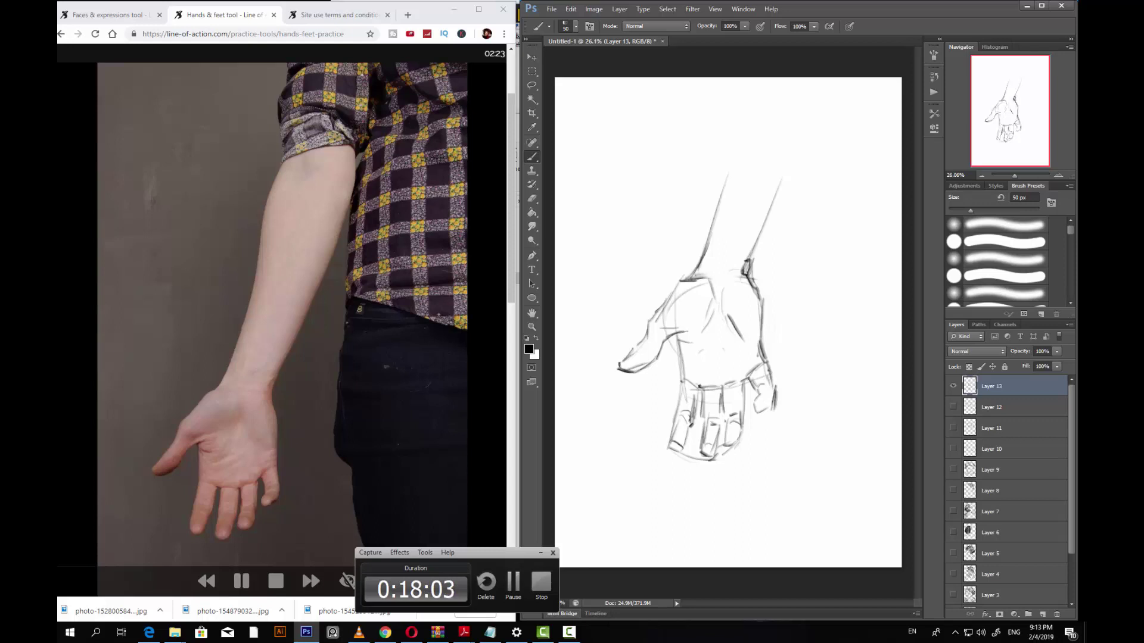
pyautogui.moveTo(780, 181)
pyautogui.mouseDown()
pyautogui.moveTo(747, 267)
pyautogui.moveTo(713, 206)
pyautogui.moveTo(719, 147)
pyautogui.mouseUp()
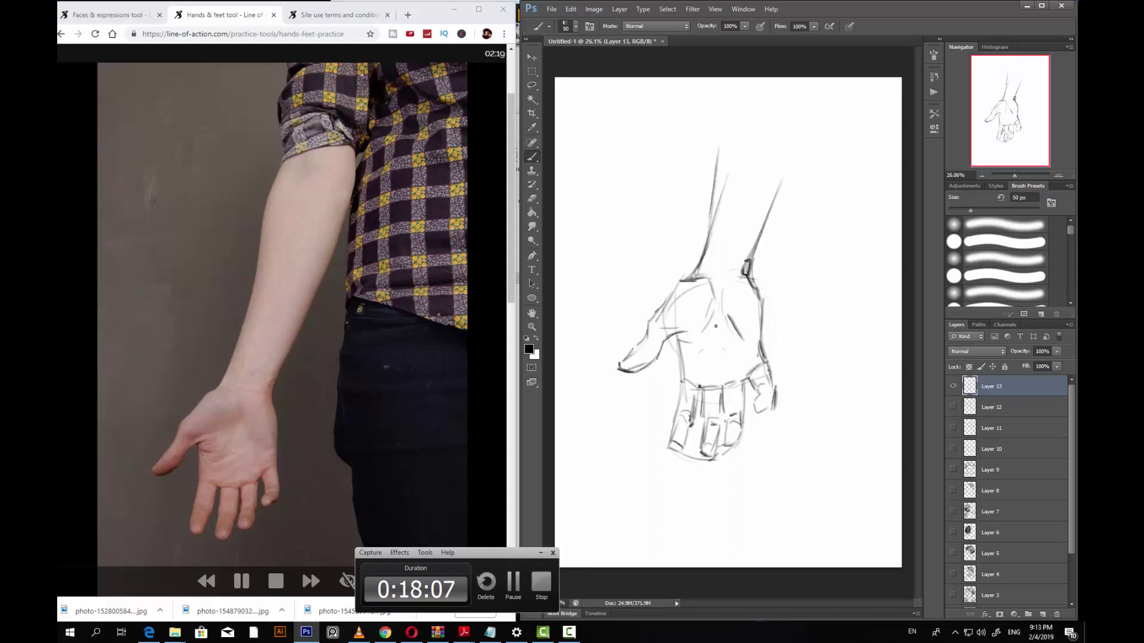
# Step: Lasso the four fingers, move them slightly up toward the palm and deselect
pyautogui.press('[')
pyautogui.press('l')
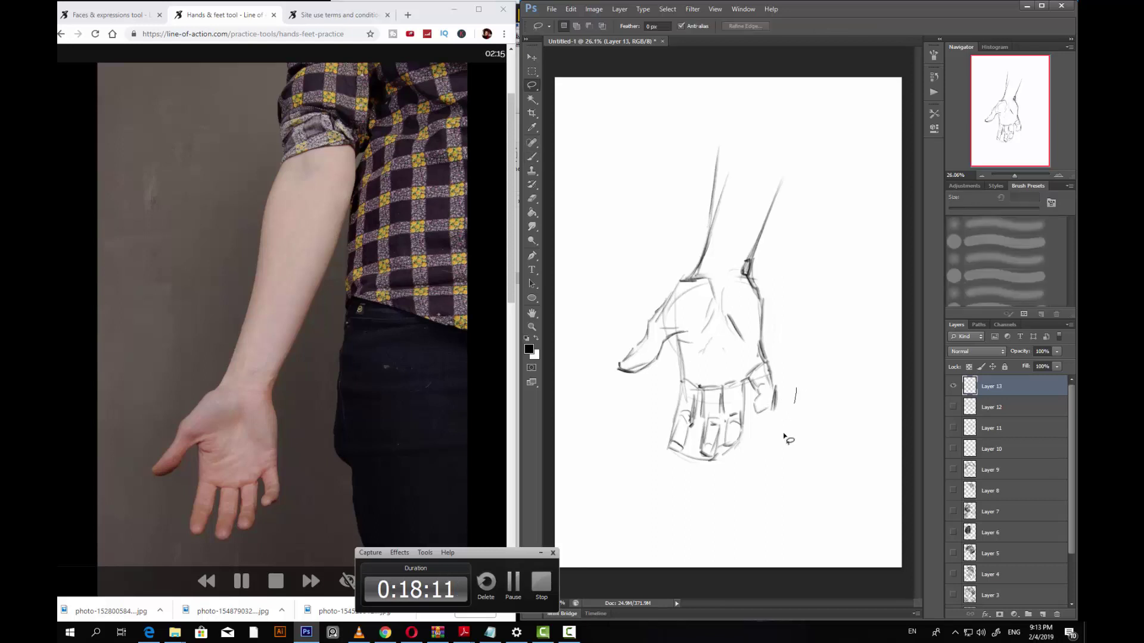
pyautogui.moveTo(784, 431)
pyautogui.mouseDown()
pyautogui.moveTo(649, 411)
pyautogui.moveTo(798, 355)
pyautogui.moveTo(774, 444)
pyautogui.mouseUp()
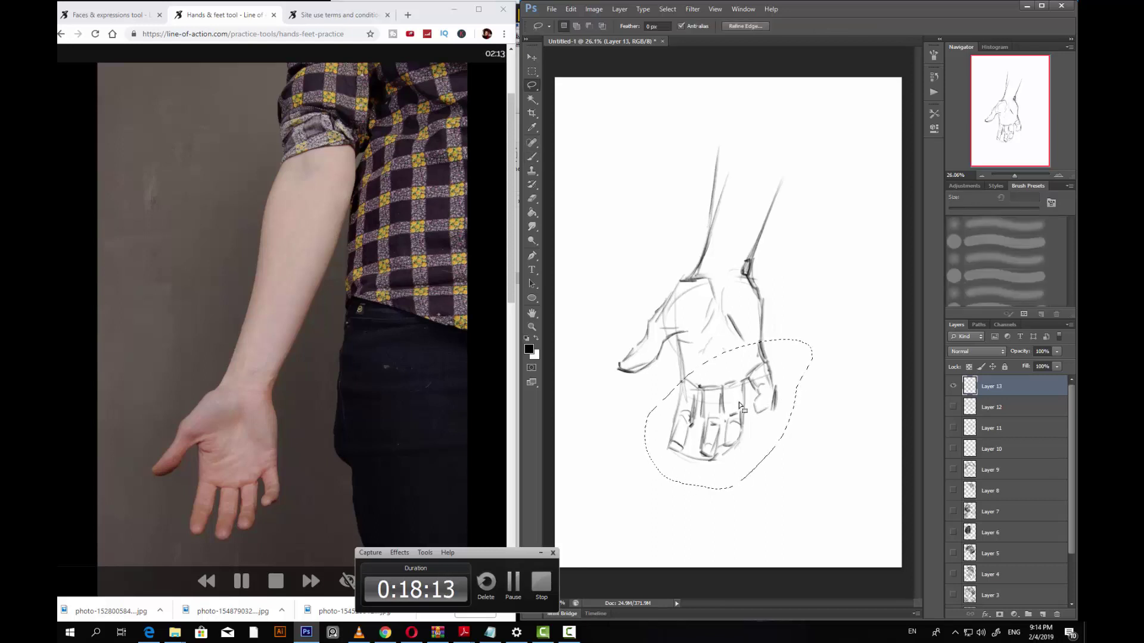
pyautogui.press('v')
pyautogui.moveTo(742, 406); pyautogui.dragTo(736, 394)
pyautogui.hotkey('ctrl', 'd')
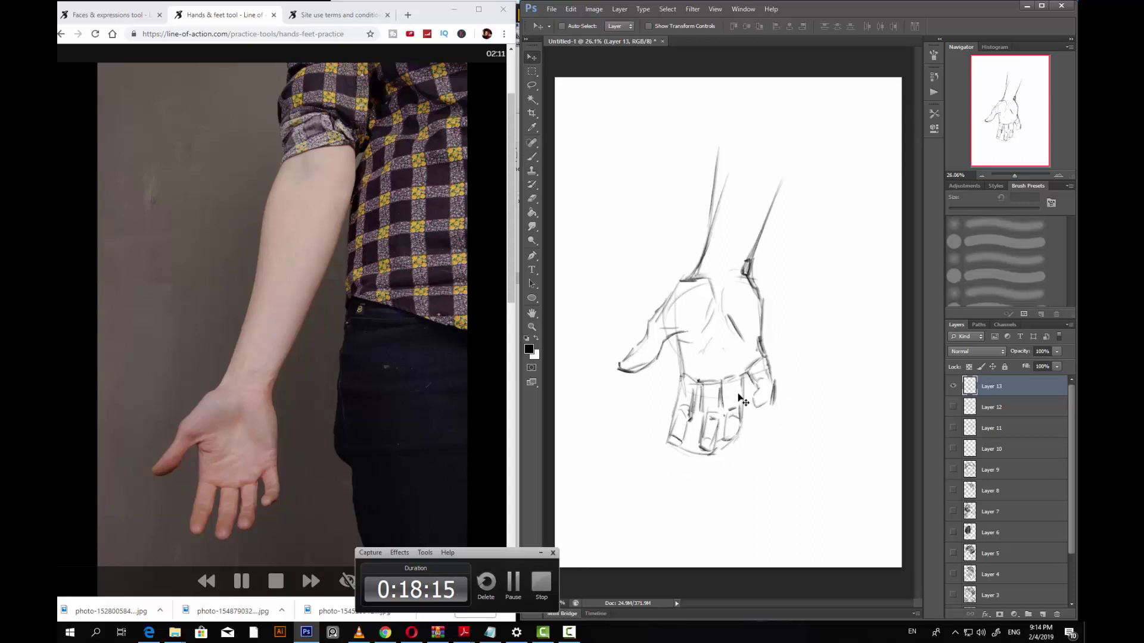
# Step: Darken the gap between index and middle fingers, the thumb web and the wrist corner with a 35 px brush
pyautogui.press('b')
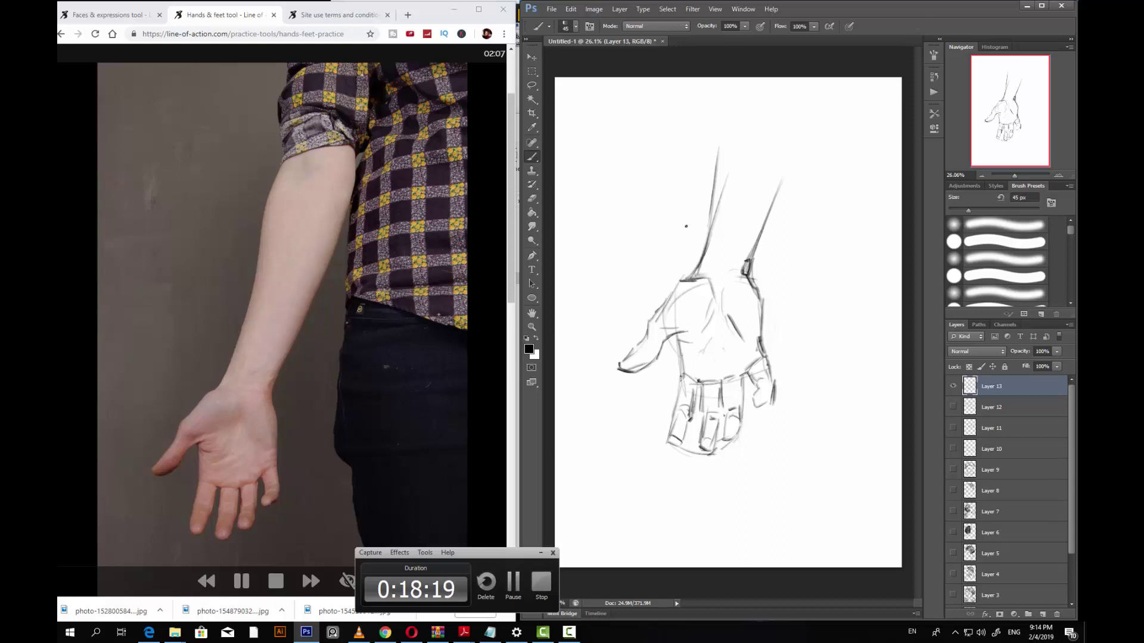
pyautogui.press('[')
pyautogui.press('[')
pyautogui.moveTo(698, 385)
pyautogui.mouseDown()
pyautogui.moveTo(697, 421)
pyautogui.moveTo(733, 414)
pyautogui.moveTo(722, 410)
pyautogui.moveTo(716, 430)
pyautogui.moveTo(686, 412)
pyautogui.moveTo(701, 388)
pyautogui.moveTo(697, 416)
pyautogui.mouseUp()
pyautogui.moveTo(682, 333); pyautogui.dragTo(668, 337)
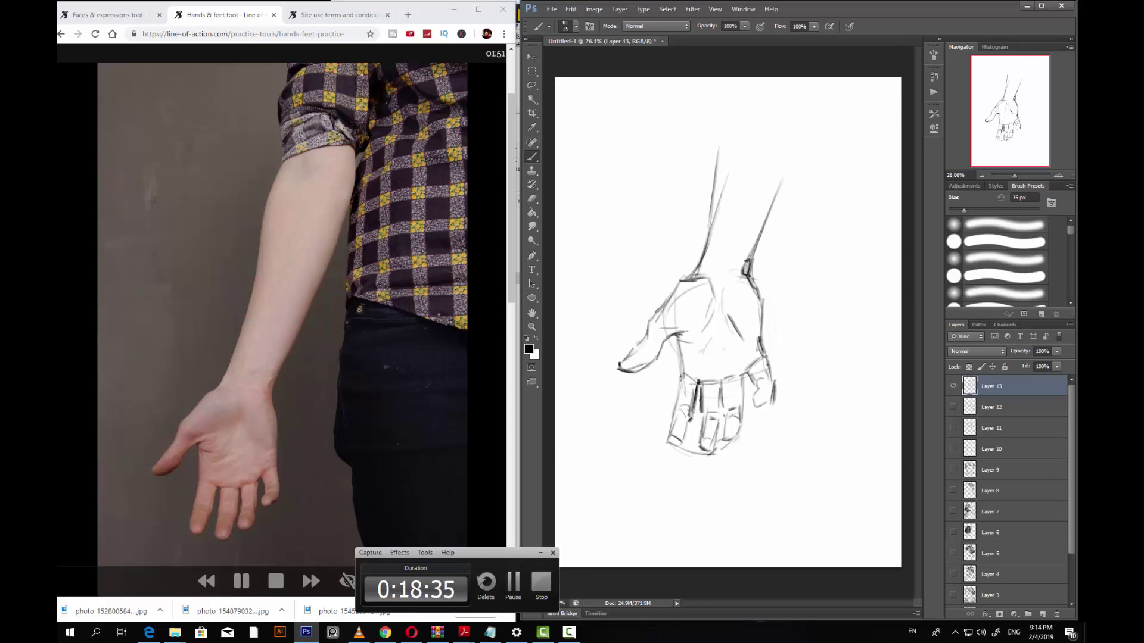
pyautogui.moveTo(751, 259)
pyautogui.mouseDown()
pyautogui.moveTo(775, 381)
pyautogui.moveTo(758, 399)
pyautogui.mouseUp()
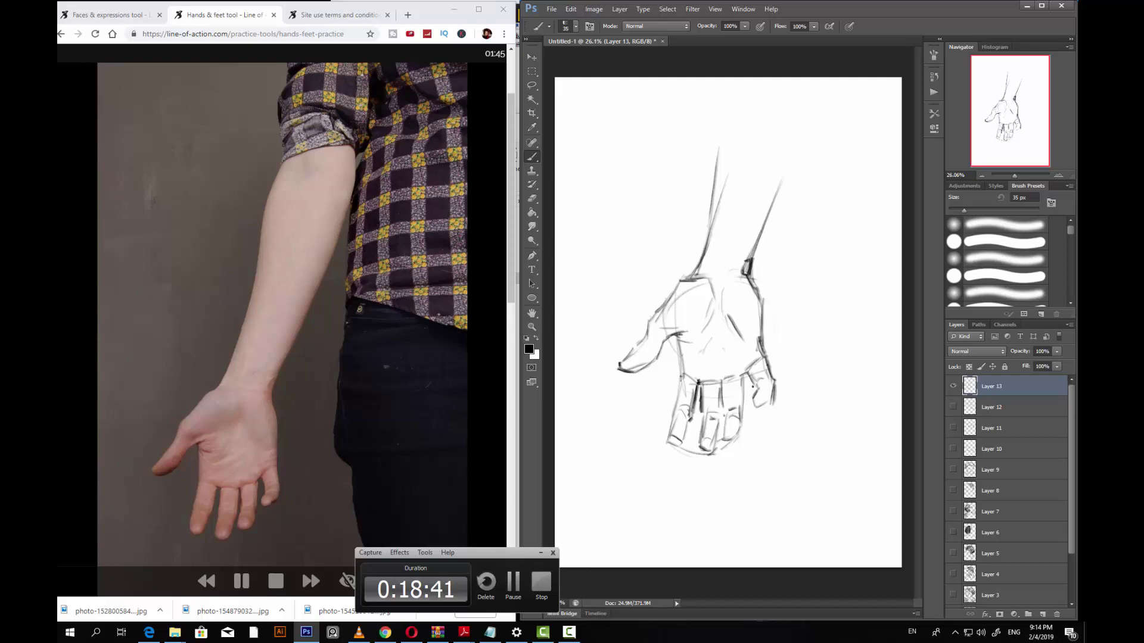
# Step: Reinforce the contours of the ring, middle and index fingers, including the index finger's outer edge
pyautogui.moveTo(743, 376)
pyautogui.mouseDown()
pyautogui.moveTo(743, 412)
pyautogui.moveTo(717, 426)
pyautogui.mouseUp()
pyautogui.moveTo(685, 422)
pyautogui.mouseDown()
pyautogui.moveTo(680, 442)
pyautogui.moveTo(673, 429)
pyautogui.mouseUp()
pyautogui.moveTo(679, 388)
pyautogui.mouseDown()
pyautogui.moveTo(679, 409)
pyautogui.moveTo(679, 395)
pyautogui.mouseUp()
pyautogui.moveTo(677, 394); pyautogui.dragTo(675, 409)
pyautogui.press('[')
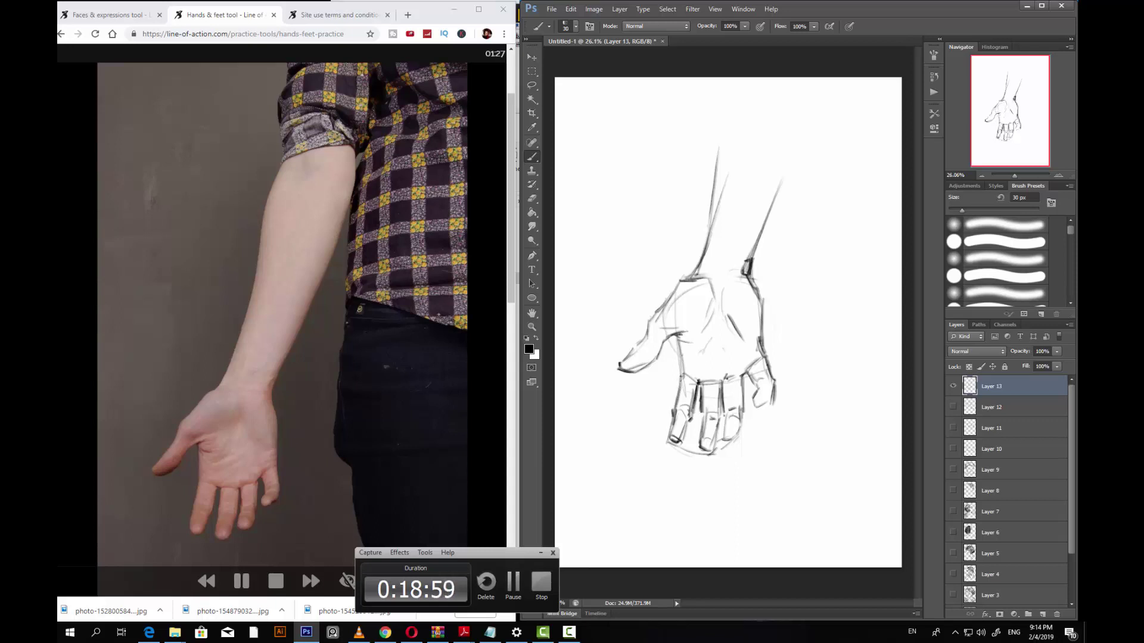
# Step: Darken the forearm's thumb-side edge and extend both forearm edges to the page's upper edge with an 80 px brush
pyautogui.press(']')
pyautogui.press(']')
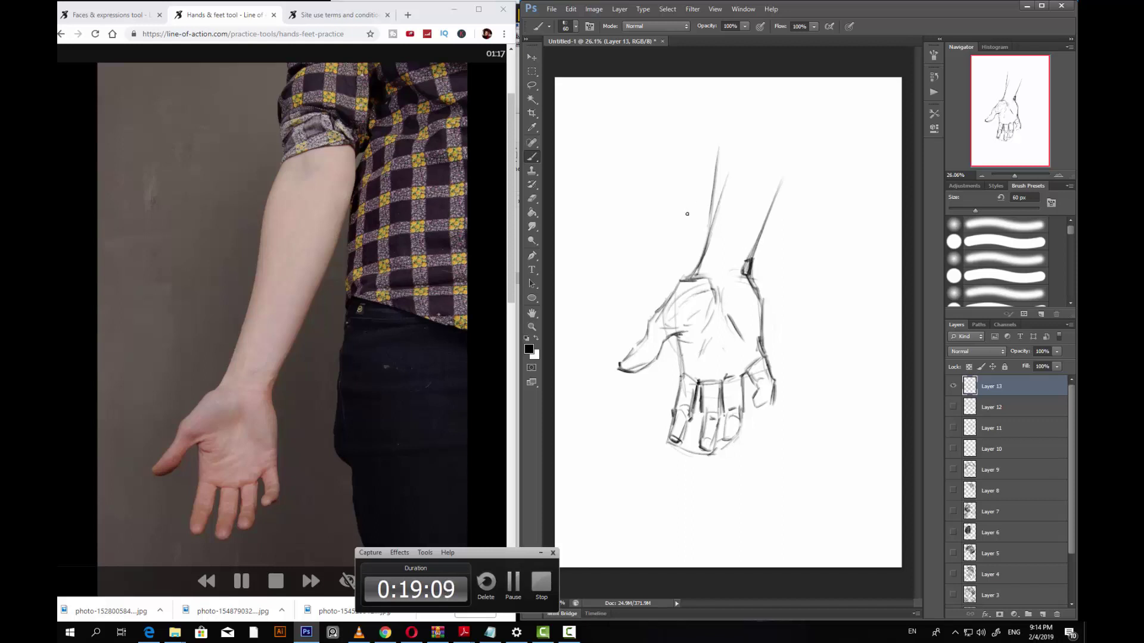
pyautogui.press(']')
pyautogui.moveTo(691, 274); pyautogui.dragTo(703, 237)
pyautogui.moveTo(715, 158); pyautogui.dragTo(700, 258)
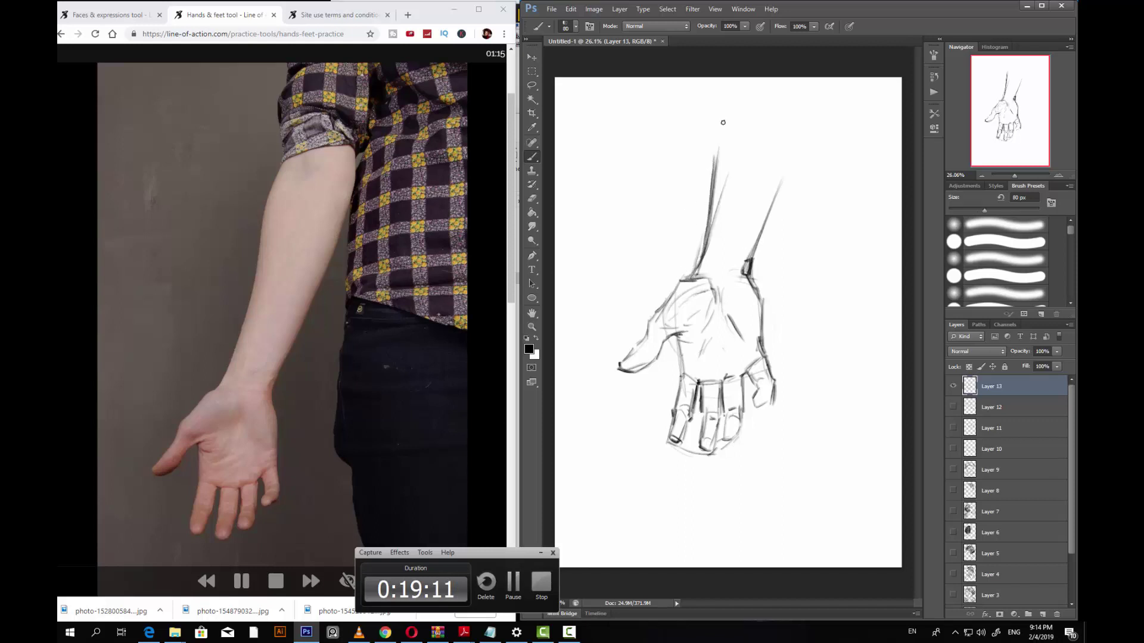
pyautogui.moveTo(723, 120)
pyautogui.mouseDown()
pyautogui.moveTo(715, 176)
pyautogui.moveTo(731, 90)
pyautogui.mouseUp()
pyautogui.moveTo(778, 190); pyautogui.dragTo(815, 78)
# Step: Darken the ring finger's tip with a brush reduced to about 35 px
pyautogui.press('[')
pyautogui.press('[')
pyautogui.press('[')
pyautogui.press('[')
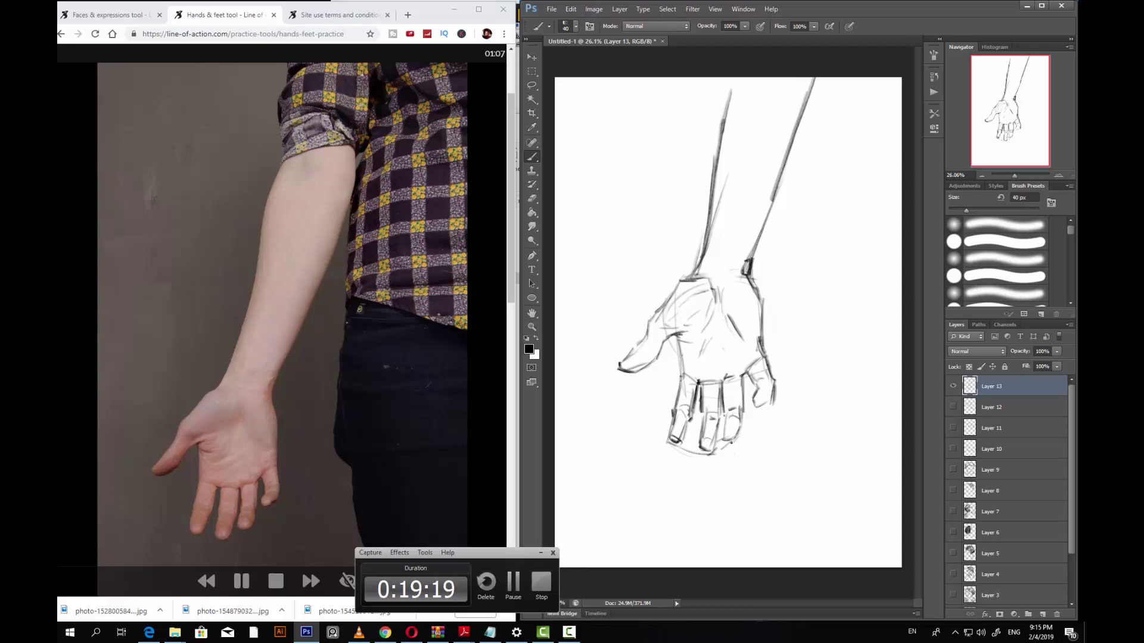
pyautogui.press('[')
pyautogui.moveTo(722, 440); pyautogui.dragTo(731, 438)
pyautogui.press('[')
pyautogui.press(']')
pyautogui.press('[')
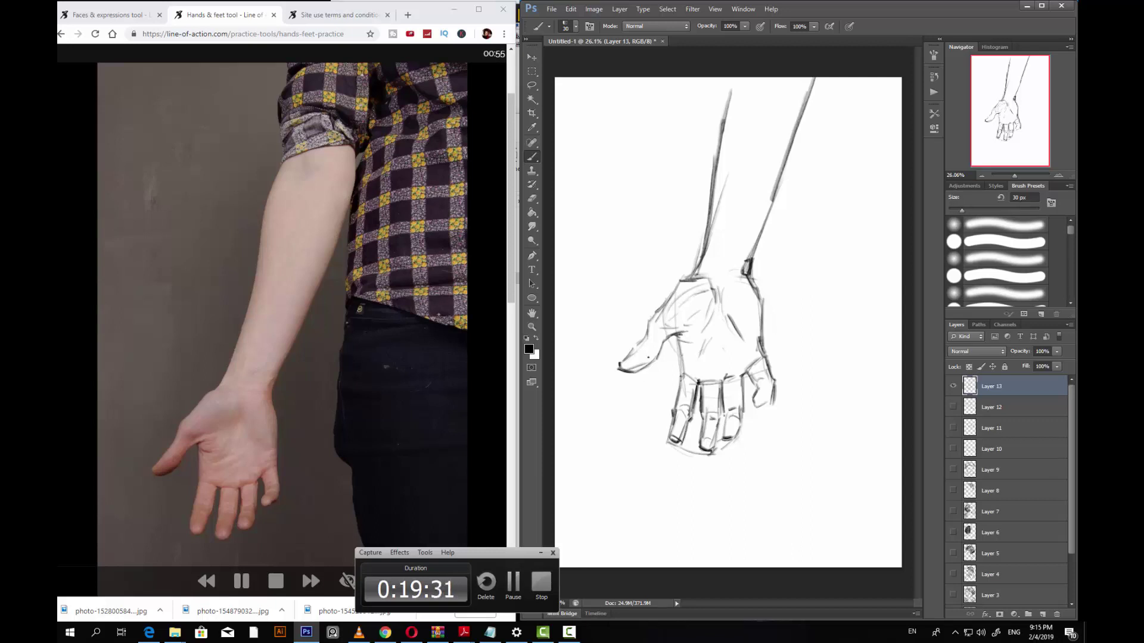
# Step: Add a tendon stroke inside the wrist with a larger brush, and a crease above the ring finger at 30 px
pyautogui.press(']')
pyautogui.press(']')
pyautogui.press(']')
pyautogui.press(']')
pyautogui.moveTo(711, 251); pyautogui.dragTo(702, 275)
pyautogui.press('[')
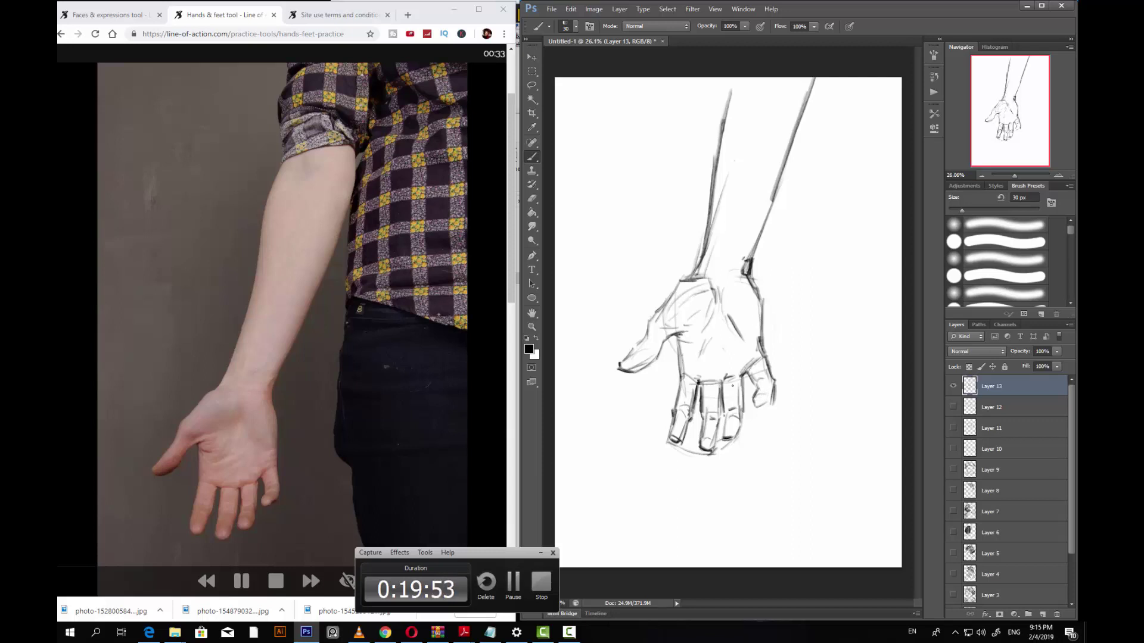
pyautogui.moveTo(727, 376); pyautogui.dragTo(724, 365)
# Step: Darken the palm's outer edge and the uppermost part of the thumb-side forearm edge with a 45 px brush
pyautogui.press(']')
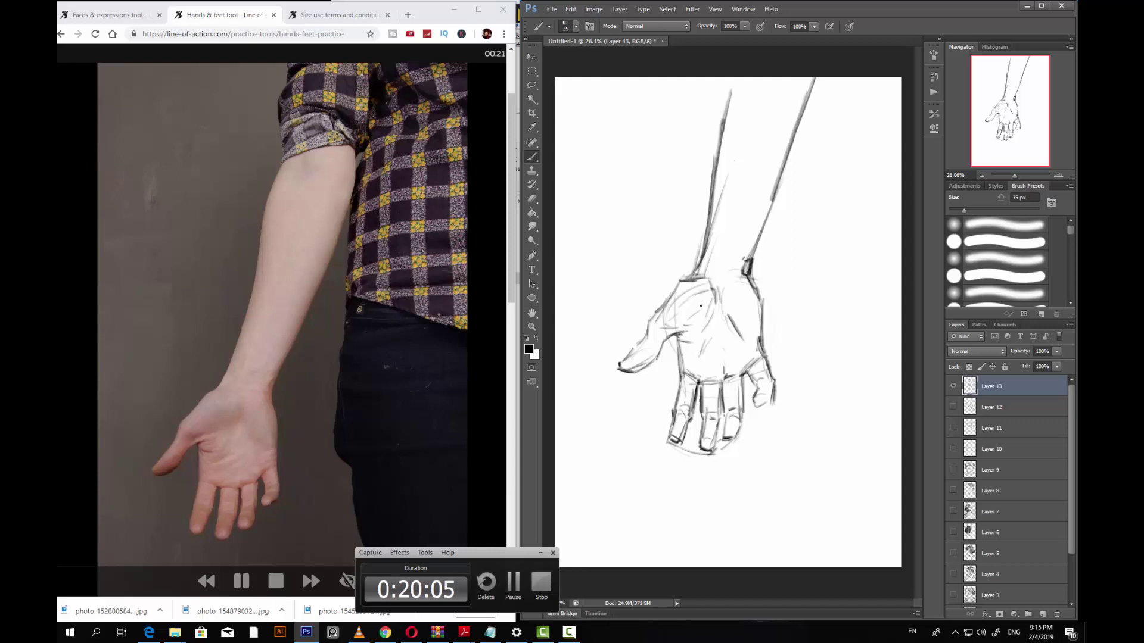
pyautogui.press(']')
pyautogui.moveTo(760, 313); pyautogui.dragTo(763, 335)
pyautogui.moveTo(726, 79); pyautogui.dragTo(719, 117)
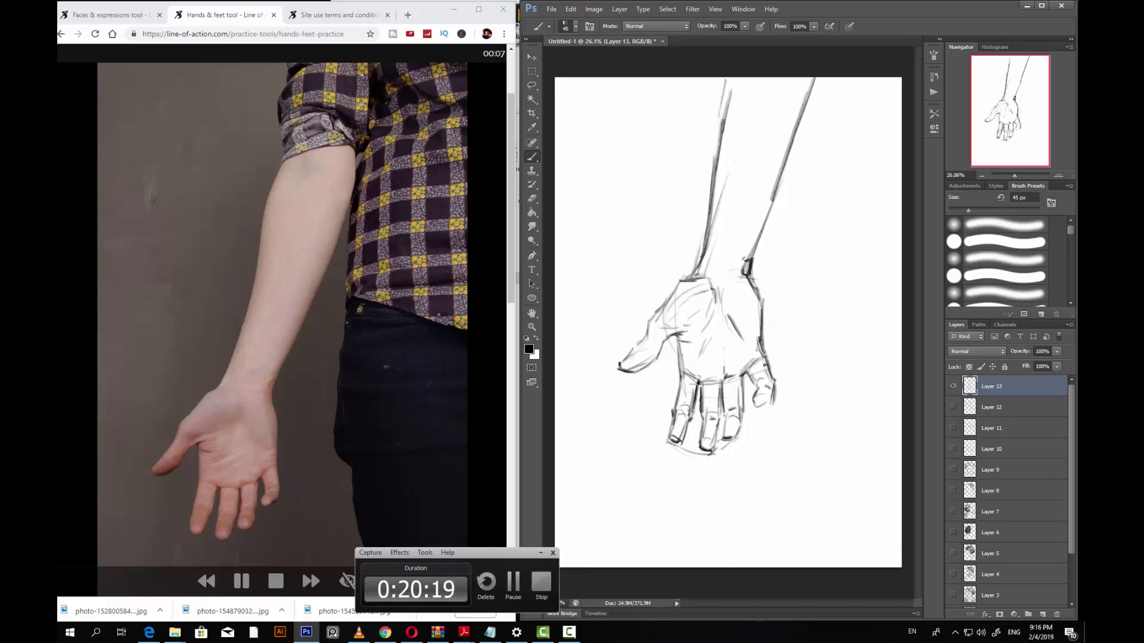
pyautogui.press(']')
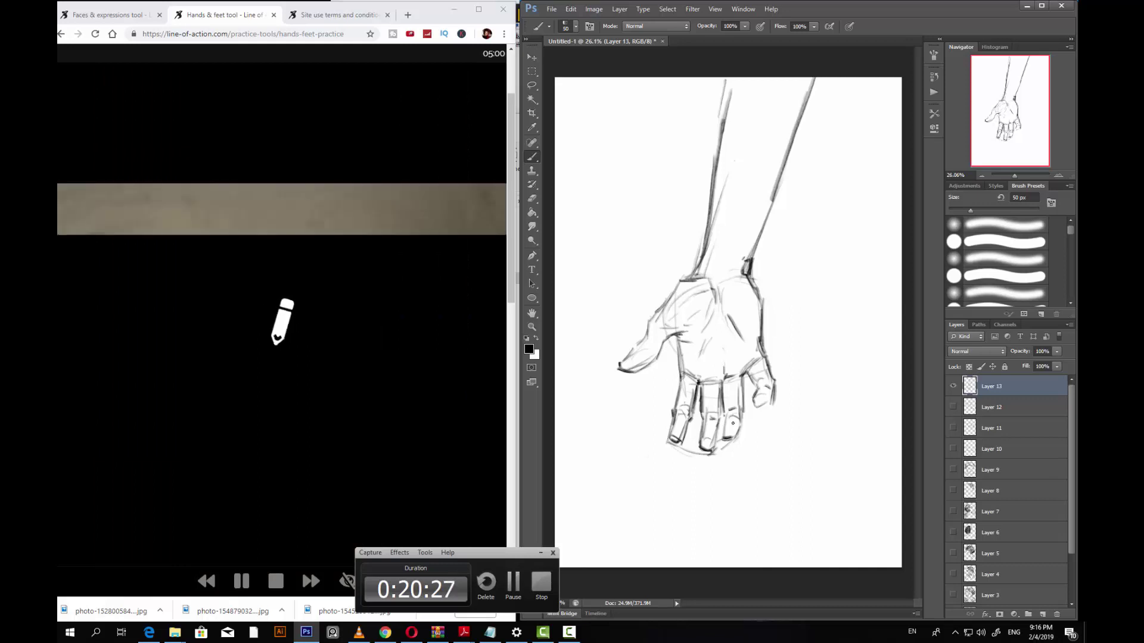
# Step: Hide the finished open-hand sketch and add a new layer for the pencil-holding pose
pyautogui.click(953, 386)
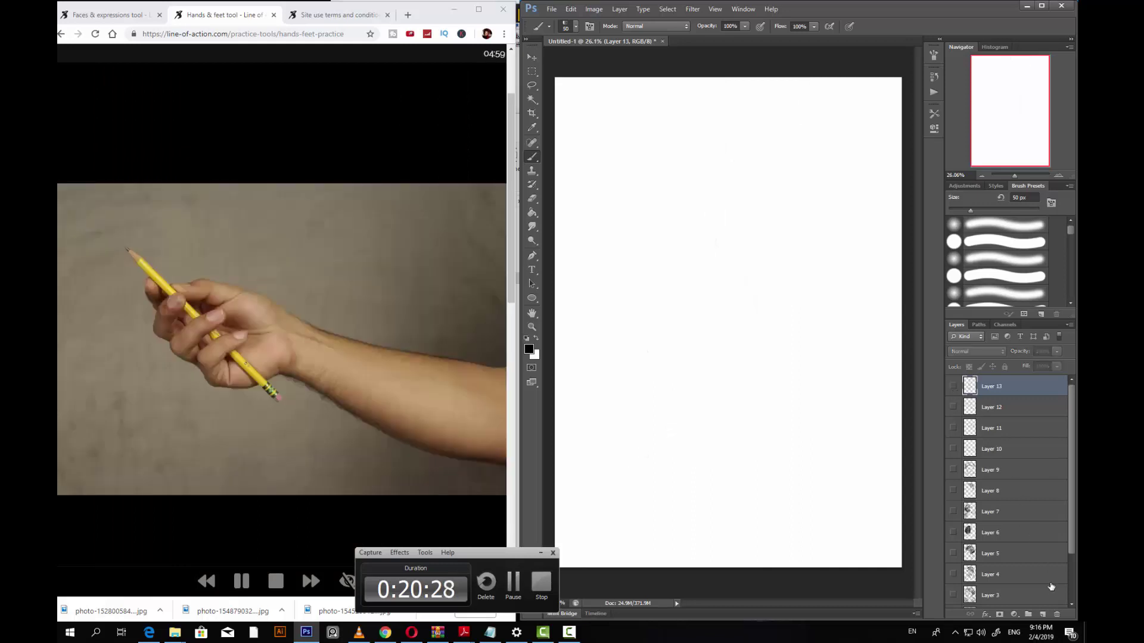
pyautogui.click(1042, 614)
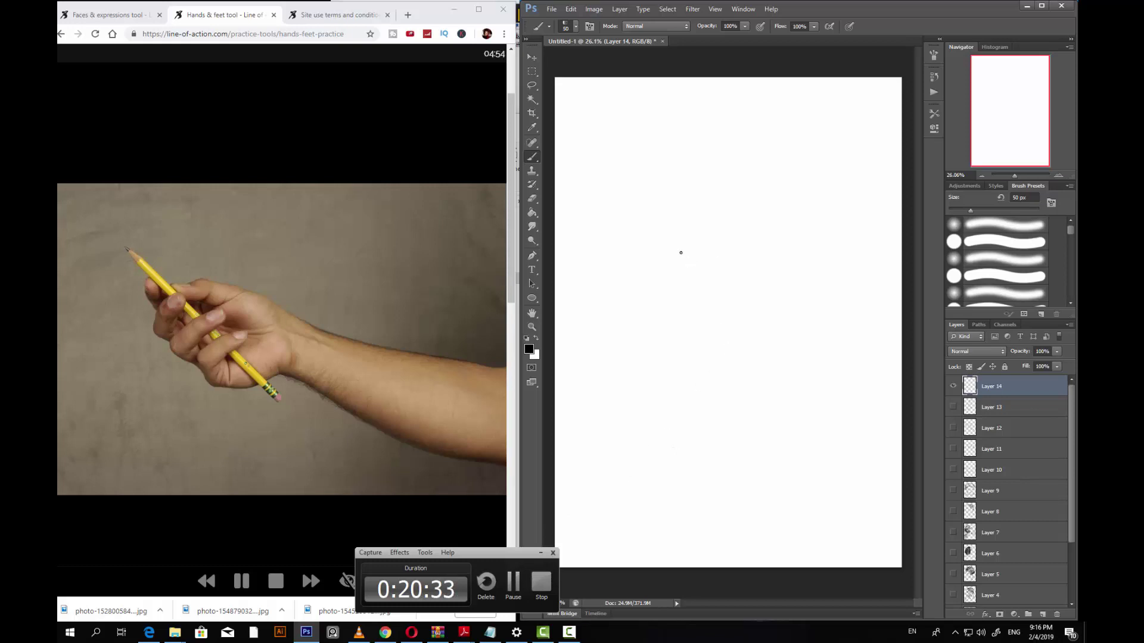
# Step: Block in the hand's overall shape with light 50 px strokes for the finger side, upper edge, wrist and lower palm
pyautogui.moveTo(615, 240); pyautogui.dragTo(666, 328)
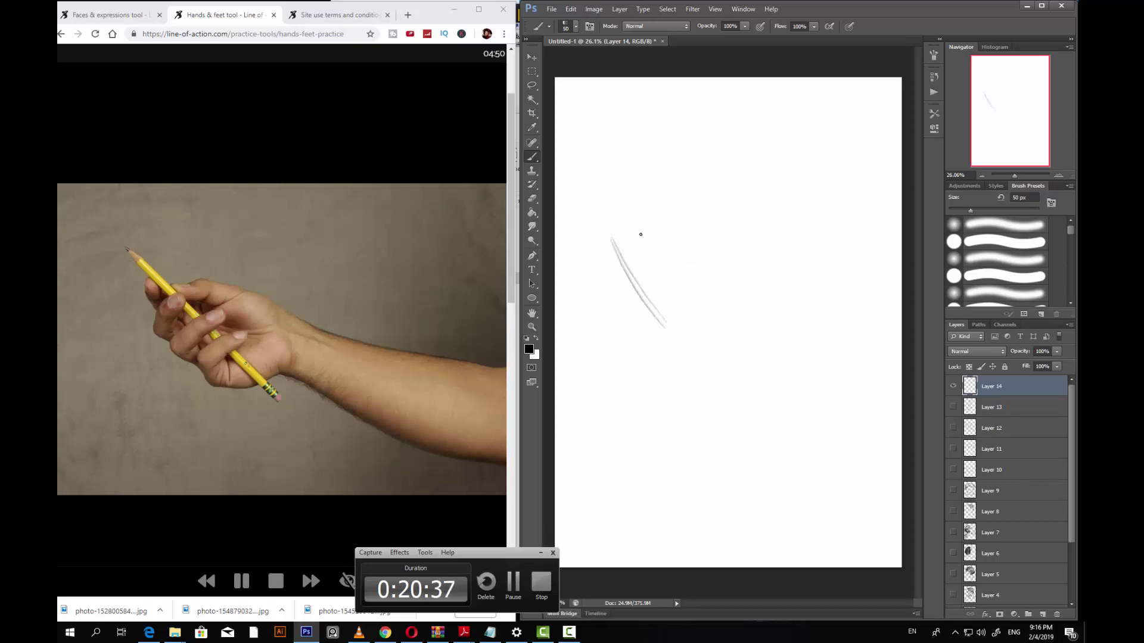
pyautogui.moveTo(630, 231); pyautogui.dragTo(678, 229)
pyautogui.moveTo(746, 260); pyautogui.dragTo(754, 309)
pyautogui.moveTo(670, 338); pyautogui.dragTo(752, 332)
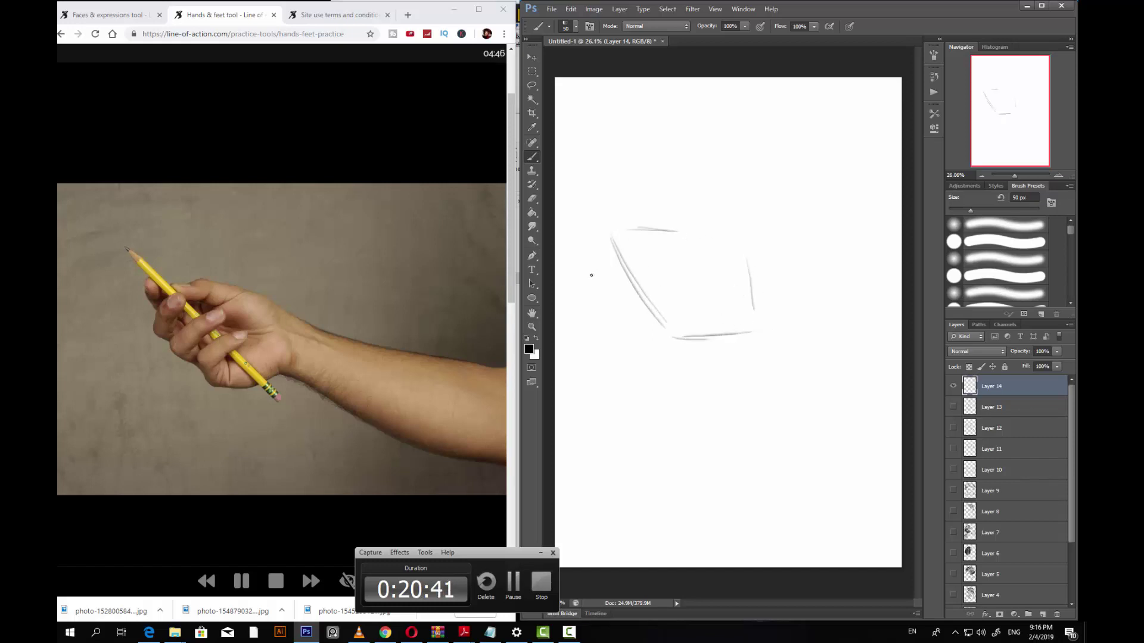
# Step: Sketch the curled index finger's outline with a 45 px brush and lighten the overlapping strokes around it with the eraser
pyautogui.moveTo(606, 249)
pyautogui.mouseDown()
pyautogui.moveTo(624, 240)
pyautogui.moveTo(610, 229)
pyautogui.moveTo(616, 247)
pyautogui.moveTo(602, 231)
pyautogui.moveTo(612, 274)
pyautogui.moveTo(630, 284)
pyautogui.moveTo(656, 255)
pyautogui.mouseUp()
pyautogui.click(609, 223)
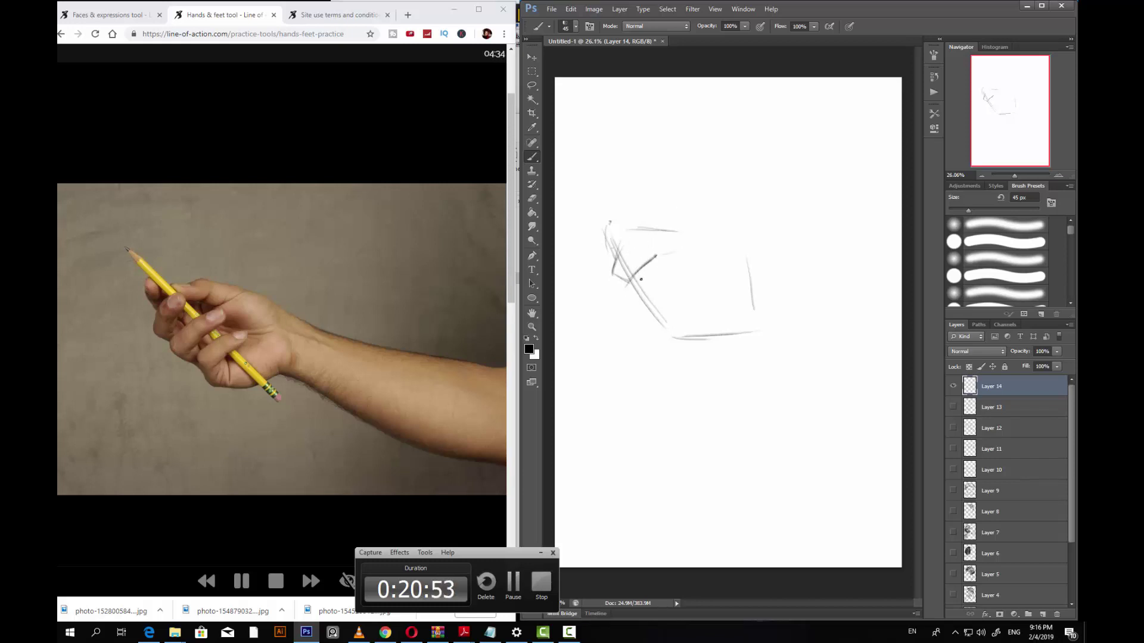
pyautogui.press('e')
pyautogui.moveTo(659, 255); pyautogui.dragTo(637, 279)
pyautogui.press('b')
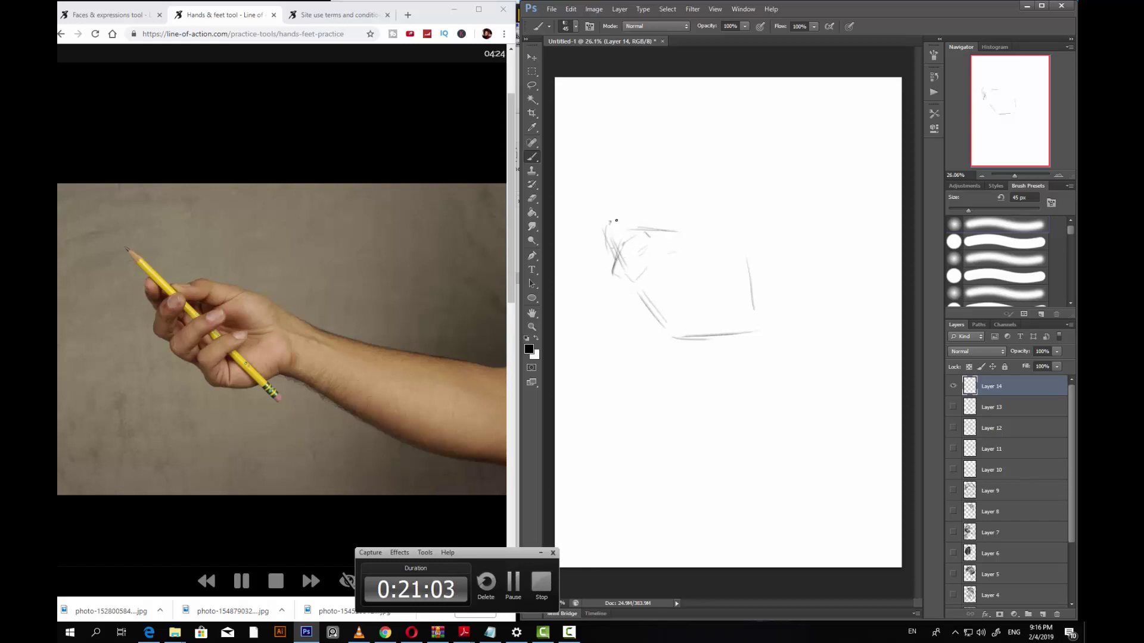
# Step: Draw the pencil as a long diagonal line through the hand and sketch the thumb and thumb-base contours
pyautogui.moveTo(575, 167); pyautogui.dragTo(619, 220)
pyautogui.moveTo(577, 168); pyautogui.dragTo(714, 329)
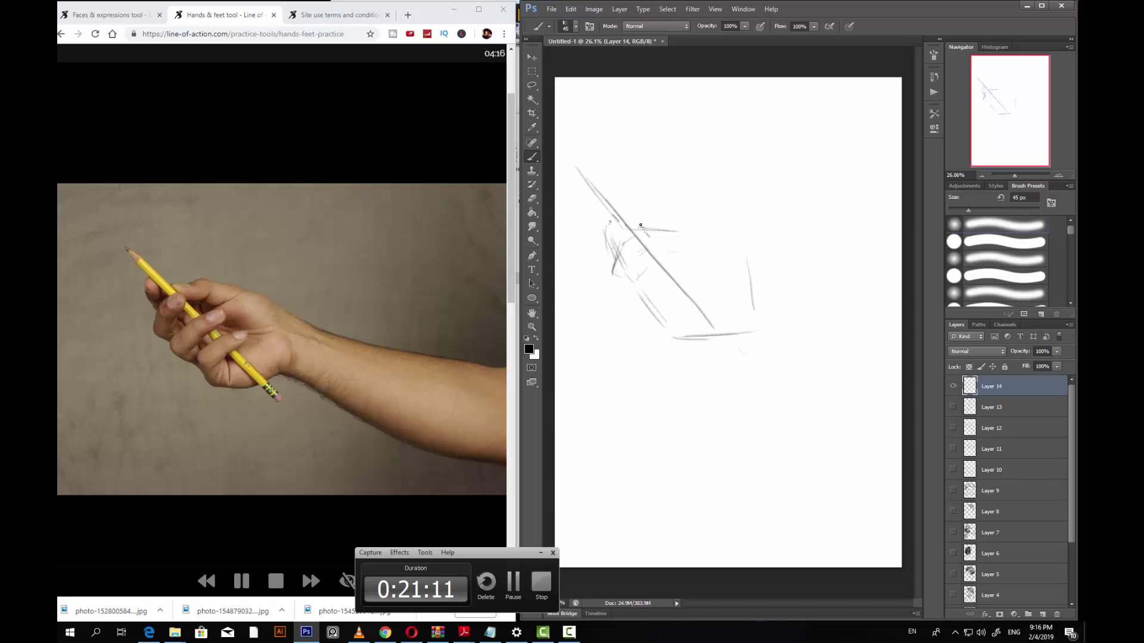
pyautogui.moveTo(641, 225)
pyautogui.mouseDown()
pyautogui.moveTo(679, 216)
pyautogui.moveTo(719, 229)
pyautogui.mouseUp()
pyautogui.moveTo(676, 238)
pyautogui.mouseDown()
pyautogui.moveTo(699, 246)
pyautogui.moveTo(723, 229)
pyautogui.moveTo(701, 265)
pyautogui.moveTo(741, 261)
pyautogui.moveTo(676, 264)
pyautogui.moveTo(681, 249)
pyautogui.moveTo(749, 271)
pyautogui.moveTo(729, 239)
pyautogui.moveTo(743, 244)
pyautogui.moveTo(754, 293)
pyautogui.mouseUp()
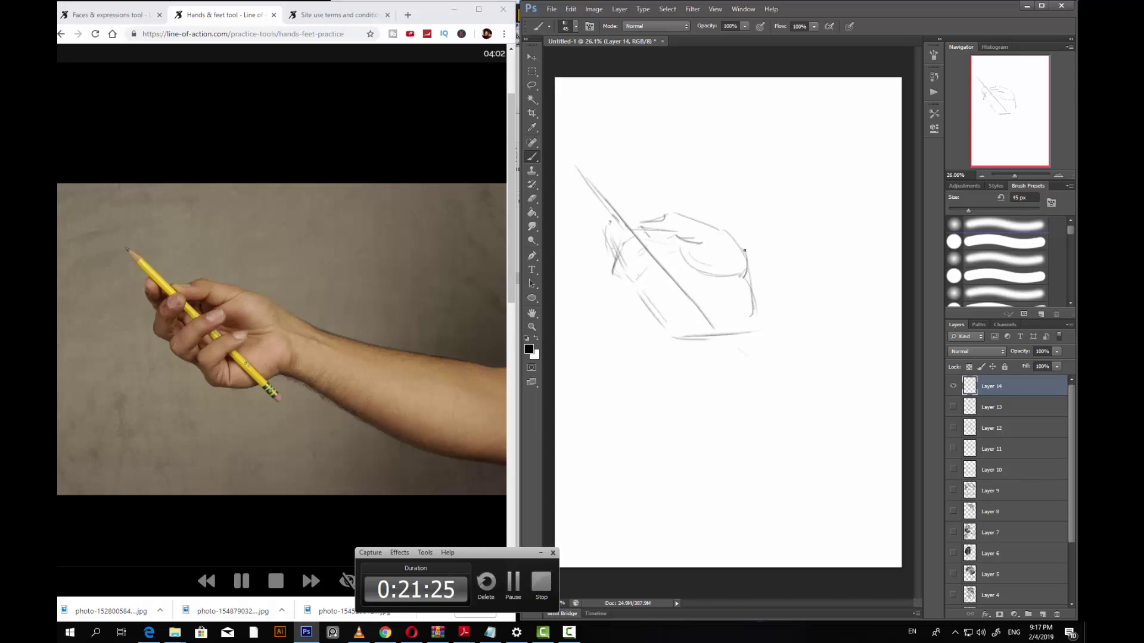
# Step: Define the wrist corner, the forearm's upper edge and the palm's lower curve with a 45 px brush
pyautogui.moveTo(746, 249); pyautogui.dragTo(748, 276)
pyautogui.moveTo(725, 235); pyautogui.dragTo(745, 245)
pyautogui.moveTo(814, 298); pyautogui.dragTo(748, 255)
pyautogui.moveTo(749, 317)
pyautogui.mouseDown()
pyautogui.moveTo(741, 329)
pyautogui.moveTo(676, 339)
pyautogui.mouseUp()
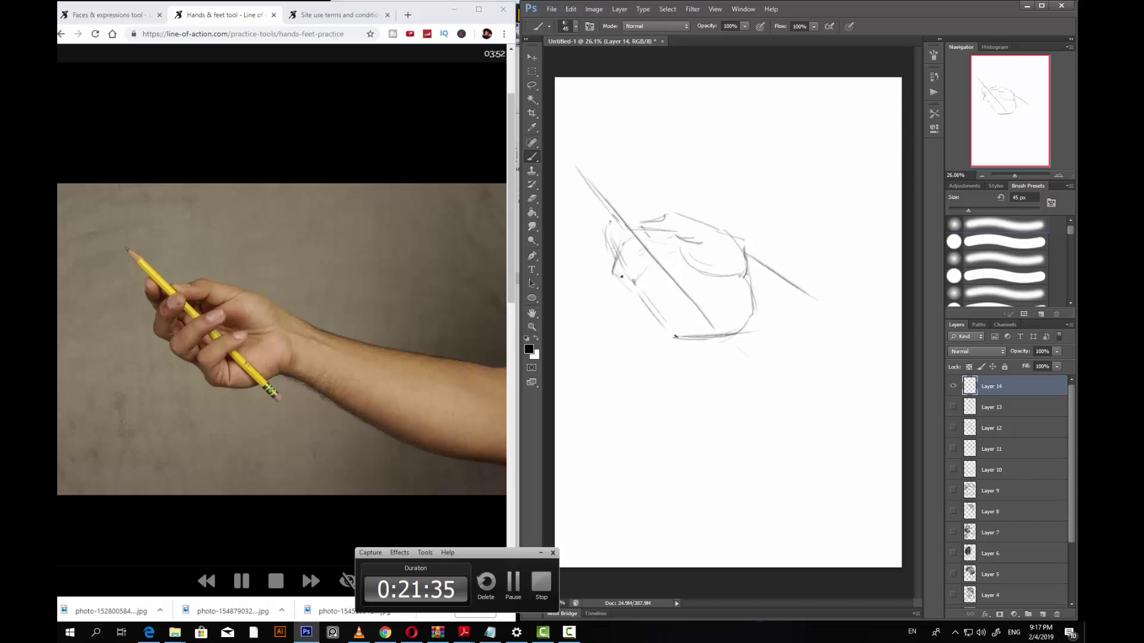
# Step: Darken the curled fingers' outer edge and add the lines separating the lower fingers with a 40 px brush
pyautogui.moveTo(613, 273)
pyautogui.mouseDown()
pyautogui.moveTo(665, 307)
pyautogui.moveTo(655, 295)
pyautogui.moveTo(686, 339)
pyautogui.mouseUp()
pyautogui.press('[')
pyautogui.moveTo(664, 289)
pyautogui.mouseDown()
pyautogui.moveTo(655, 300)
pyautogui.moveTo(689, 271)
pyautogui.moveTo(717, 274)
pyautogui.mouseUp()
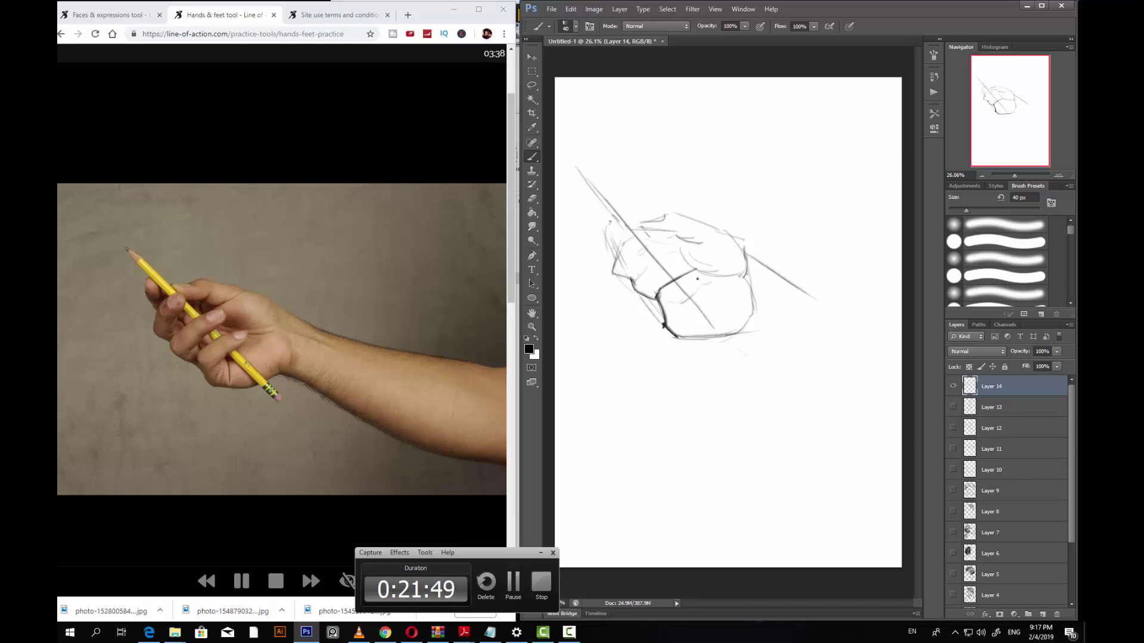
pyautogui.moveTo(696, 271)
pyautogui.mouseDown()
pyautogui.moveTo(710, 276)
pyautogui.moveTo(692, 306)
pyautogui.moveTo(701, 334)
pyautogui.mouseUp()
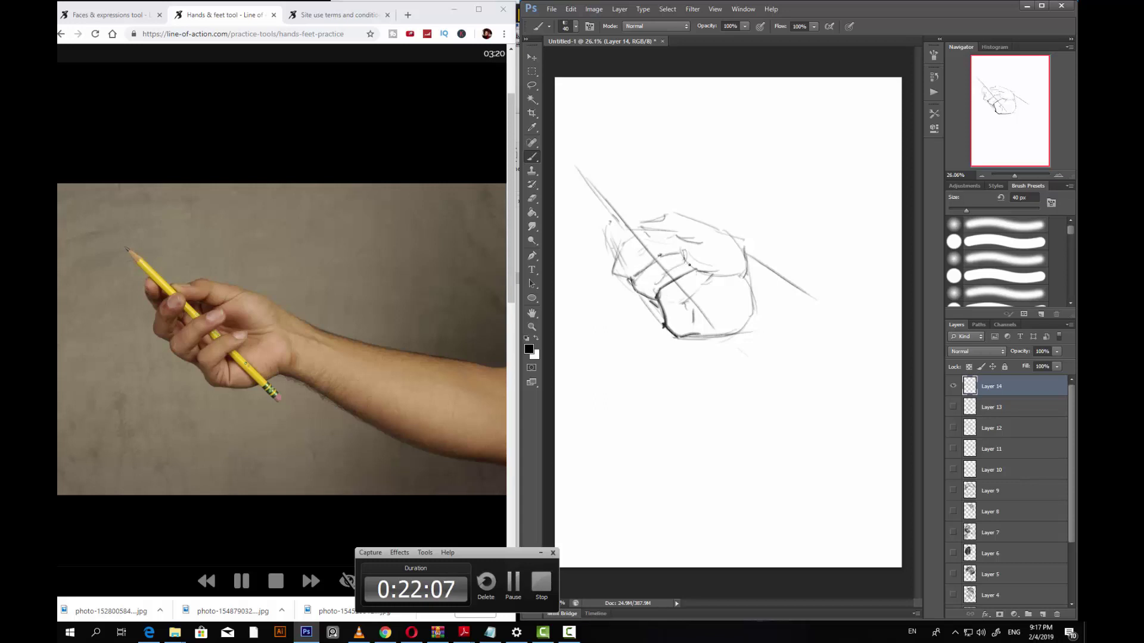
# Step: Strengthen the middle fingertip and thumb contours with a 35 px brush, stepping back over unwanted strokes
pyautogui.press('[')
pyautogui.moveTo(670, 258); pyautogui.dragTo(686, 251)
pyautogui.moveTo(675, 236)
pyautogui.mouseDown()
pyautogui.moveTo(691, 244)
pyautogui.moveTo(717, 229)
pyautogui.mouseUp()
pyautogui.hotkey('ctrl', 'alt', 'z')
pyautogui.hotkey('ctrl', 'alt', 'z')
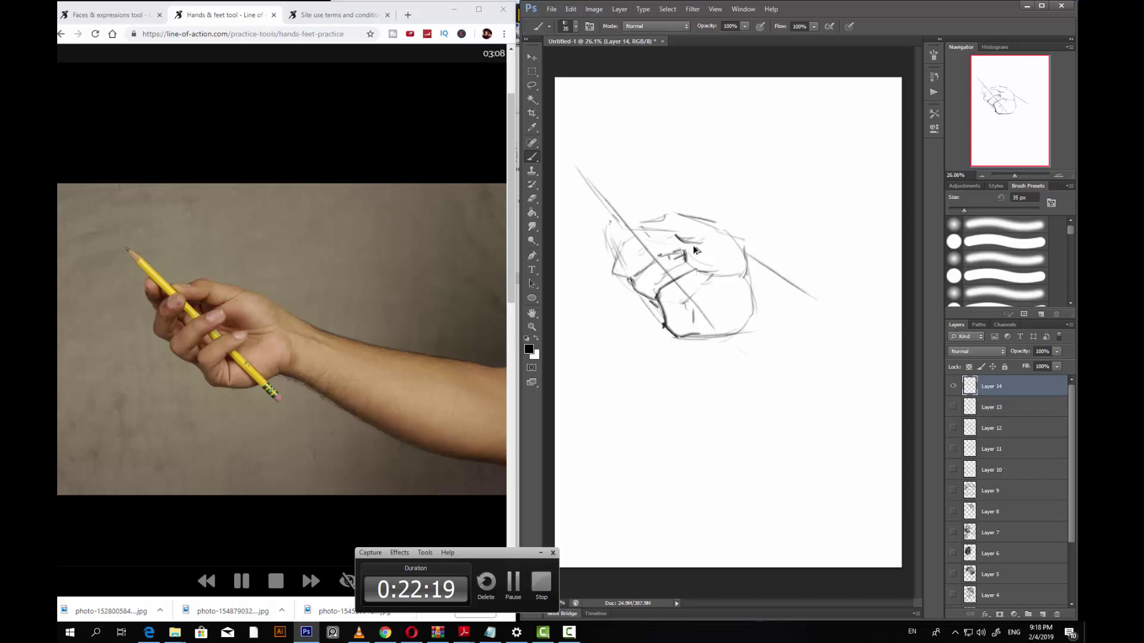
# Step: Outline the index and middle fingertips beside the pencil and extend the pencil's lower line past the palm with a larger brush
pyautogui.moveTo(702, 306); pyautogui.dragTo(749, 333)
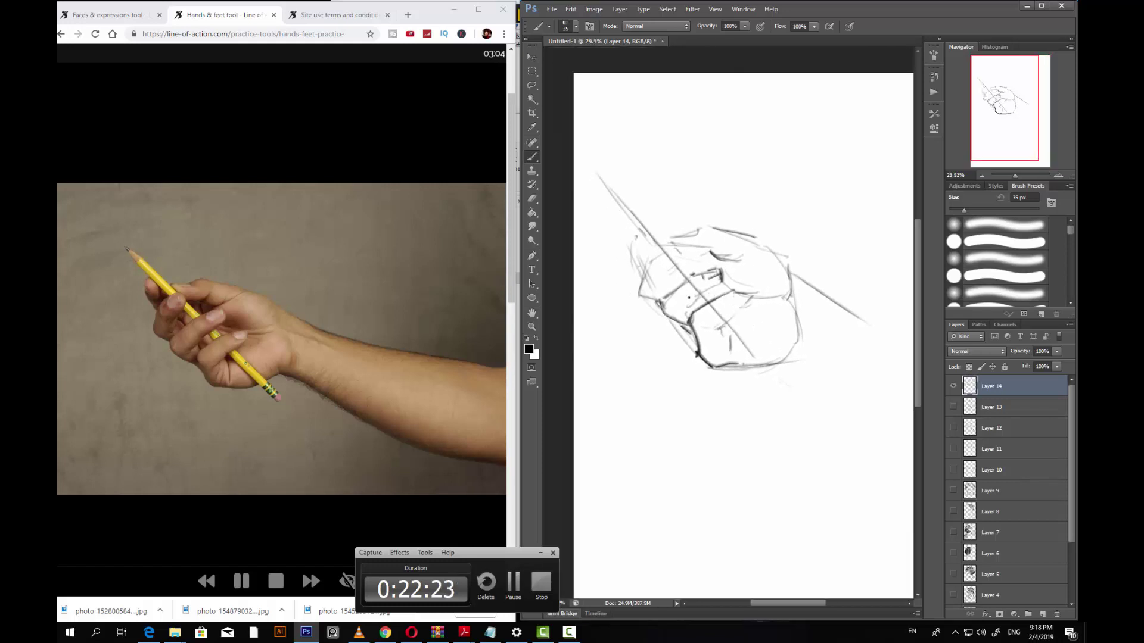
pyautogui.moveTo(657, 274)
pyautogui.mouseDown()
pyautogui.moveTo(674, 268)
pyautogui.moveTo(670, 251)
pyautogui.moveTo(676, 267)
pyautogui.moveTo(663, 252)
pyautogui.moveTo(659, 262)
pyautogui.mouseUp()
pyautogui.press(']')
pyautogui.press(']')
pyautogui.moveTo(642, 236)
pyautogui.mouseDown()
pyautogui.moveTo(640, 264)
pyautogui.moveTo(657, 289)
pyautogui.moveTo(676, 288)
pyautogui.moveTo(660, 303)
pyautogui.moveTo(688, 307)
pyautogui.moveTo(703, 273)
pyautogui.moveTo(717, 279)
pyautogui.moveTo(692, 310)
pyautogui.moveTo(721, 327)
pyautogui.moveTo(724, 356)
pyautogui.moveTo(774, 378)
pyautogui.mouseUp()
# Step: Darken the pencil's lower line with a smaller brush and define the thumb and the fingertips beneath it
pyautogui.press('[')
pyautogui.press('[')
pyautogui.moveTo(731, 326); pyautogui.dragTo(769, 369)
pyautogui.press(']')
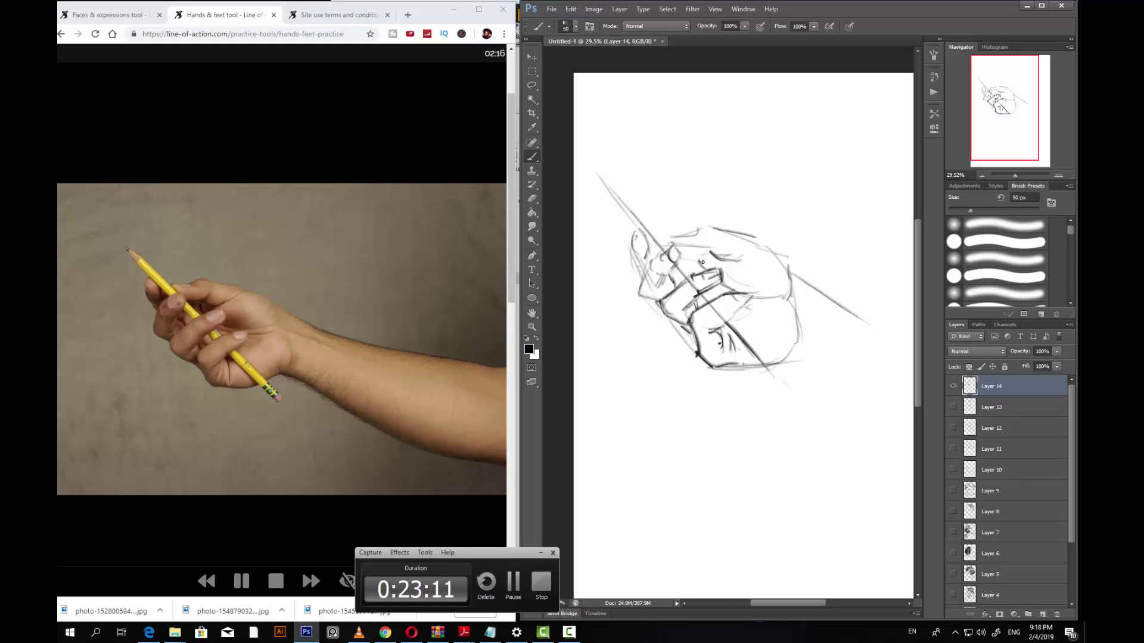
pyautogui.moveTo(679, 246)
pyautogui.mouseDown()
pyautogui.moveTo(756, 243)
pyautogui.moveTo(735, 224)
pyautogui.moveTo(736, 261)
pyautogui.moveTo(718, 263)
pyautogui.moveTo(765, 260)
pyautogui.moveTo(770, 240)
pyautogui.moveTo(733, 262)
pyautogui.moveTo(754, 283)
pyautogui.mouseUp()
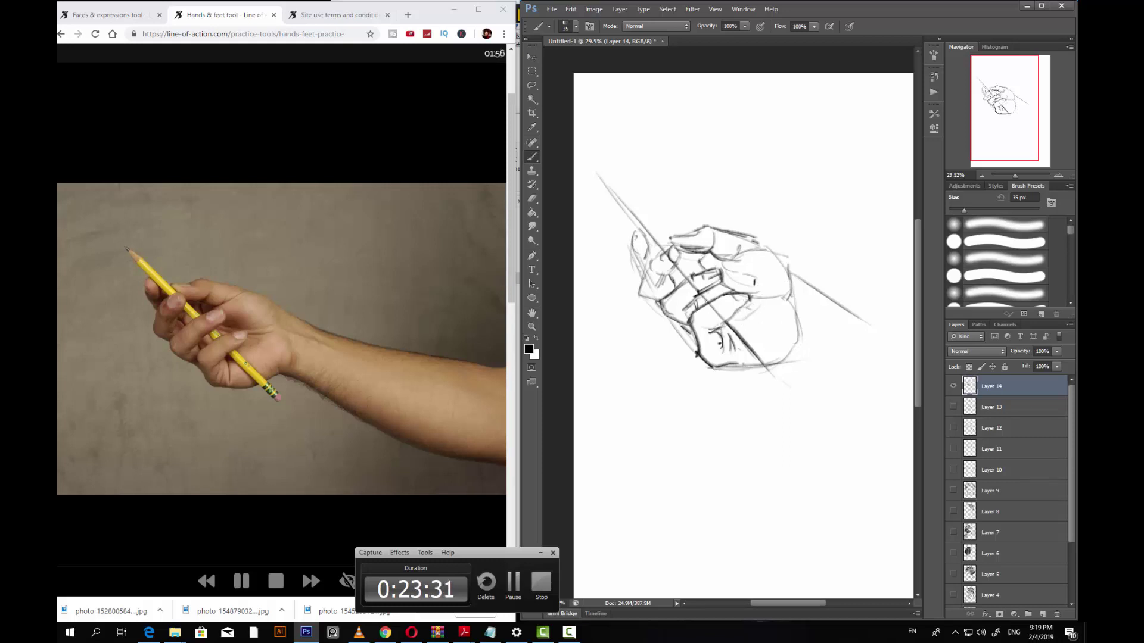
# Step: Draw the pencil's second edge above the fingers at 35 px, erase the excess lines and redraw the upper shaft
pyautogui.moveTo(718, 302)
pyautogui.mouseDown()
pyautogui.moveTo(613, 182)
pyautogui.moveTo(649, 229)
pyautogui.mouseUp()
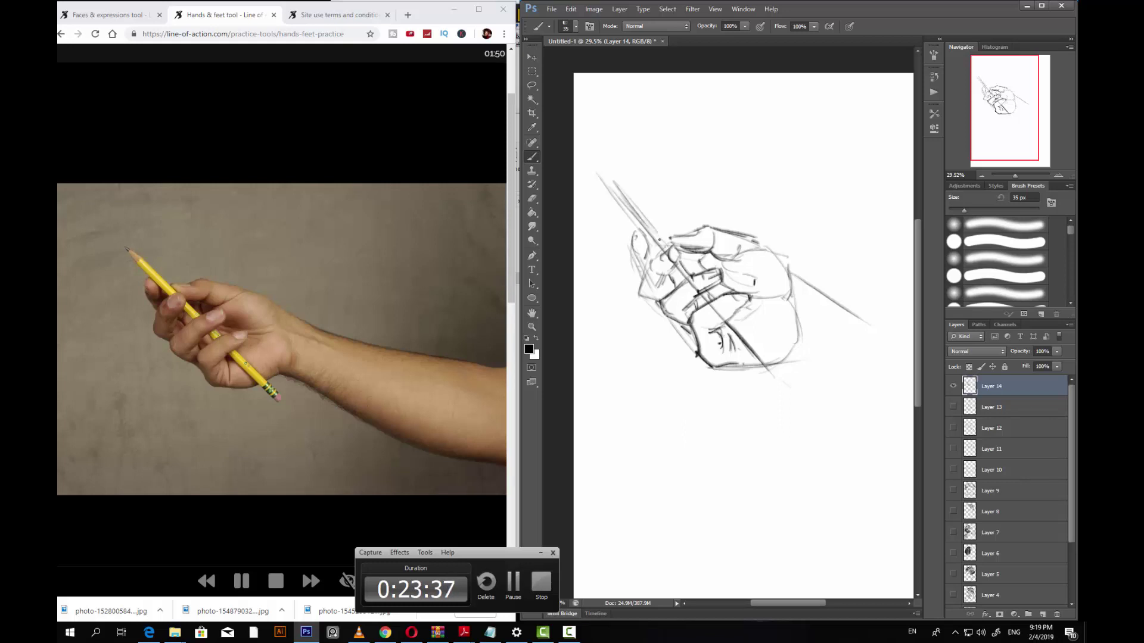
pyautogui.moveTo(617, 193)
pyautogui.mouseDown()
pyautogui.moveTo(667, 251)
pyautogui.moveTo(595, 158)
pyautogui.moveTo(654, 237)
pyautogui.moveTo(616, 193)
pyautogui.mouseUp()
pyautogui.press('e')
pyautogui.press('b')
pyautogui.moveTo(650, 229); pyautogui.dragTo(631, 205)
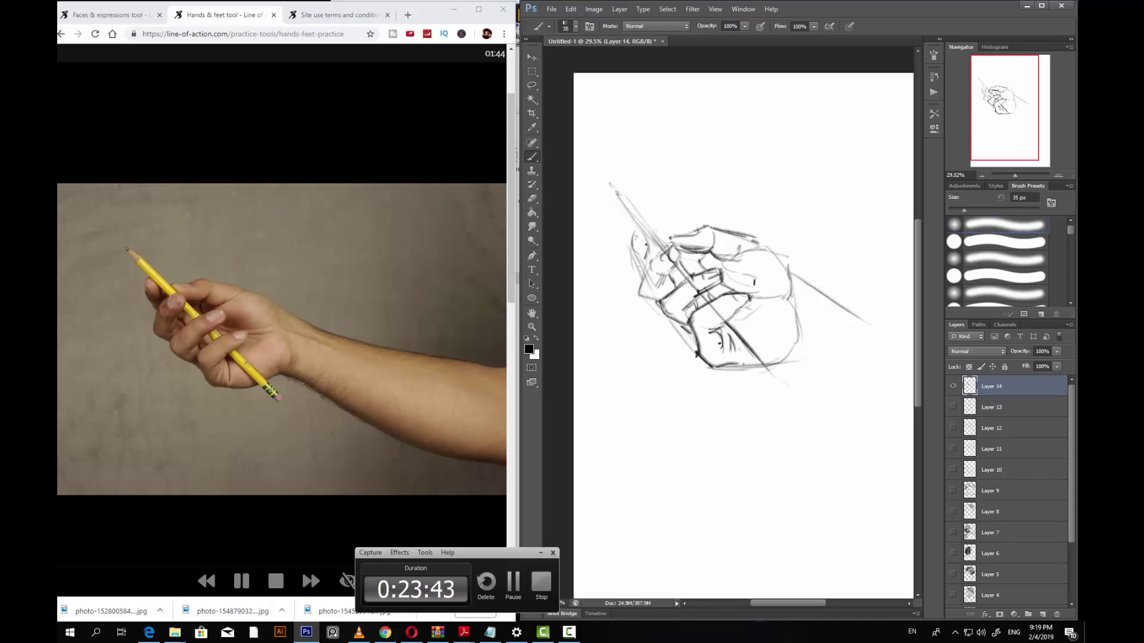
# Step: Clean up the pencil's point with the eraser and thicken its lower shaft down to the eraser end
pyautogui.moveTo(636, 233); pyautogui.dragTo(647, 244)
pyautogui.press('e')
pyautogui.moveTo(625, 203)
pyautogui.mouseDown()
pyautogui.moveTo(613, 188)
pyautogui.moveTo(630, 208)
pyautogui.mouseUp()
pyautogui.press('b')
pyautogui.moveTo(737, 328)
pyautogui.mouseDown()
pyautogui.moveTo(765, 355)
pyautogui.moveTo(734, 316)
pyautogui.moveTo(785, 385)
pyautogui.moveTo(788, 345)
pyautogui.mouseUp()
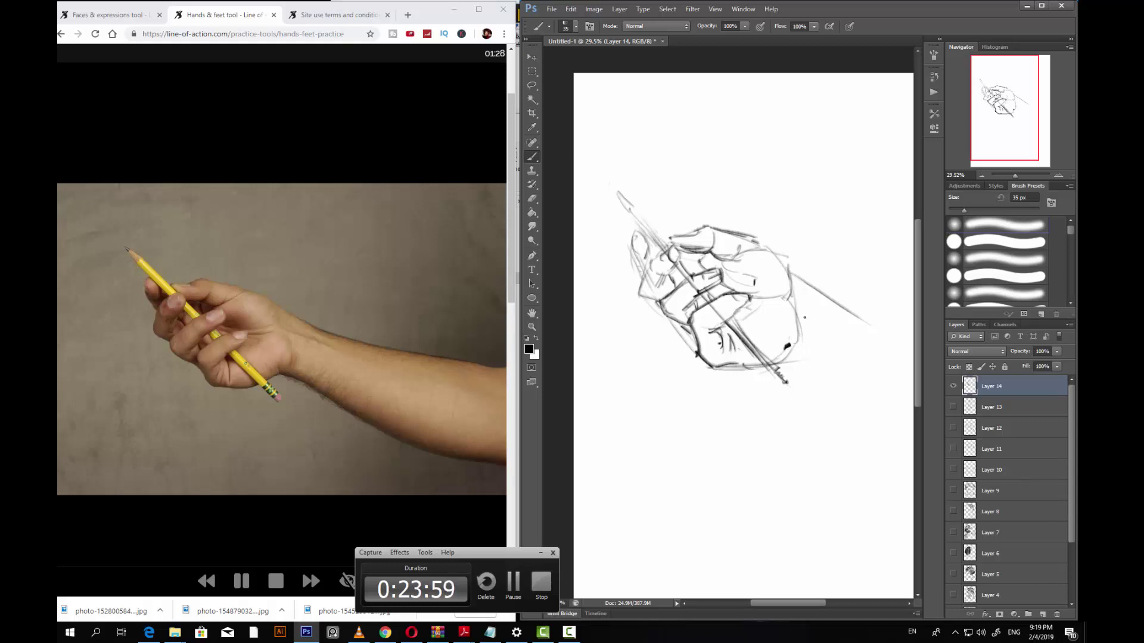
# Step: Erase the old wrist contour and redraw the palm heel and both forearm edges with 30 px and 40 px brushes
pyautogui.press(']')
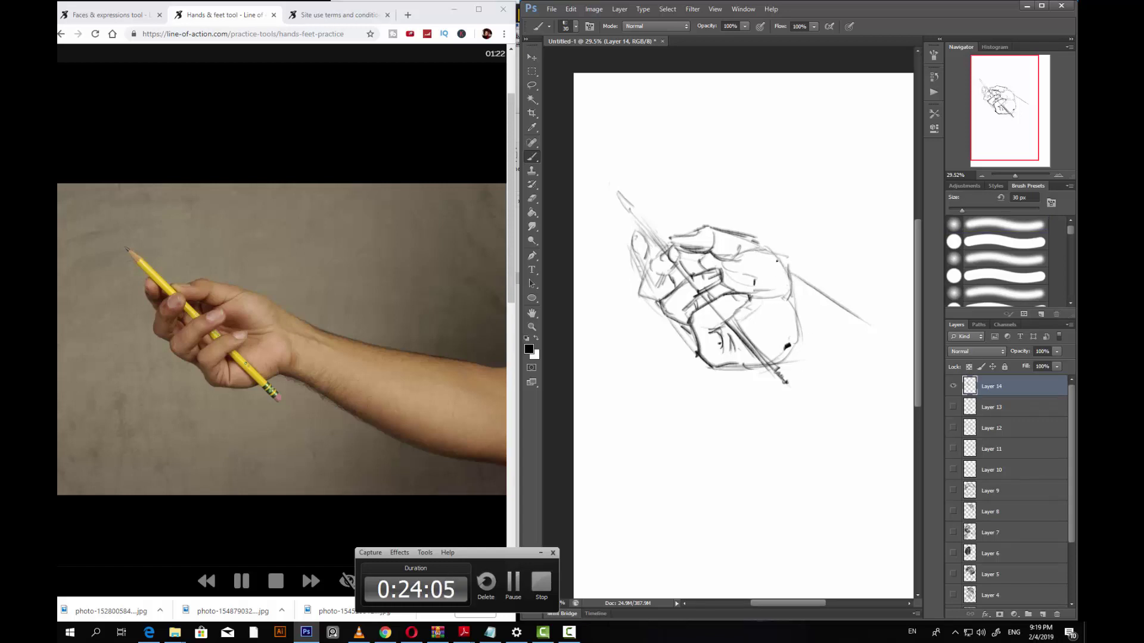
pyautogui.moveTo(777, 260); pyautogui.dragTo(802, 325)
pyautogui.moveTo(784, 276); pyautogui.dragTo(808, 333)
pyautogui.press('e')
pyautogui.moveTo(792, 273)
pyautogui.mouseDown()
pyautogui.moveTo(797, 337)
pyautogui.moveTo(781, 350)
pyautogui.moveTo(811, 332)
pyautogui.moveTo(886, 398)
pyautogui.mouseUp()
pyautogui.press('b')
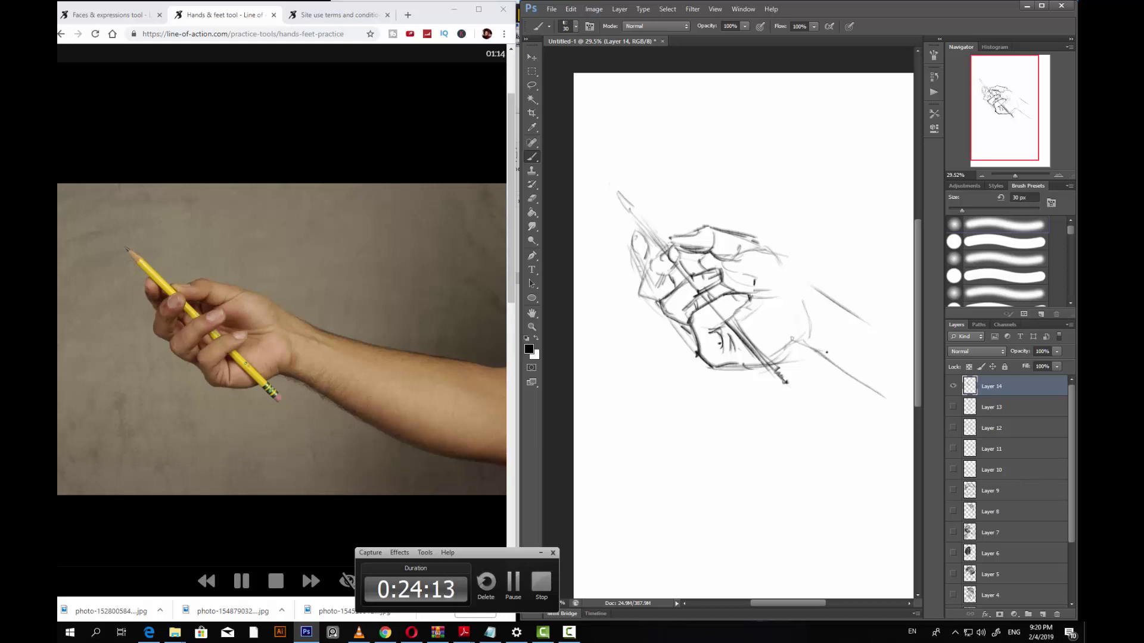
pyautogui.press(']')
pyautogui.moveTo(760, 250)
pyautogui.mouseDown()
pyautogui.moveTo(852, 327)
pyautogui.moveTo(883, 334)
pyautogui.mouseUp()
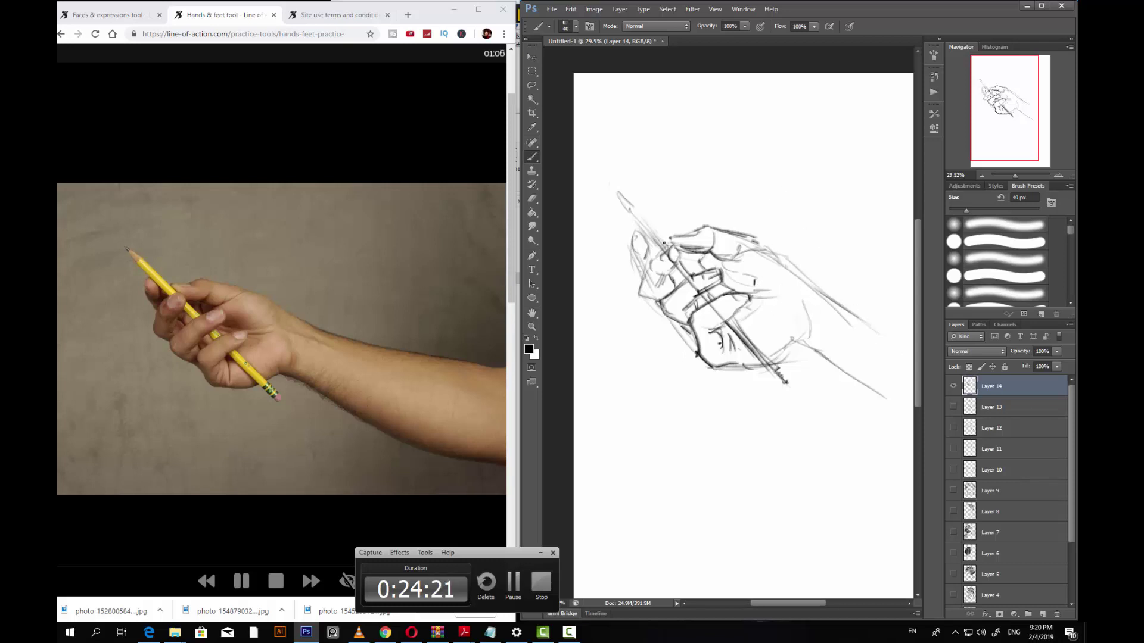
# Step: Refine the index fingertip and darken both edges of the pencil's upper shaft with a brush reduced to 25 px
pyautogui.press('[')
pyautogui.moveTo(642, 238); pyautogui.dragTo(648, 258)
pyautogui.press('[')
pyautogui.moveTo(631, 208); pyautogui.dragTo(662, 251)
pyautogui.moveTo(630, 207); pyautogui.dragTo(655, 237)
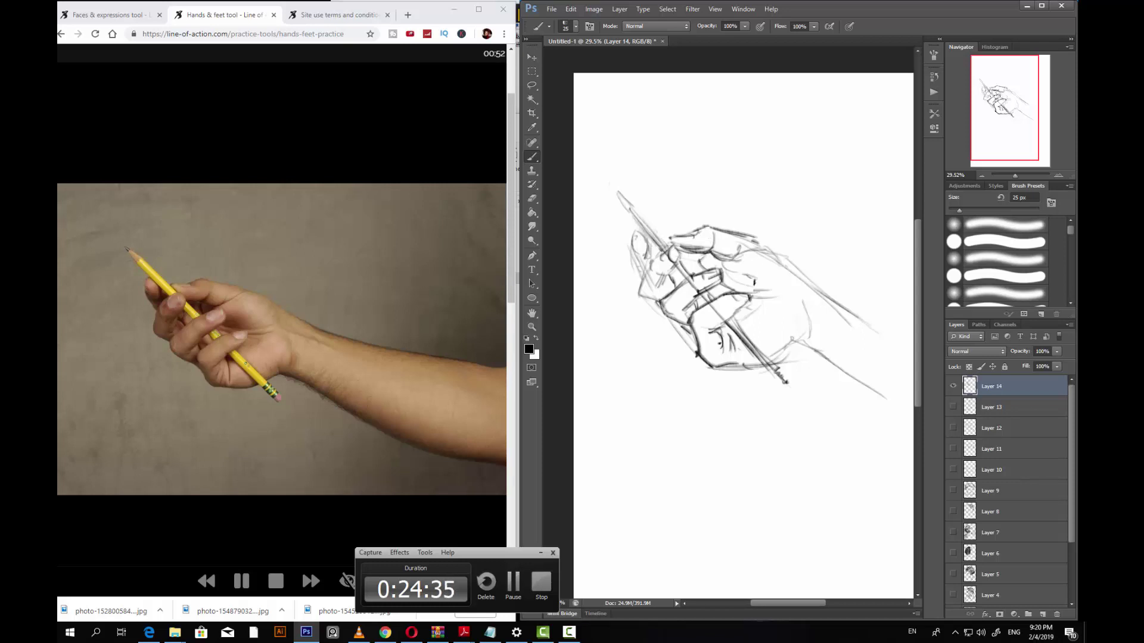
# Step: Darken the thumb-side wrist contour, the inner palm crease and the palm's lower edge with a 35 px brush
pyautogui.press(']')
pyautogui.moveTo(756, 244)
pyautogui.mouseDown()
pyautogui.moveTo(794, 267)
pyautogui.moveTo(795, 304)
pyautogui.moveTo(734, 324)
pyautogui.mouseUp()
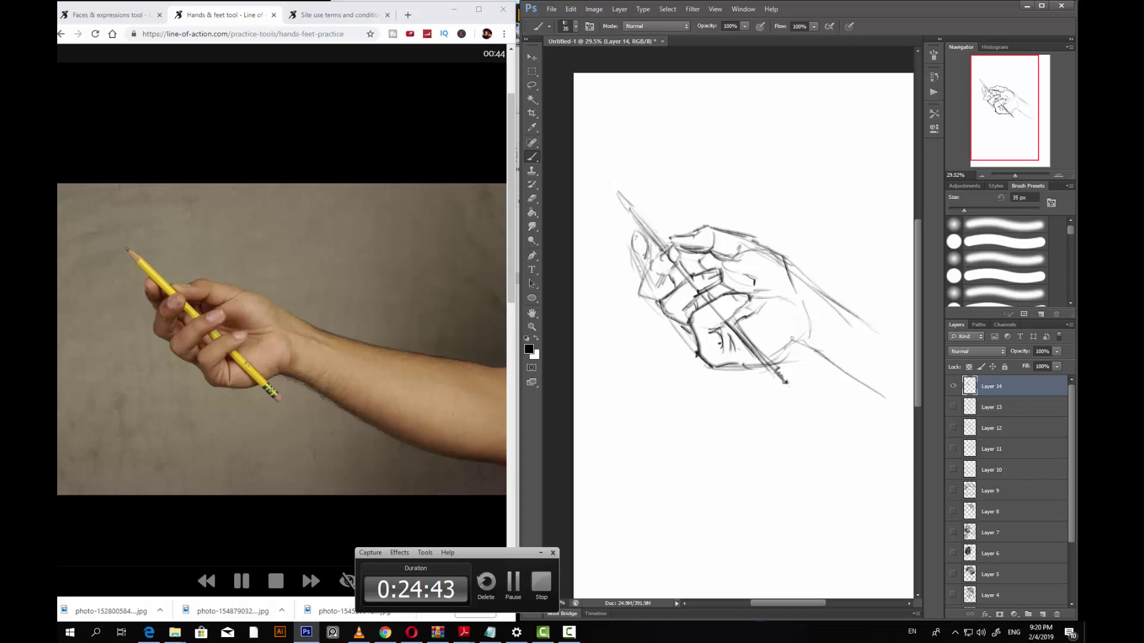
pyautogui.moveTo(710, 367); pyautogui.dragTo(748, 364)
# Step: Reinforce the palm heel at the wrist and erase the forearm's lower edge next to it
pyautogui.moveTo(816, 337)
pyautogui.mouseDown()
pyautogui.moveTo(798, 341)
pyautogui.moveTo(811, 344)
pyautogui.mouseUp()
pyautogui.moveTo(805, 338)
pyautogui.mouseDown()
pyautogui.moveTo(860, 381)
pyautogui.moveTo(816, 351)
pyautogui.moveTo(837, 377)
pyautogui.mouseUp()
pyautogui.press('e')
pyautogui.press('b')
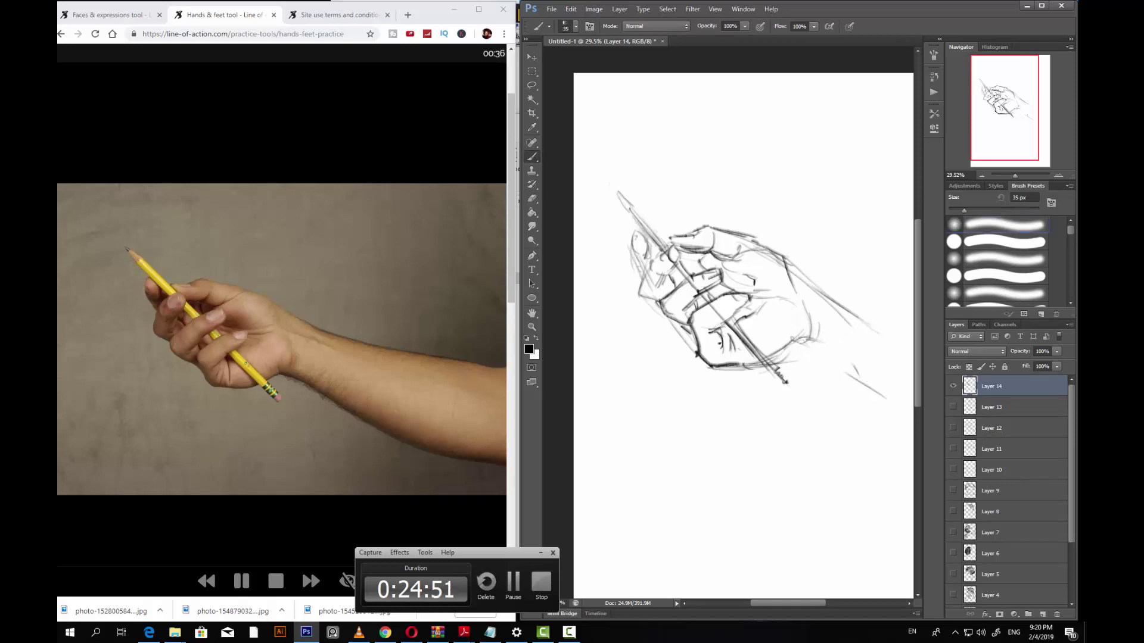
# Step: Darken the index finger's outer contour and the shadow beside the middle fingertip with a 30 px brush
pyautogui.press(']')
pyautogui.press('[')
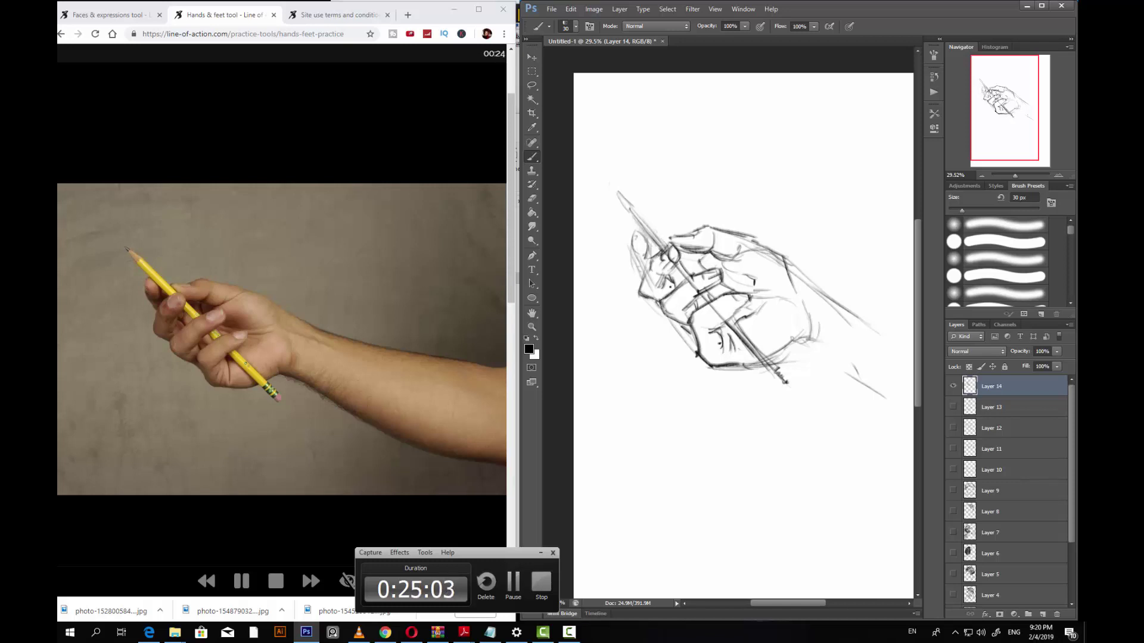
pyautogui.moveTo(642, 276)
pyautogui.mouseDown()
pyautogui.moveTo(637, 233)
pyautogui.moveTo(646, 252)
pyautogui.mouseUp()
pyautogui.moveTo(668, 272); pyautogui.dragTo(663, 287)
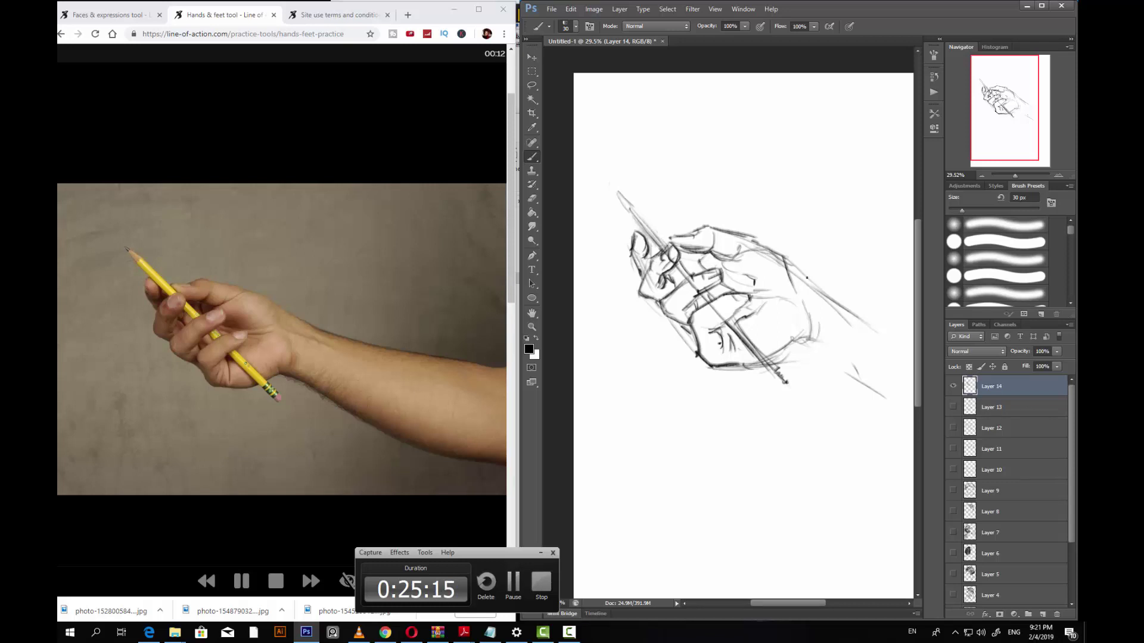
# Step: Add dark accents to the palm heel, the index fingertip, the pencil's point and its eraser end
pyautogui.moveTo(793, 331); pyautogui.dragTo(806, 339)
pyautogui.press(']')
pyautogui.moveTo(635, 231)
pyautogui.mouseDown()
pyautogui.moveTo(645, 249)
pyautogui.moveTo(616, 189)
pyautogui.mouseUp()
pyautogui.press('[')
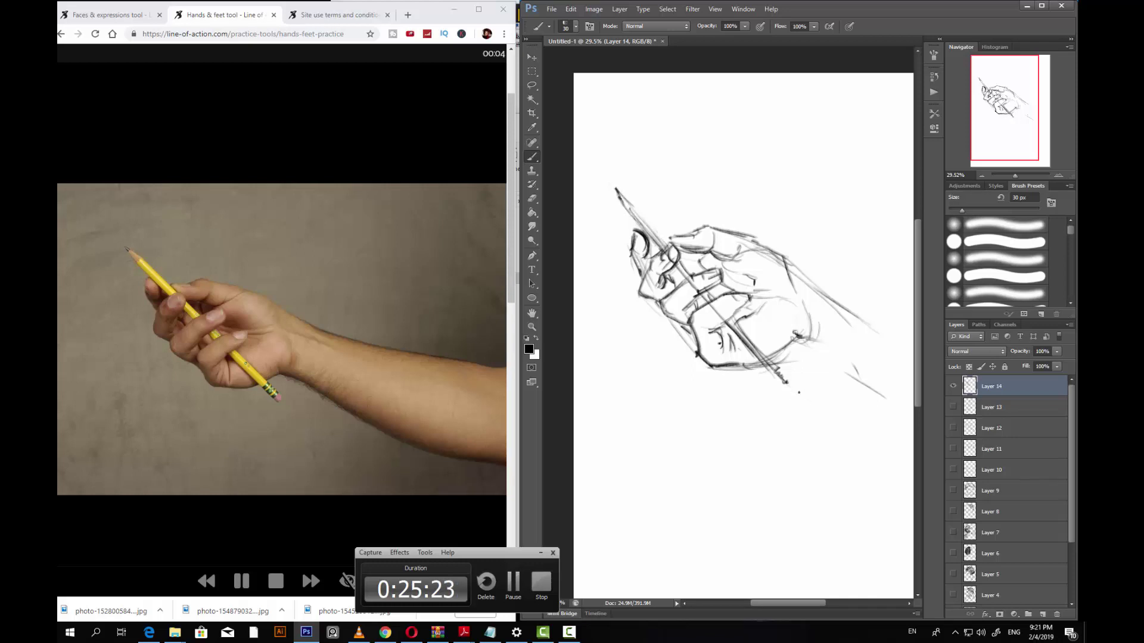
pyautogui.moveTo(775, 374); pyautogui.dragTo(785, 380)
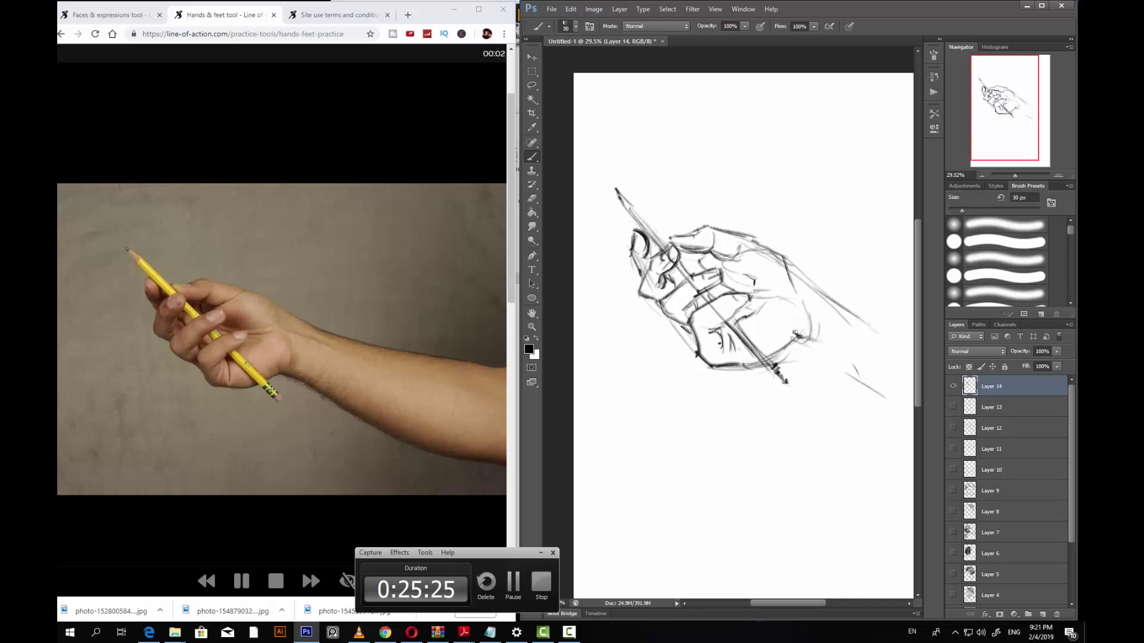